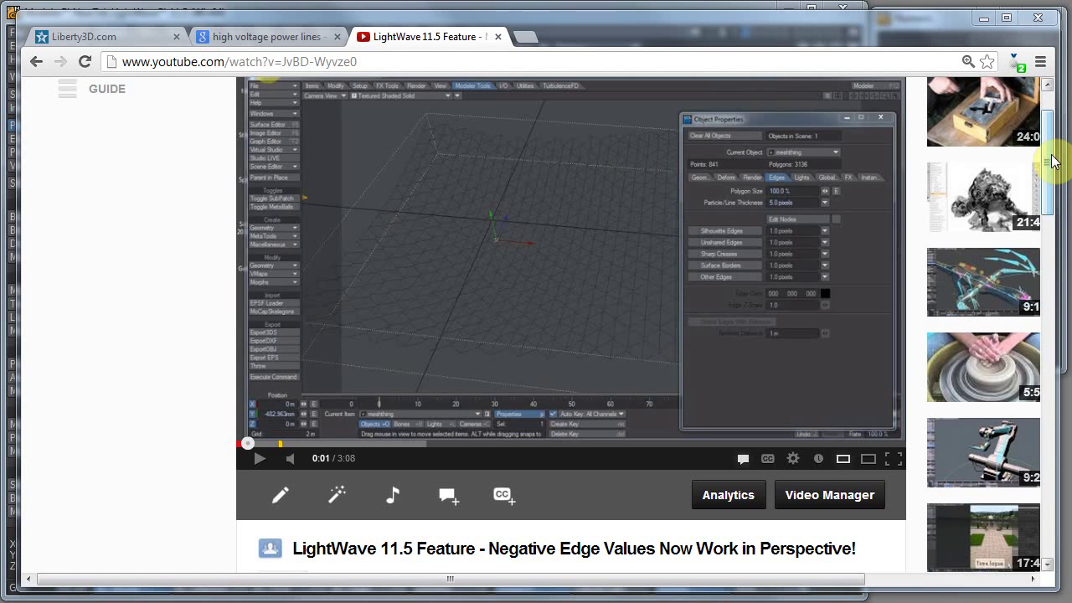
Review the LightWave 11.5 negative edge values video page and read its comments.
mouse_move(1051, 158)
mouse_down()
mouse_move(1055, 140)
mouse_move(1061, 160)
mouse_up()
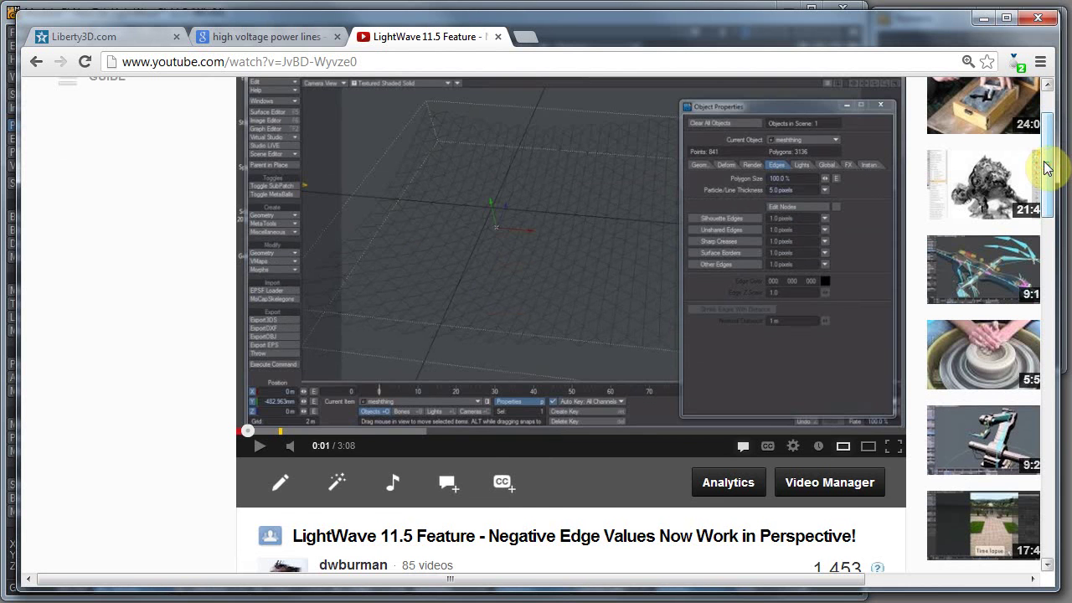
drag(1046, 162, 1017, 305)
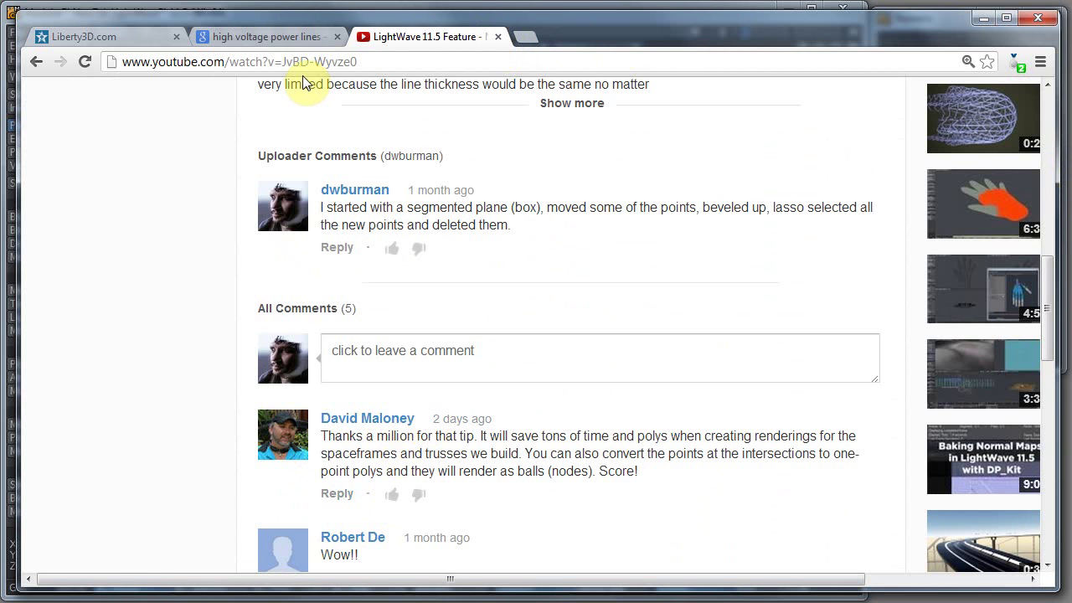
click(710, 397)
scroll(711, 397, up, 9)
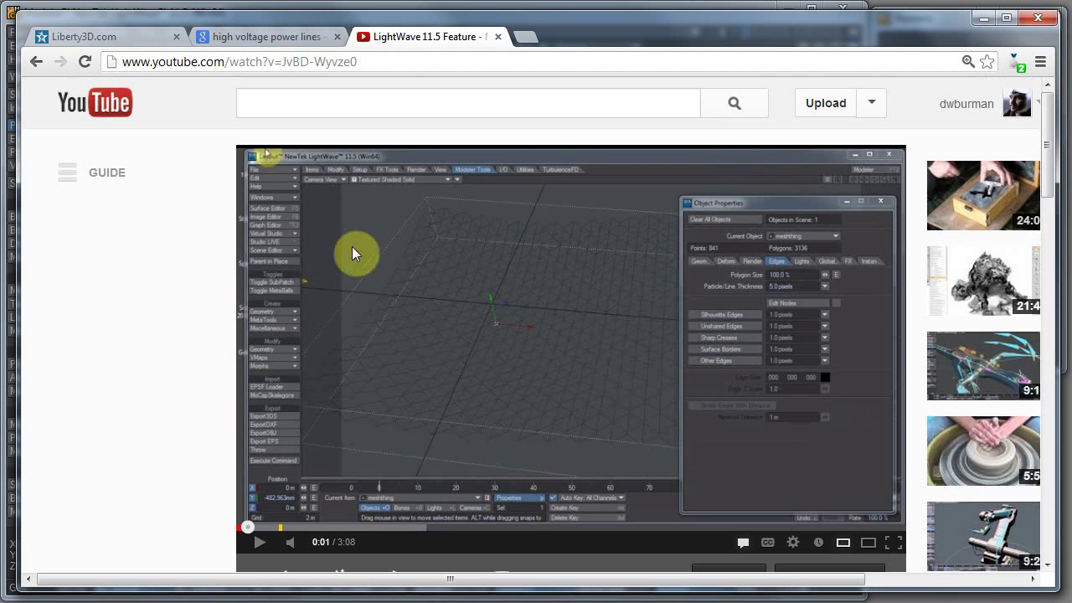
Examine the image search results for high voltage power lines as tower reference.
click(236, 40)
scroll(354, 203, up, 2)
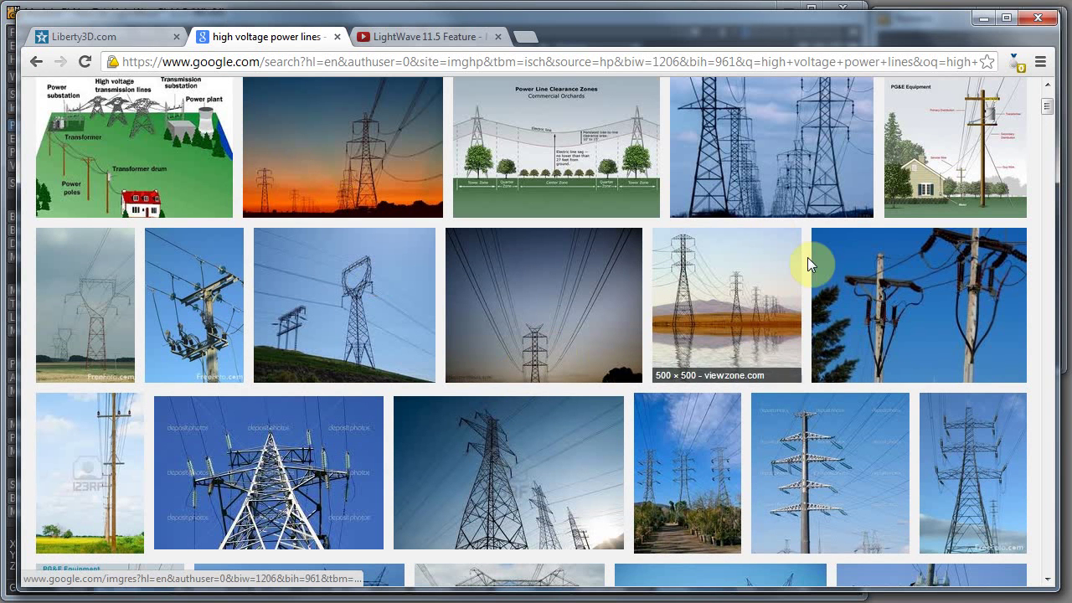
scroll(753, 286, up, 1)
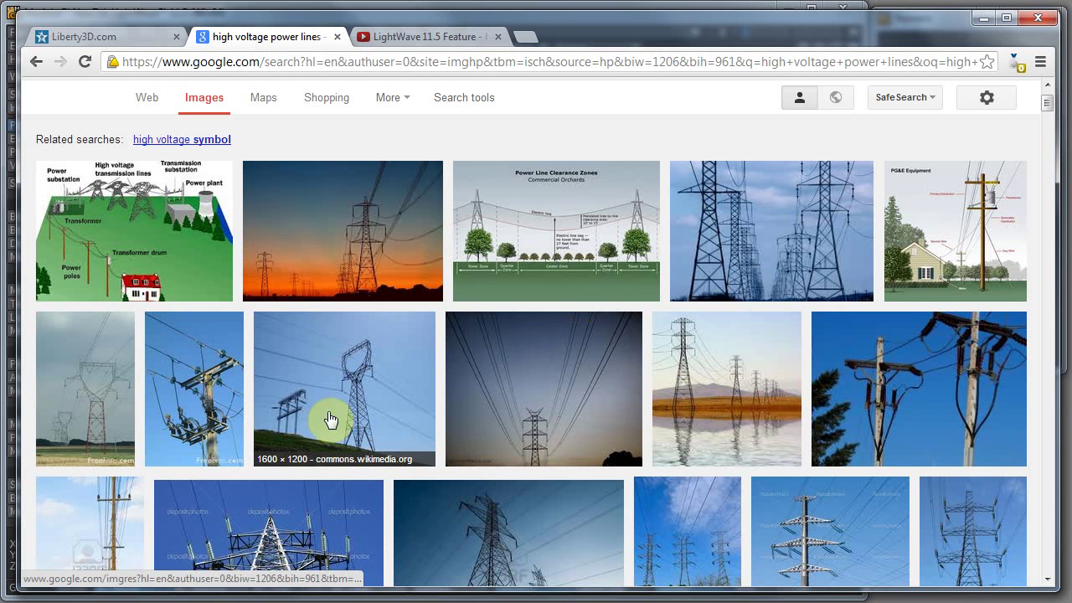
scroll(921, 485, down, 1)
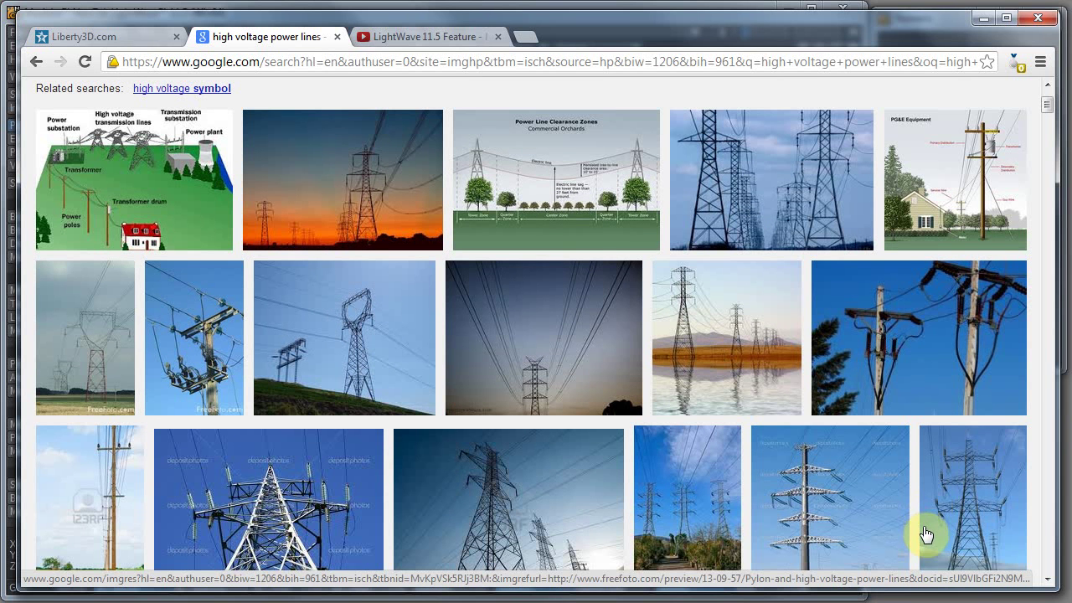
scroll(670, 423, up, 1)
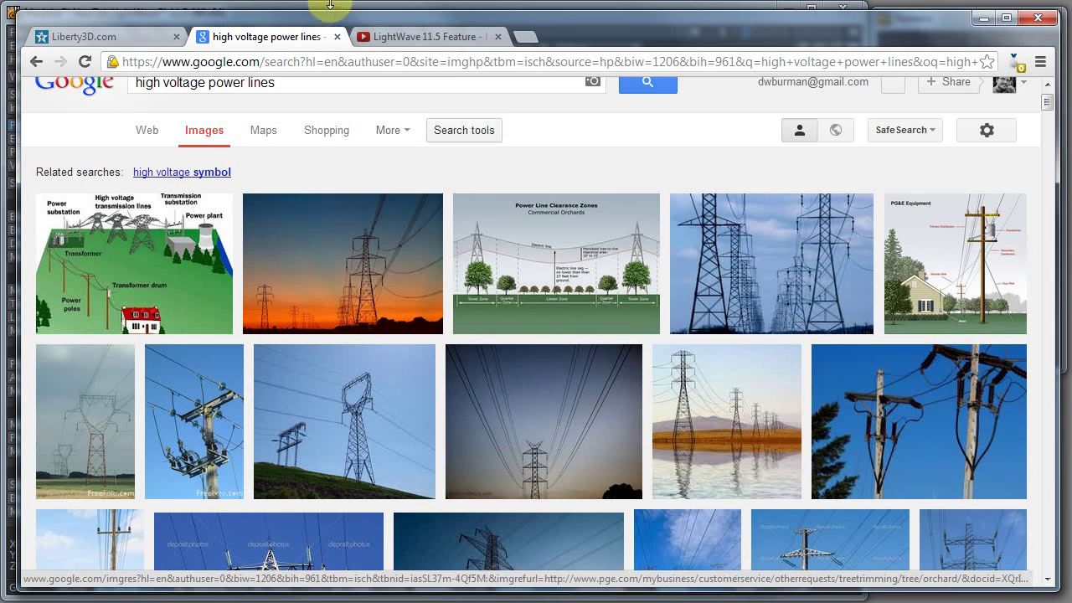
Switch to LightWave Modeler and draw a flat box about 900 mm wide in the Back view, setting its height to 30 m.
click(984, 18)
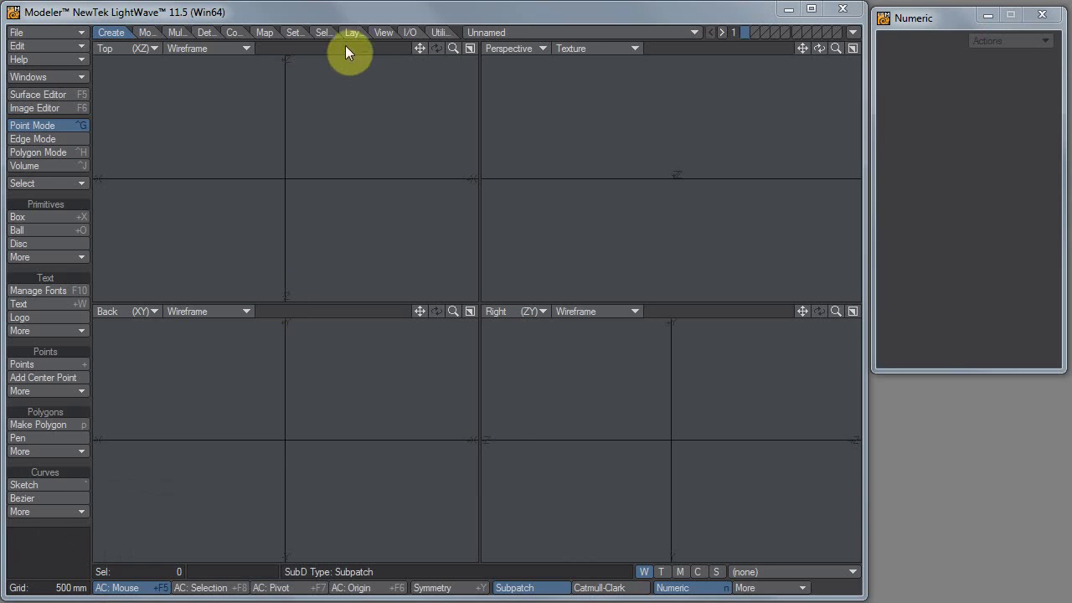
click(355, 16)
key(shift+x)
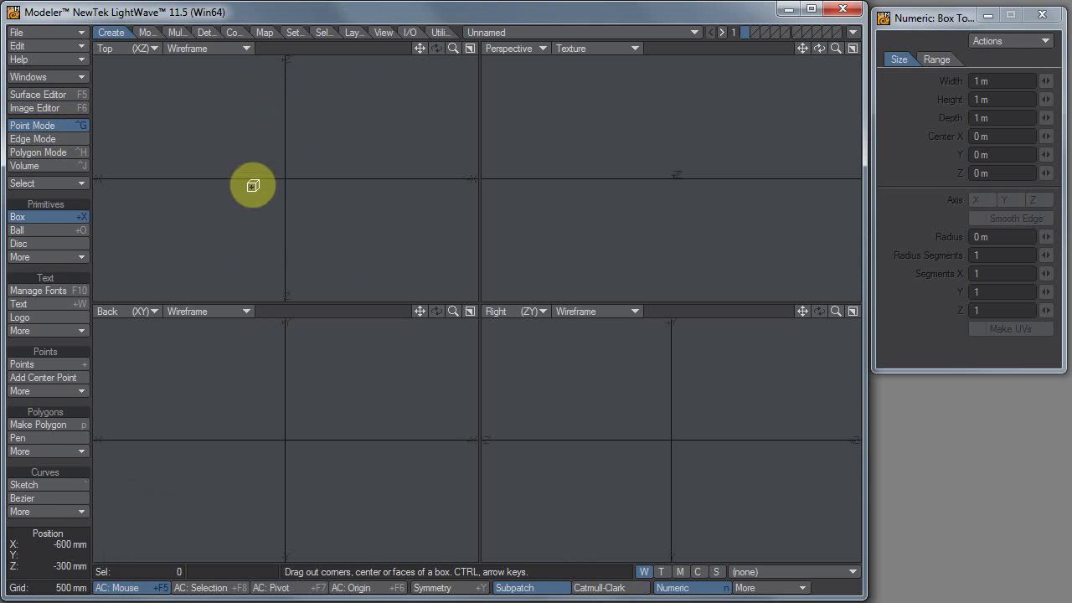
drag(260, 439, 307, 321)
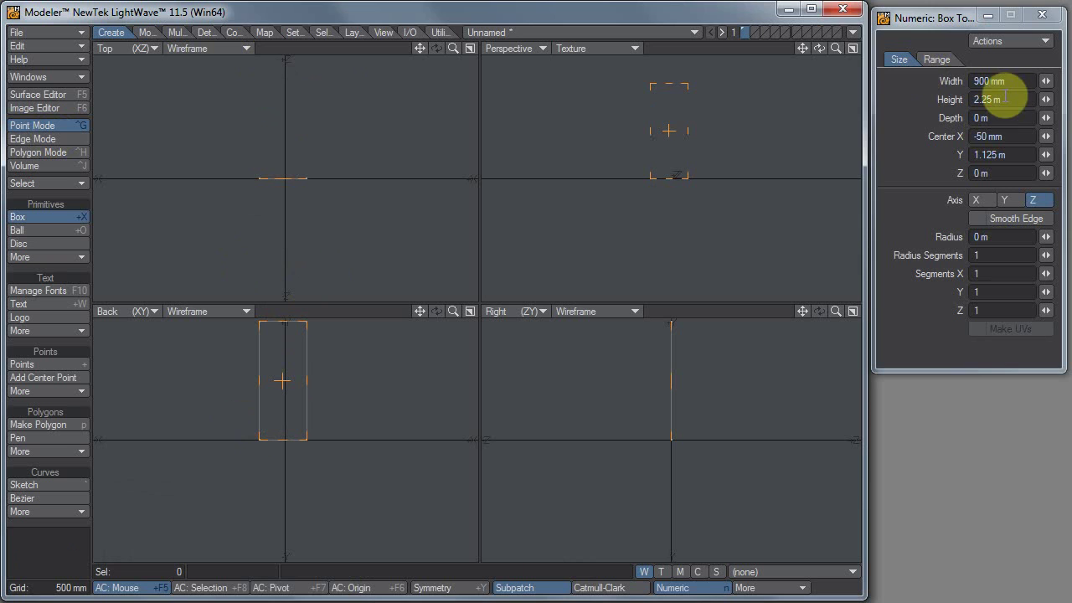
click(1009, 99)
text(30m)
key(Tab)
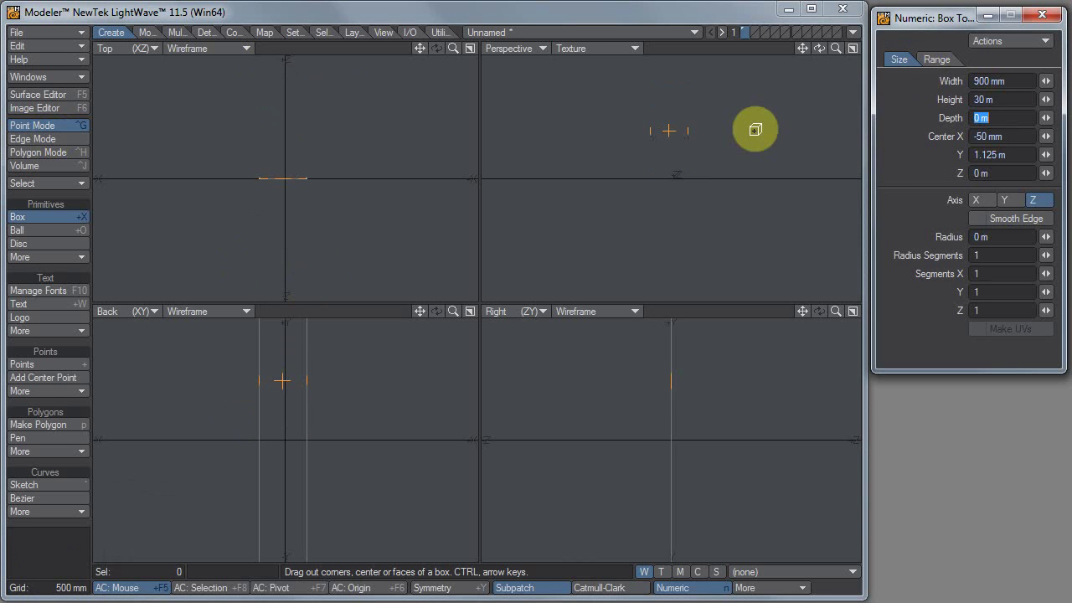
Set the box's width and depth to 8 m each.
click(1000, 80)
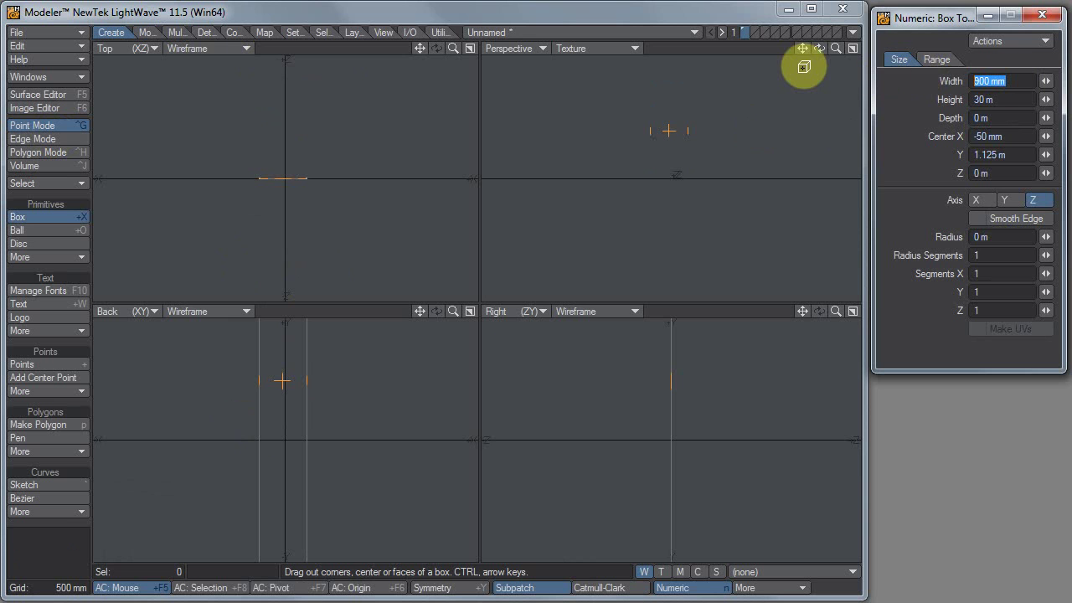
text(8)
key(Tab)
text(8)
key(Tab)
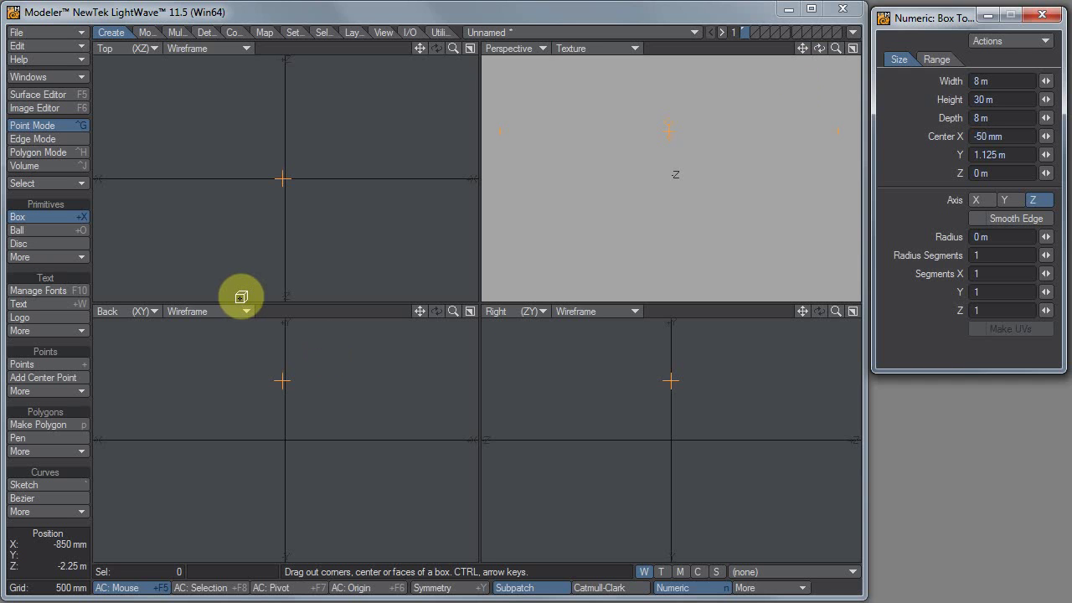
Create the box resting on the ground, fit it in view, and delete it in Polygon mode.
key(F3)
key(Return)
key(a)
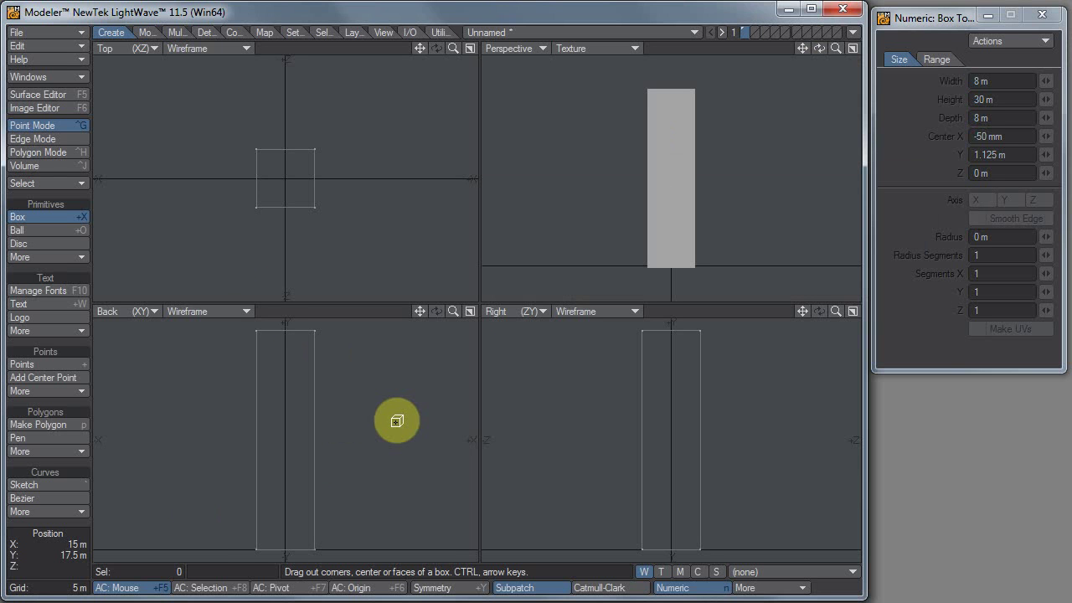
key(ctrl+h)
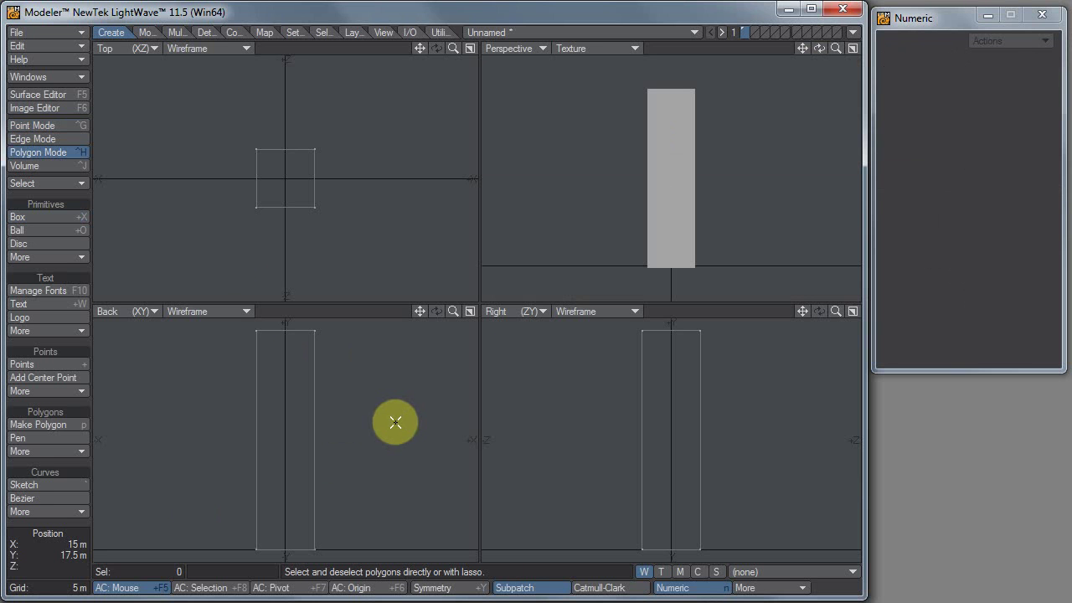
key(Delete)
Start a new box with the same 8 × 30 × 8 m dimensions and raise its centre to Y 15 m.
key(shift+x)
key(n)
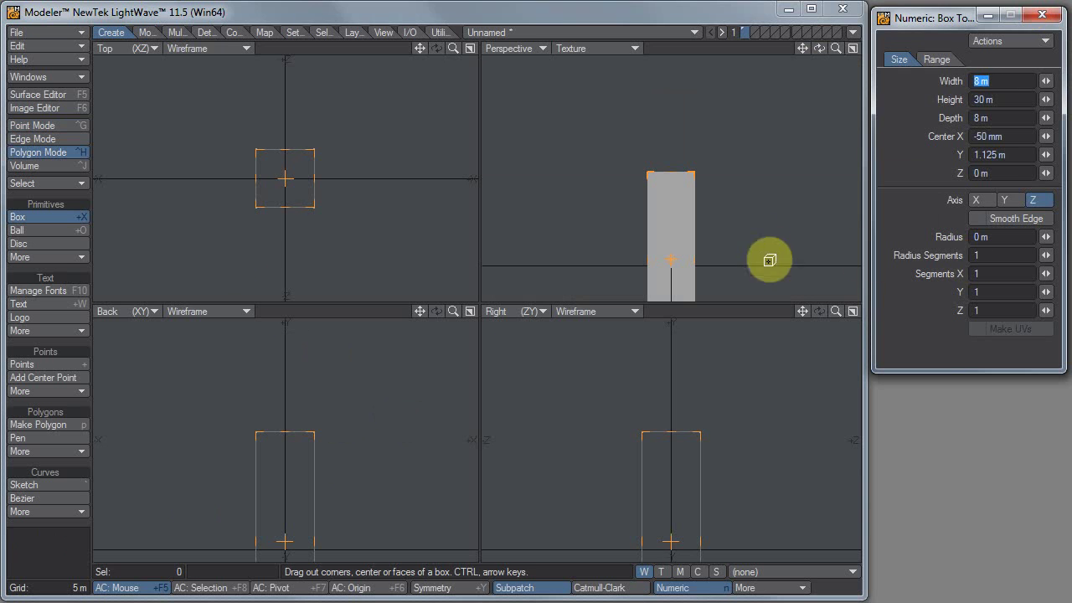
drag(680, 534, 671, 436)
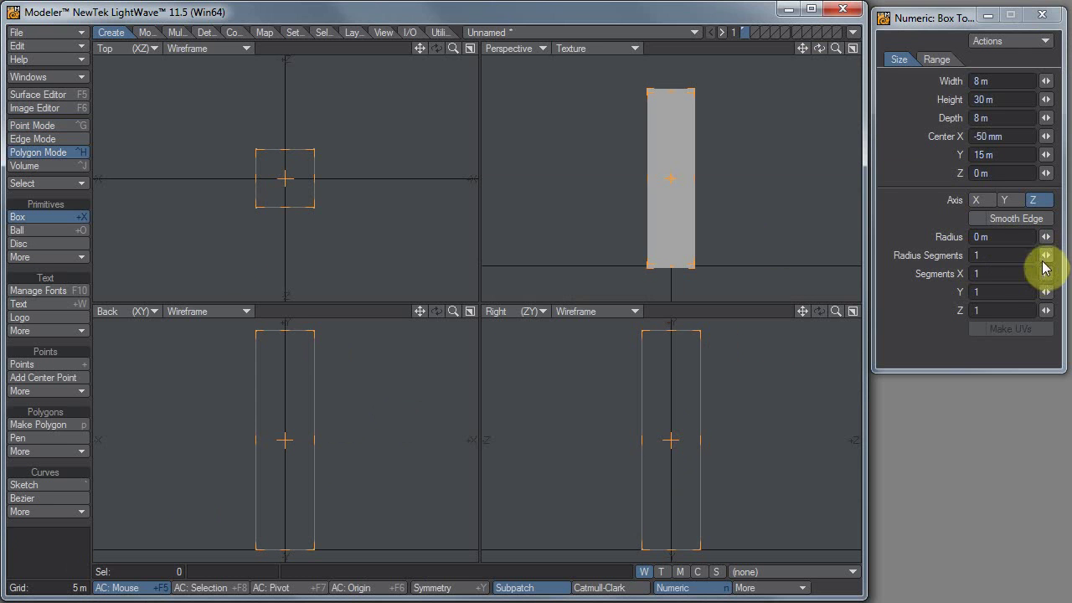
Divide the box into 2 segments in X, 9 in Y and 2 in Z, and create it.
drag(1039, 277, 1038, 274)
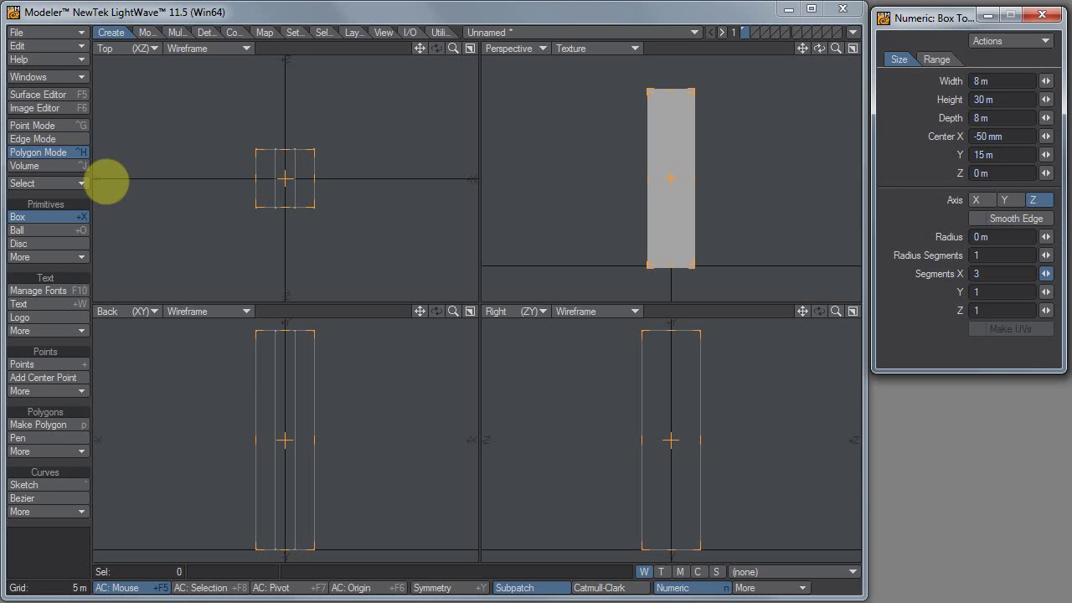
drag(104, 182, 106, 183)
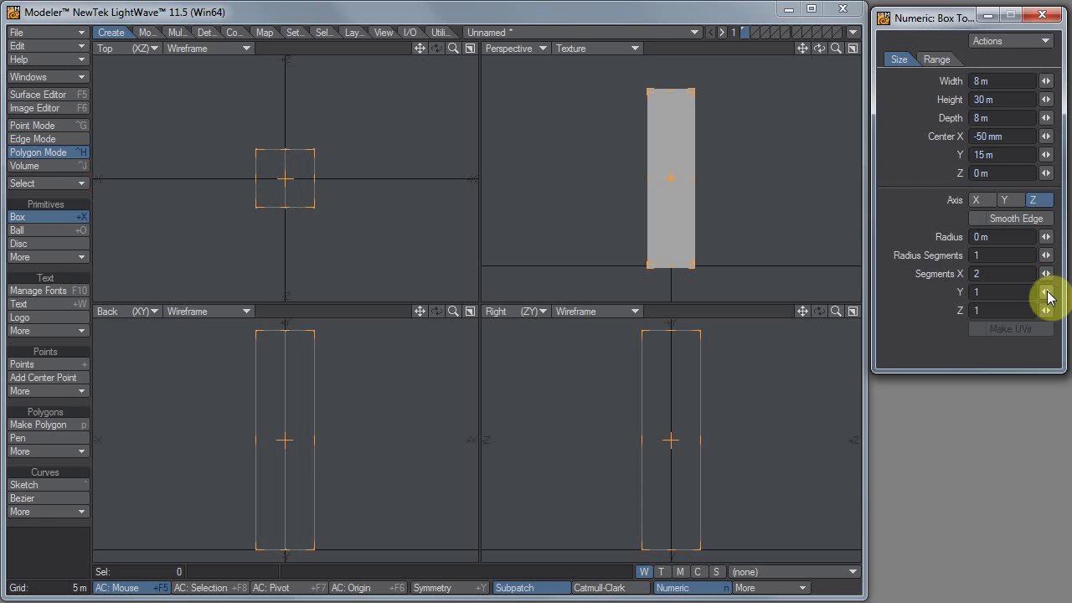
mouse_move(1045, 311)
mouse_down()
mouse_move(1057, 310)
mouse_move(1047, 294)
mouse_up()
drag(105, 182, 105, 182)
key(Return)
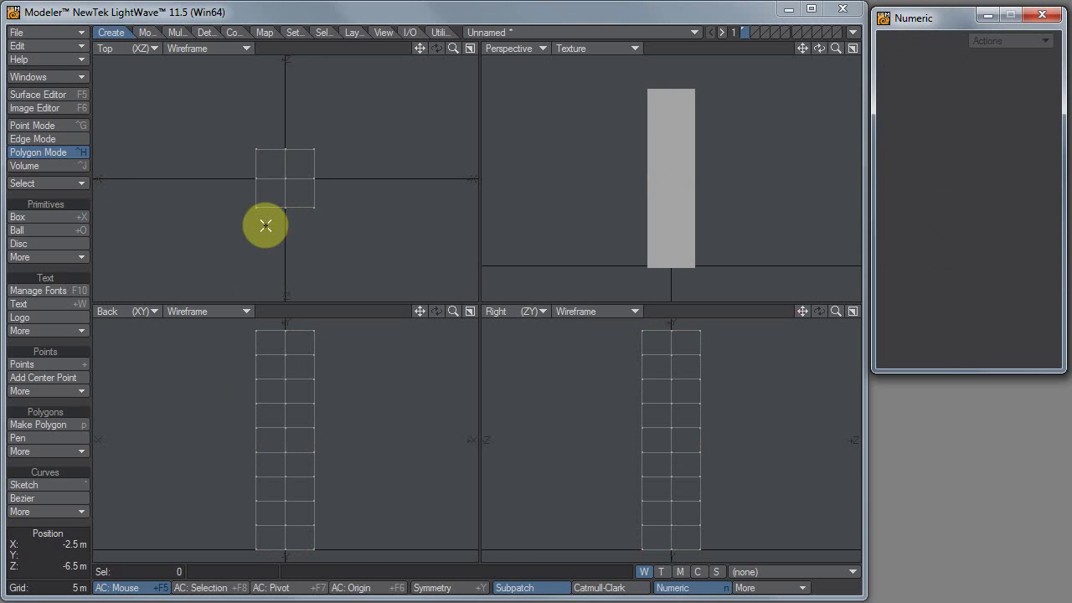
Set up Stretch with a fixed-range linear falloff from Y 30.5 m down to the box's base, strongest at the top.
key(h)
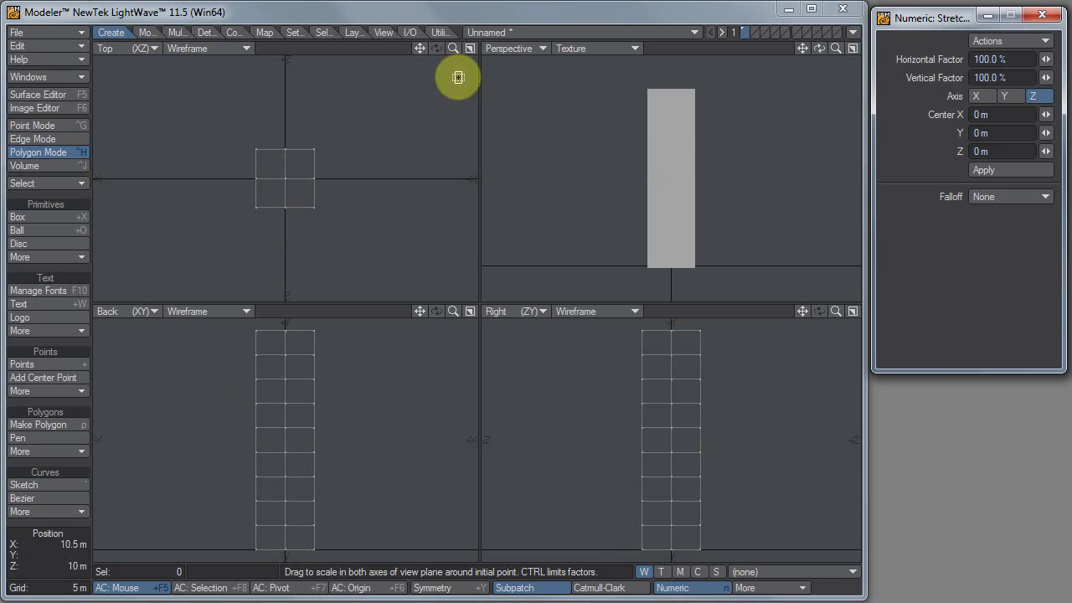
click(997, 195)
click(998, 209)
click(286, 327)
right_drag(285, 327, 289, 549)
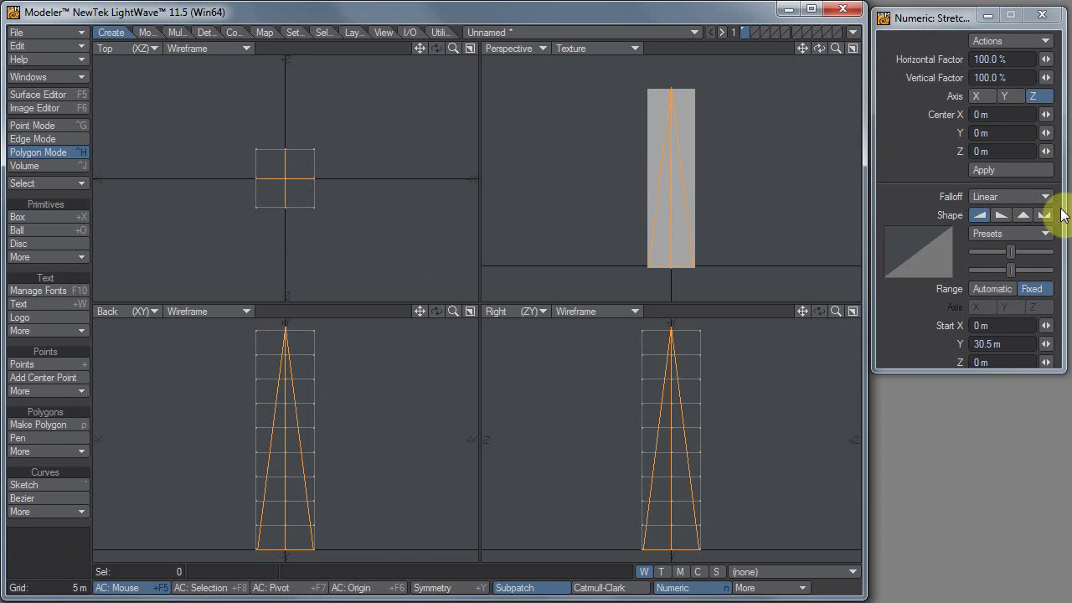
click(998, 214)
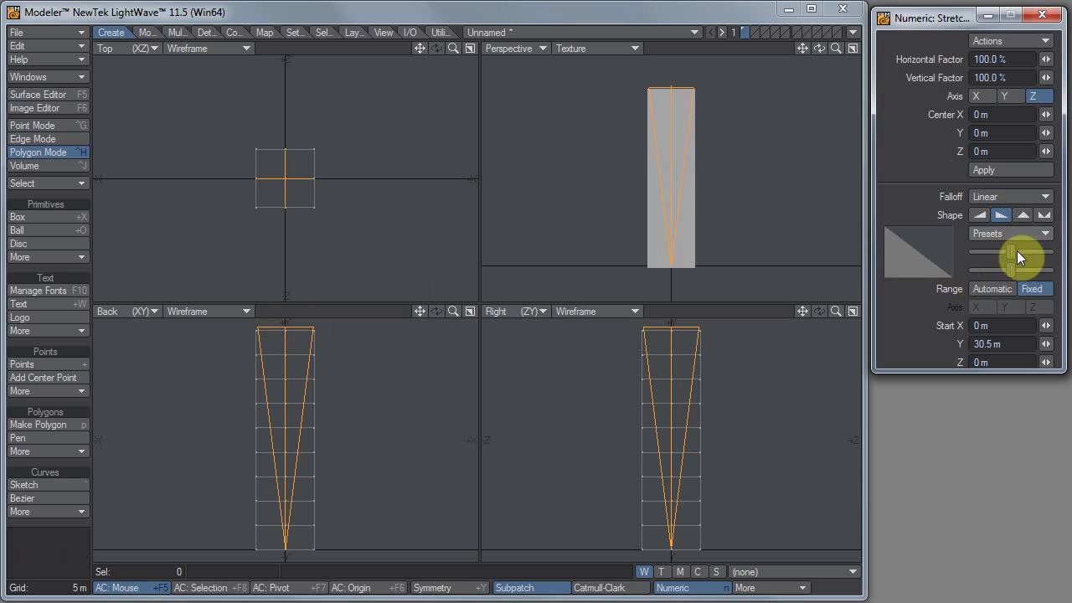
Try tapering the box with a curved falloff, stretching it about the origin to 28% horizontally and 40% vertically.
drag(1016, 257, 953, 253)
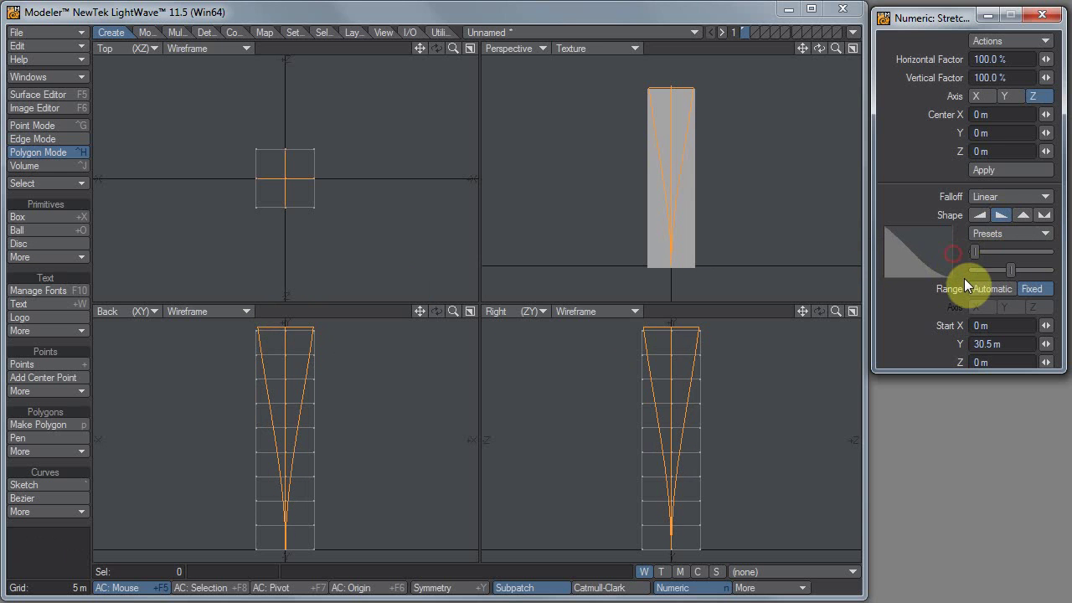
drag(1013, 269, 1057, 271)
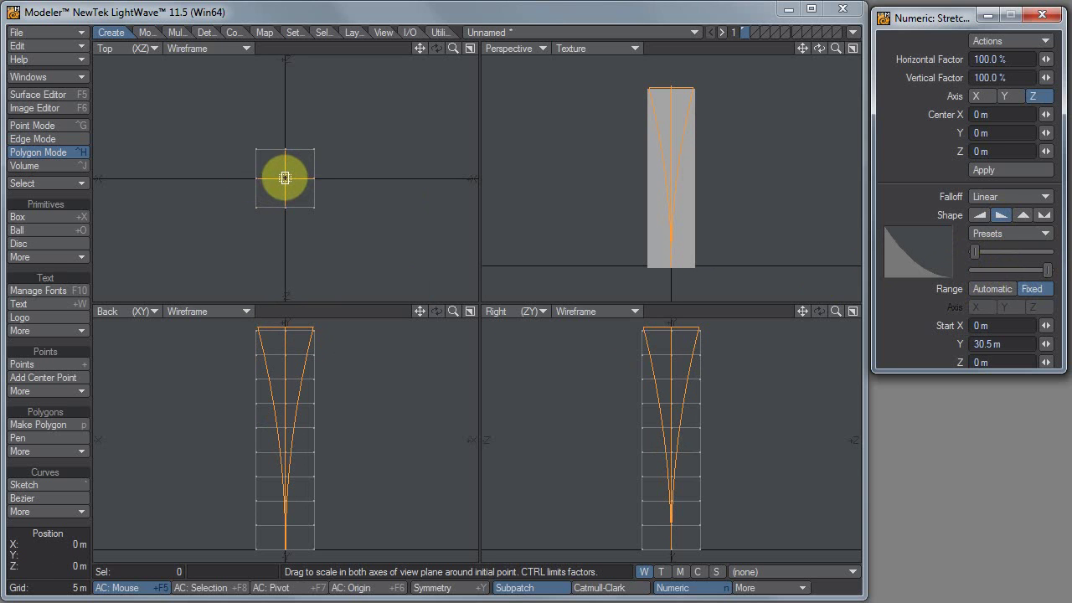
click(285, 178)
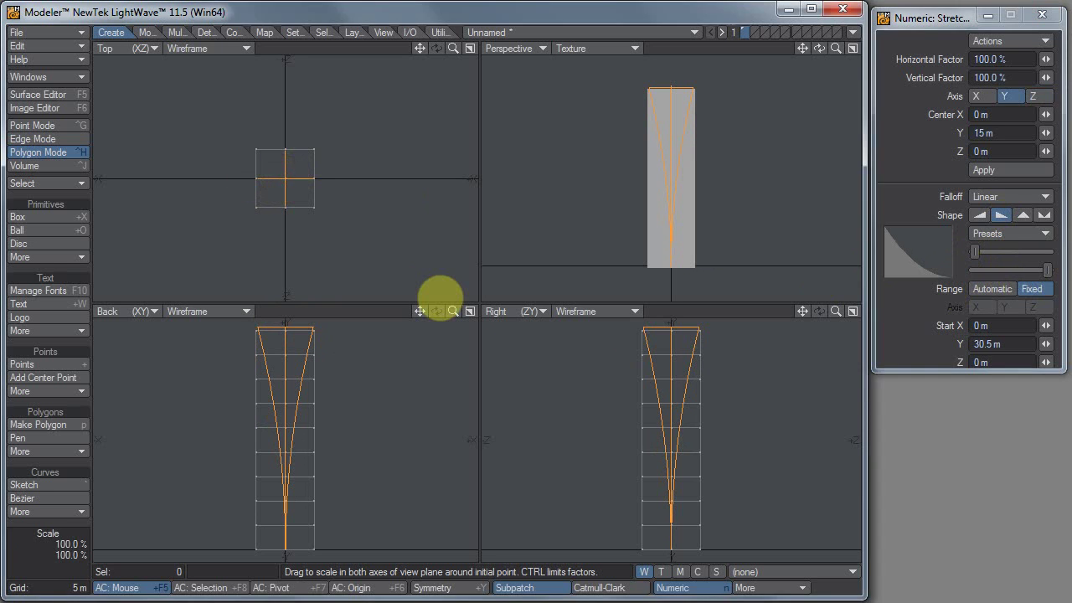
drag(441, 299, 426, 285)
click(285, 178)
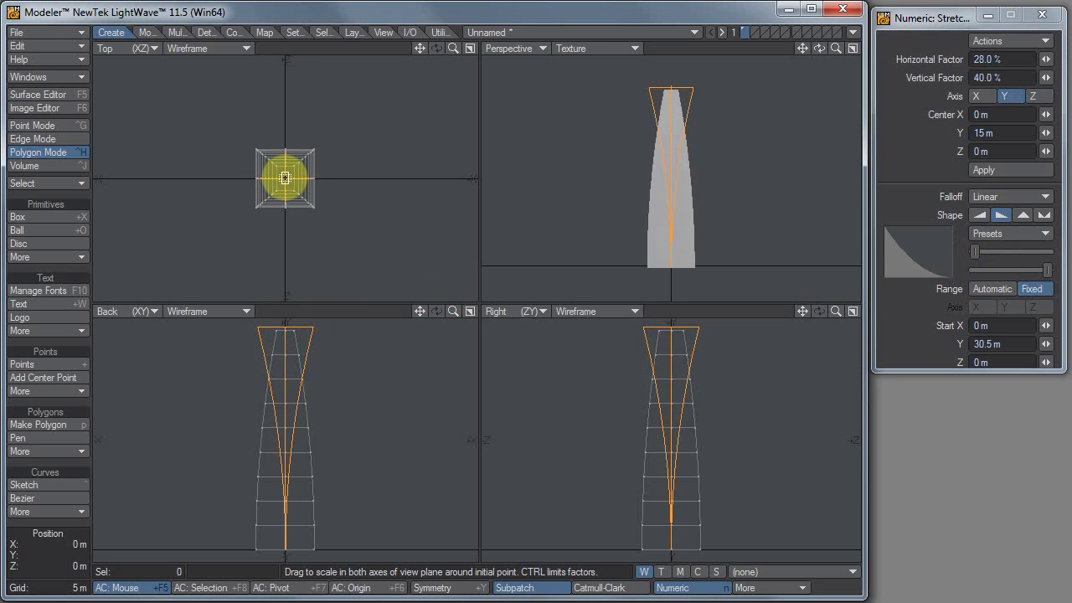
Restore the straight linear falloff and taper the box about the Top view's origin to 40% horizontally and 37% vertically.
drag(974, 252, 1010, 271)
click(1034, 270)
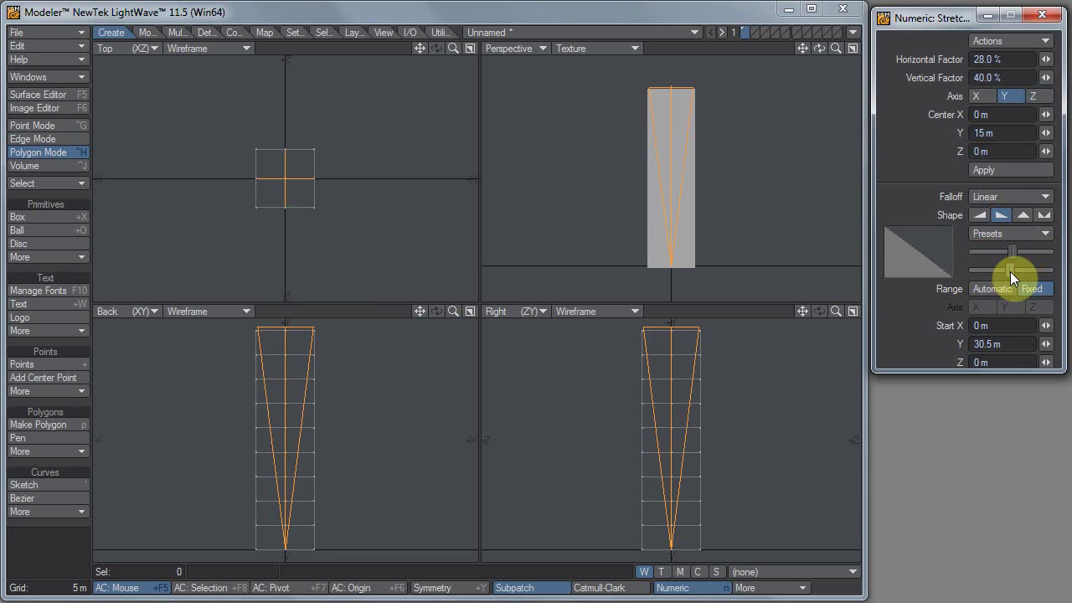
click(1001, 198)
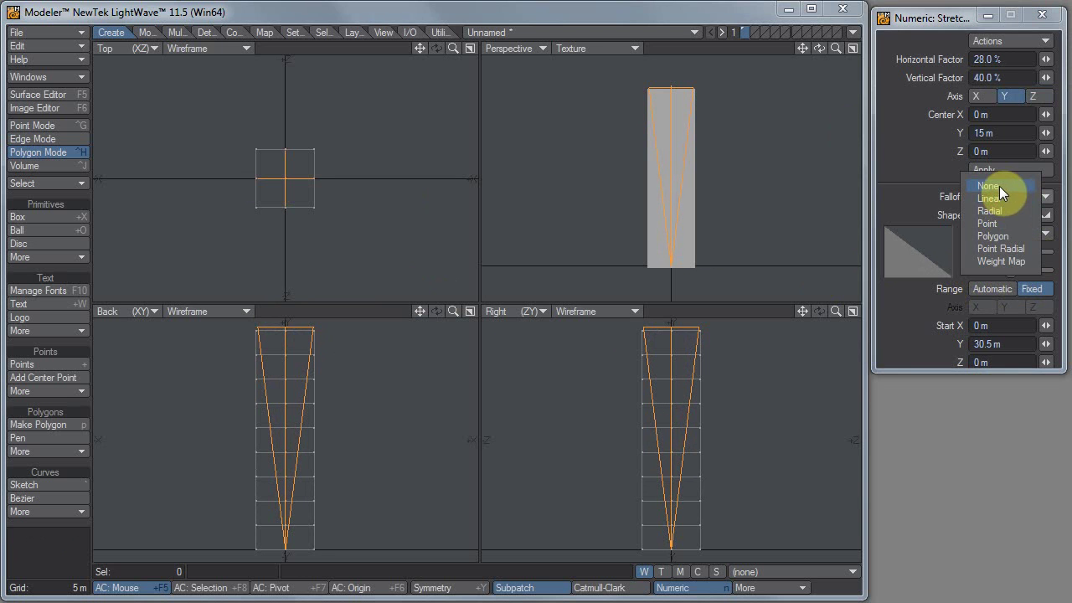
click(1002, 197)
click(1006, 232)
click(1007, 243)
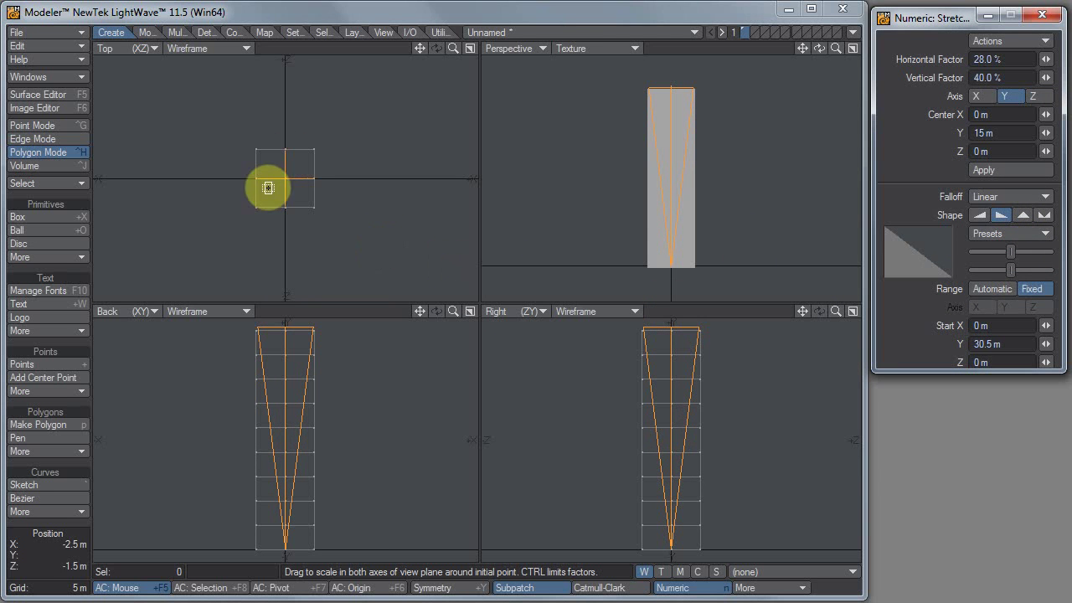
drag(285, 178, 439, 297)
key(space)
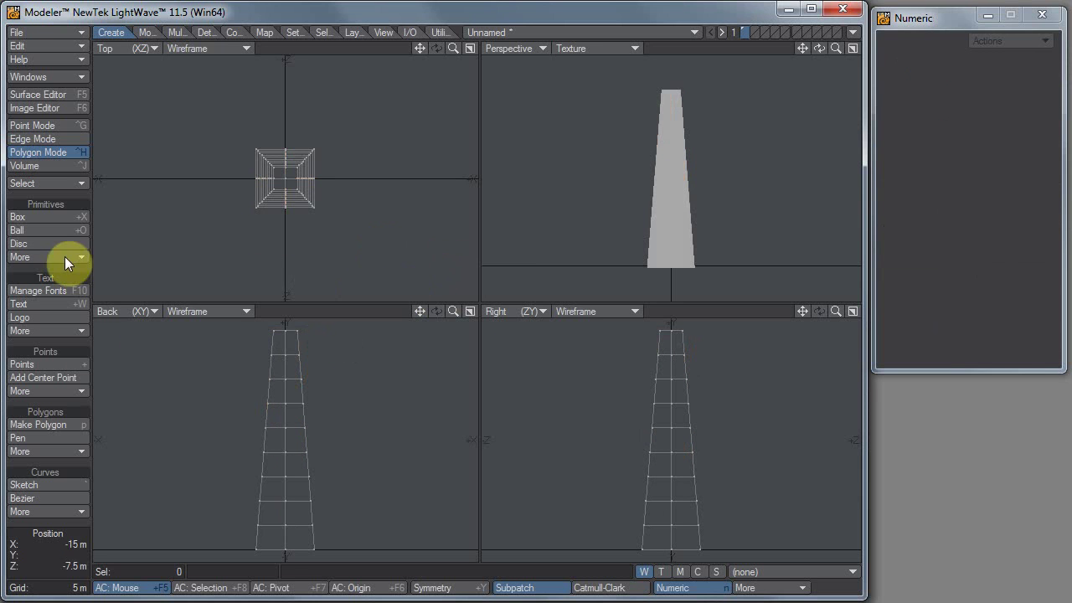
Select the tower's upper five polygon rows and stretch them without falloff to 86% horizontally and 92% vertically, then deselect them.
mouse_move(331, 461)
right_down()
mouse_move(192, 426)
mouse_move(422, 283)
mouse_move(407, 449)
right_up()
key(h)
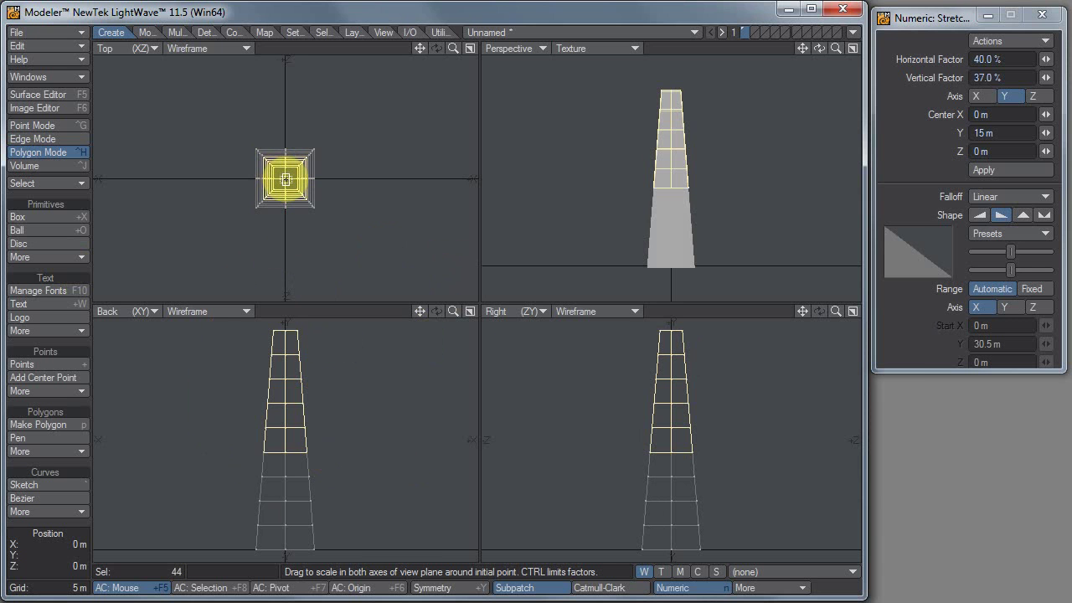
click(1020, 197)
click(1013, 187)
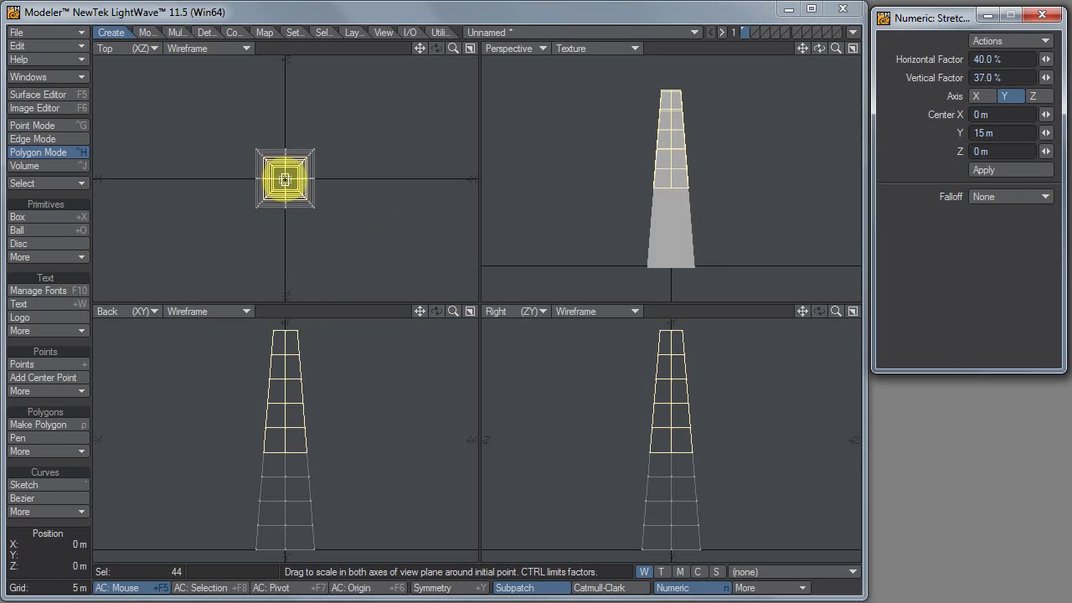
click(441, 297)
drag(440, 296, 440, 297)
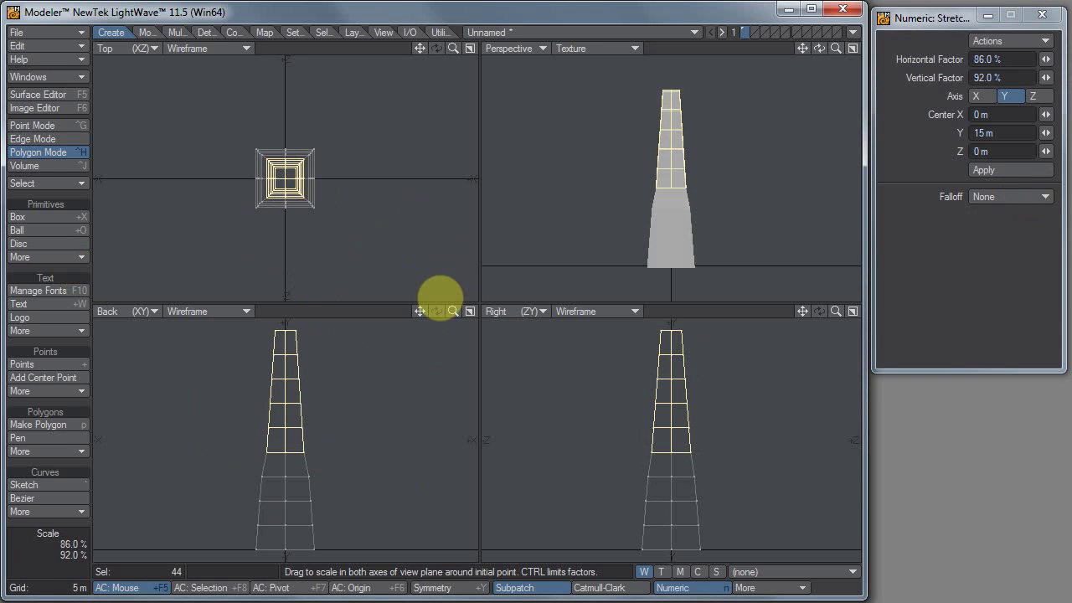
click(75, 523)
click(74, 523)
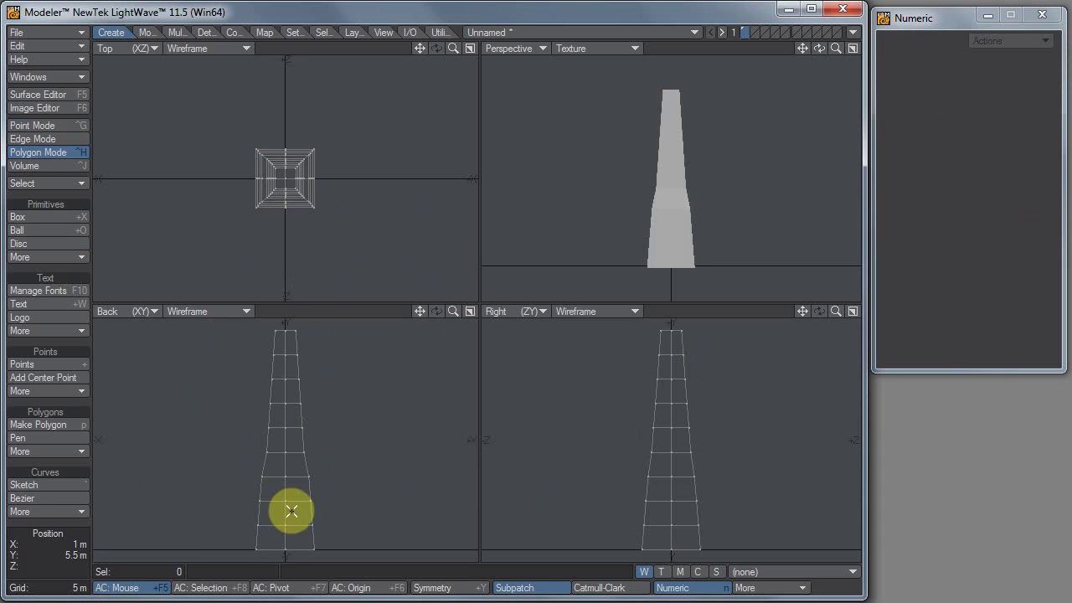
Select the centre-line points on the tower's two lowest levels and try flattening them vertically to 25% about Y 3.5 m.
key(ctrl+g)
drag(282, 519, 283, 541)
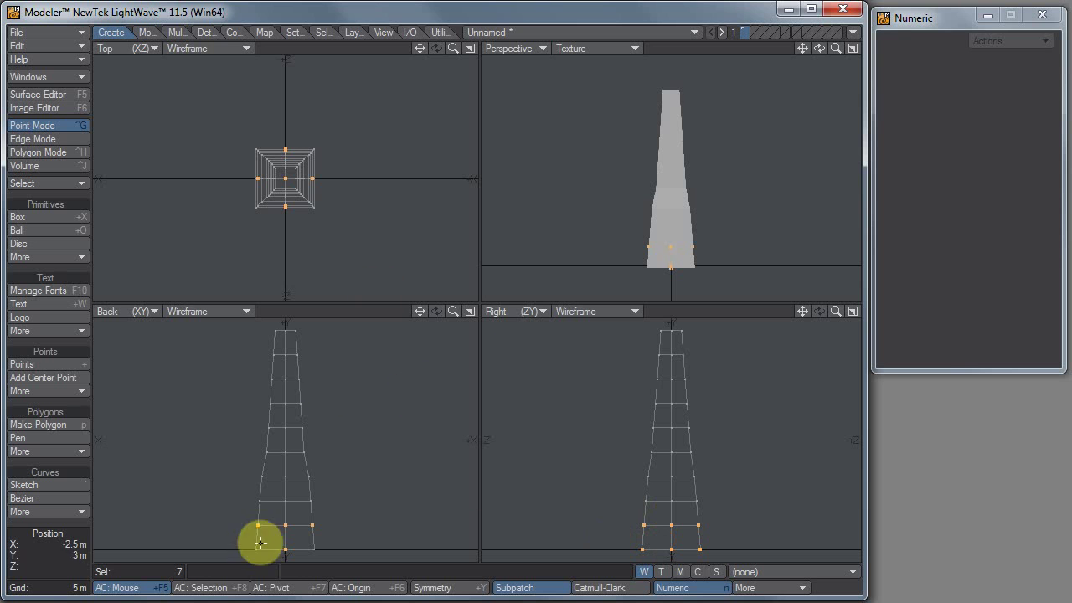
key(t)
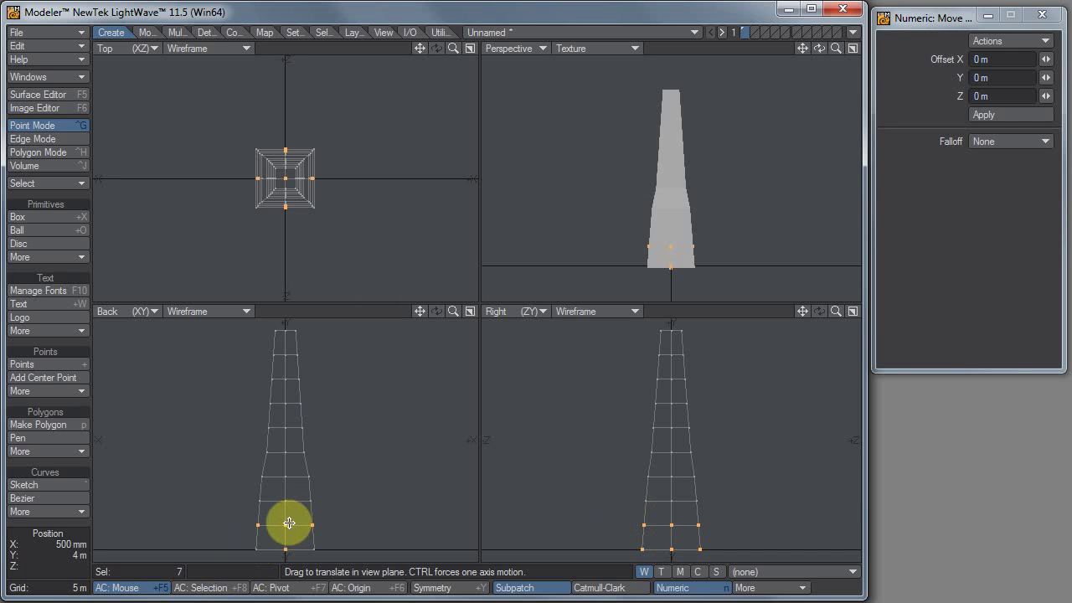
key(h)
click(284, 525)
drag(440, 298, 426, 284)
key(ctrl+z)
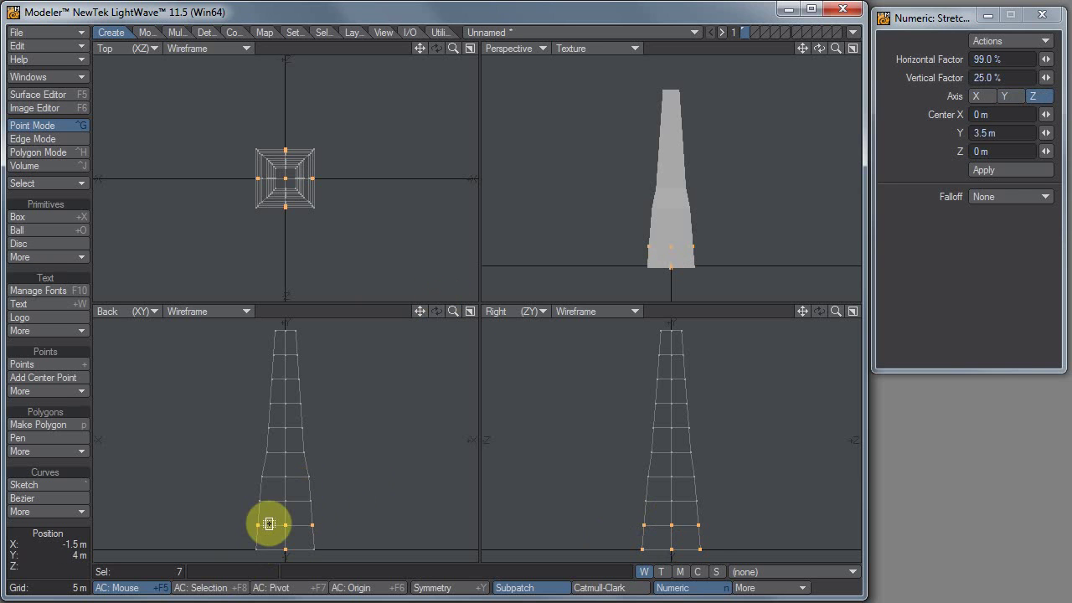
Try moving the selected lower centre-line points up 1.5 m.
key(t)
drag(266, 520, 440, 298)
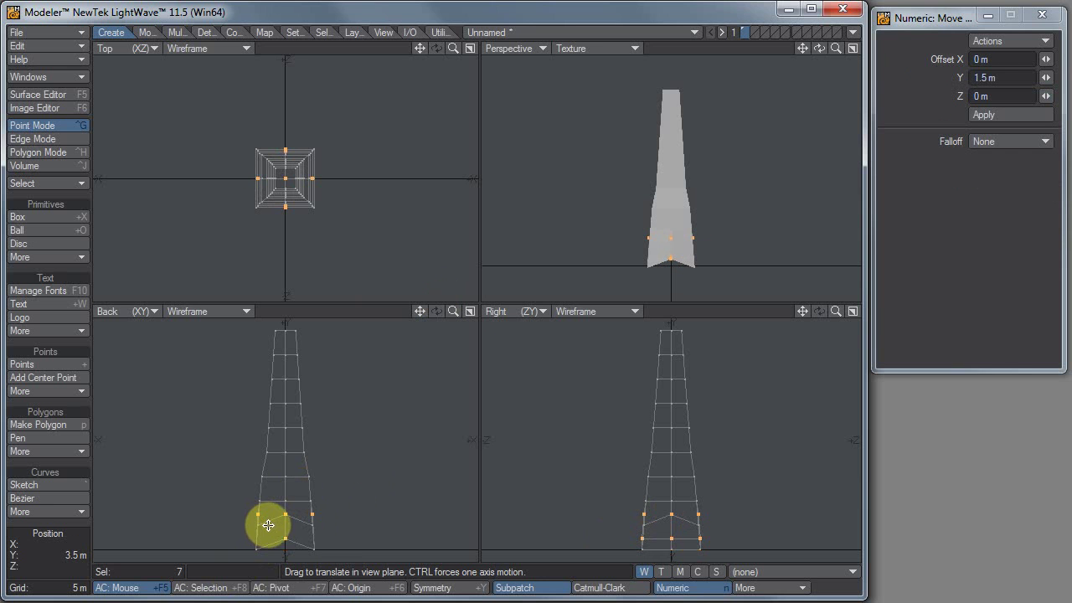
key(ctrl+z)
key(space)
Reduce the selection to the five middle points of the tower's base and try raising them 6.5 m.
right_drag(359, 522, 206, 508)
key(super)
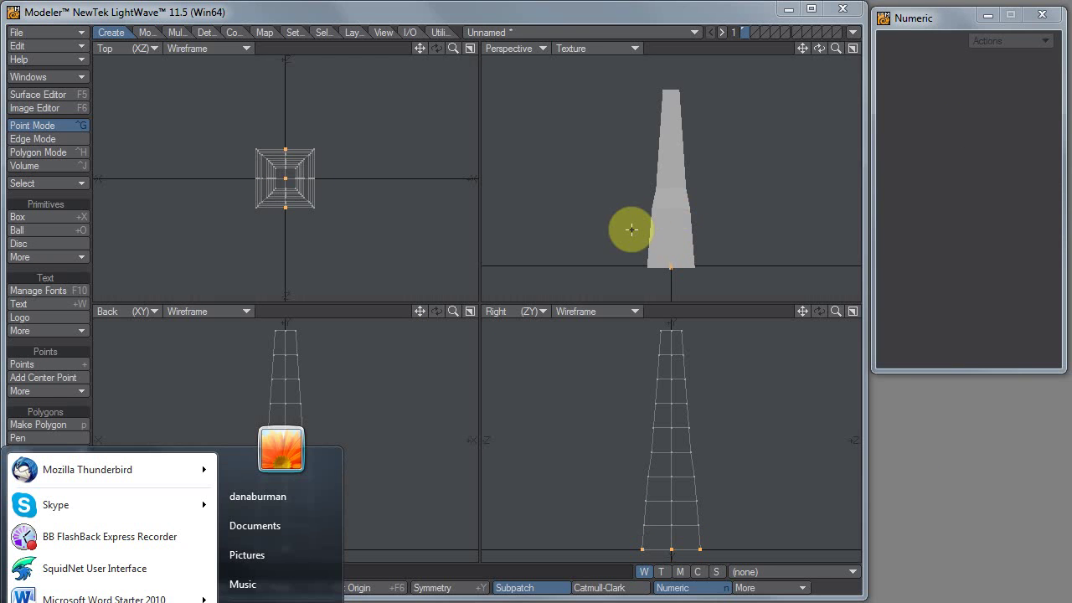
click(689, 258)
alt+drag(728, 247, 762, 159)
shift+click(640, 250)
shift+drag(703, 215, 688, 220)
mouse_move(281, 508)
right_down()
mouse_move(184, 482)
mouse_move(268, 479)
right_up()
key(t)
click(391, 438)
drag(440, 297, 432, 289)
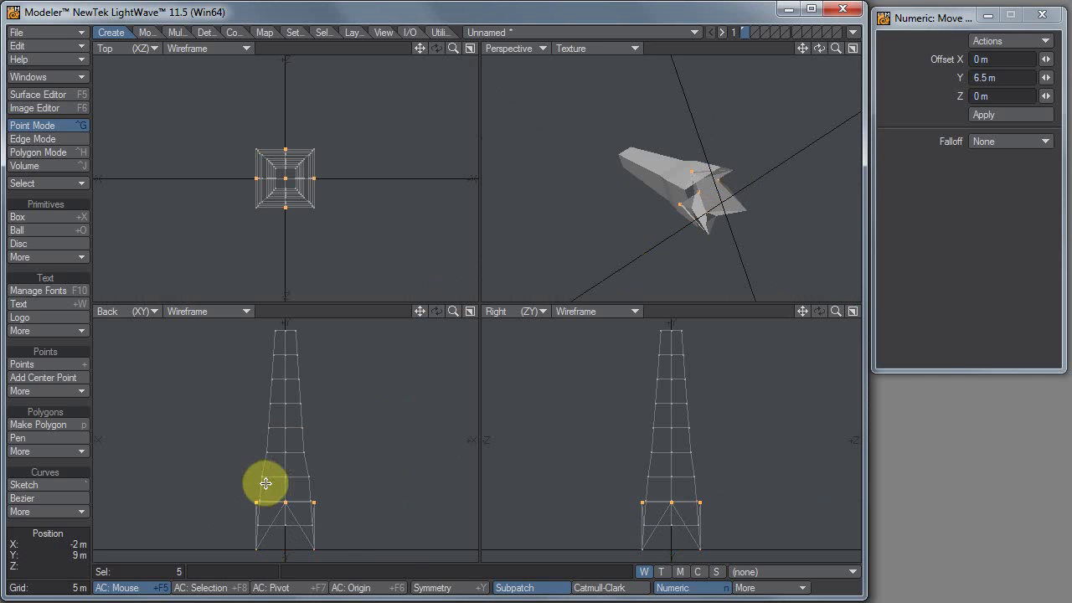
Try stretching the raised base points to 85% horizontally and 92% vertically about Y 6.5 m in the Back view.
key(h)
drag(283, 503, 279, 505)
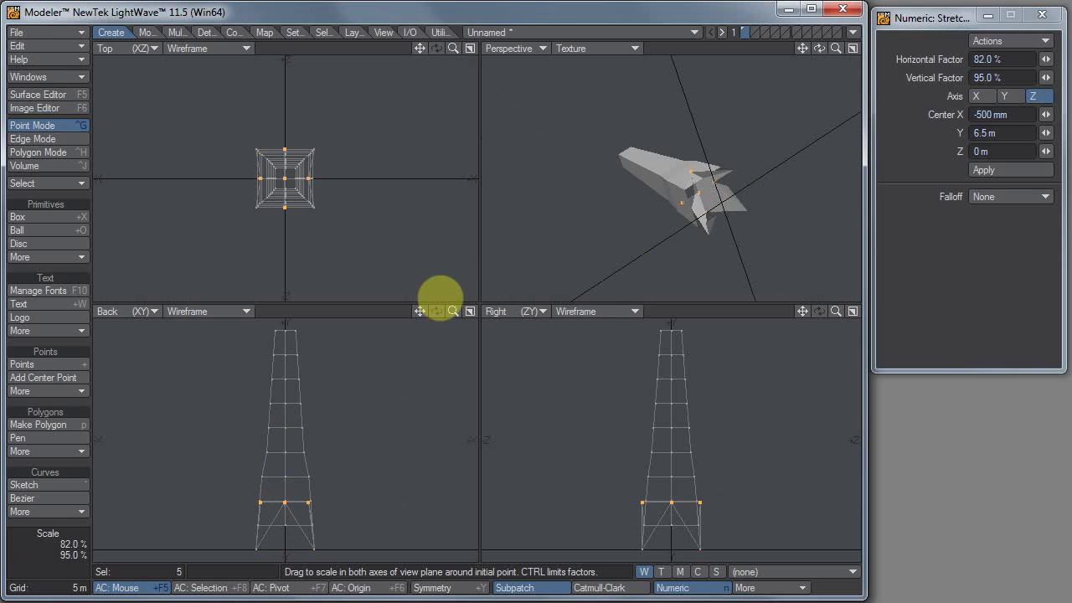
drag(440, 296, 427, 285)
drag(284, 502, 283, 503)
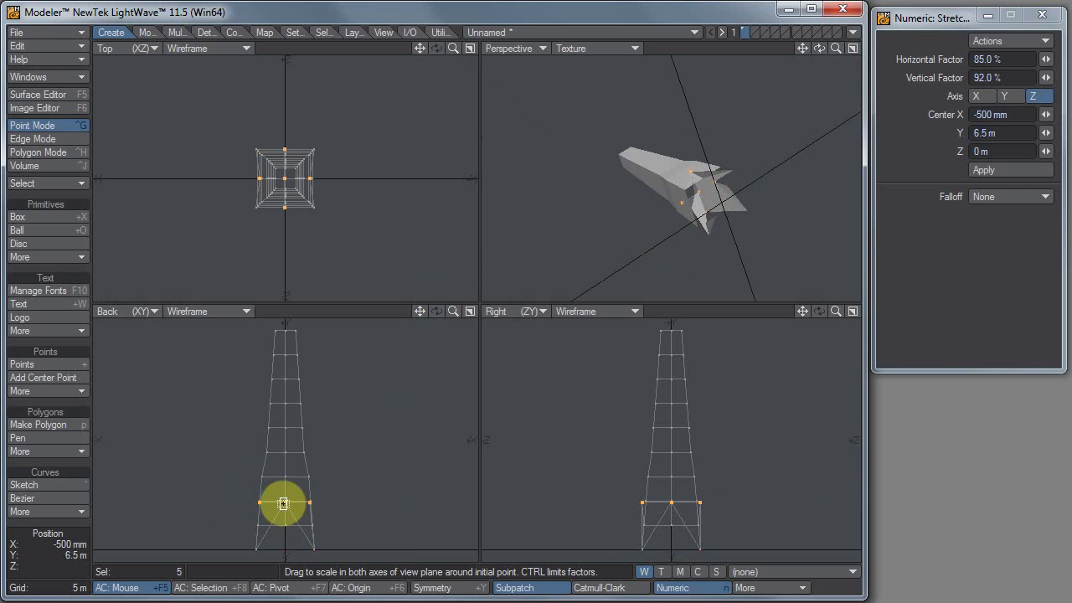
Undo the stretching and raising of the base's middle points and clear the point selection.
key(ctrl+z)
key(ctrl+z)
key(space)
drag(366, 541, 277, 555)
right_drag(280, 500, 223, 543)
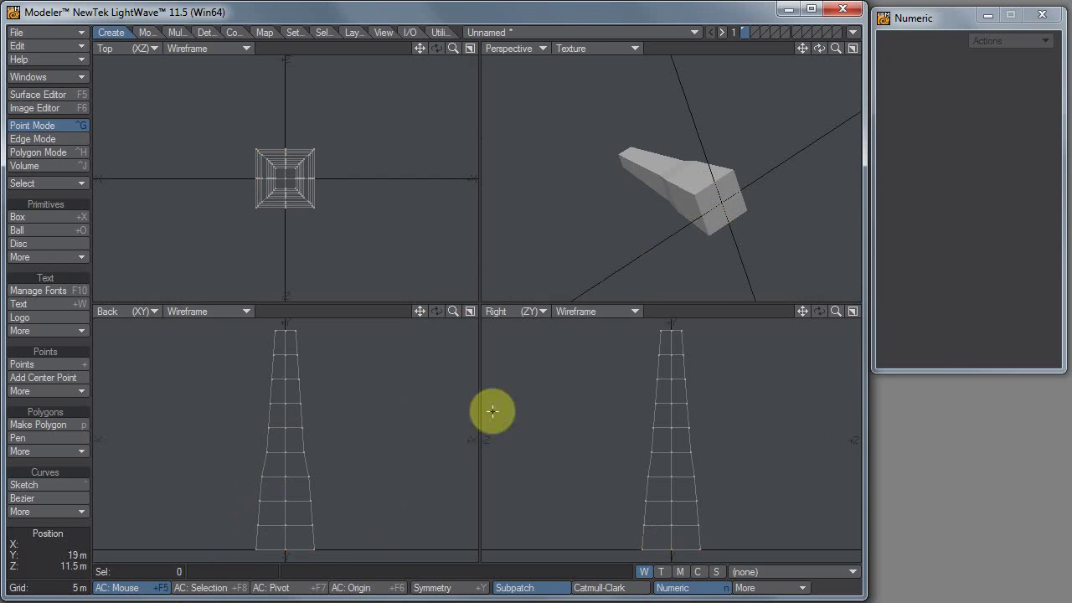
Select the three point rows directly above the base and compress them vertically to 61% about Y 13 m.
mouse_move(345, 526)
right_down()
mouse_move(277, 546)
mouse_move(229, 465)
mouse_move(440, 461)
right_up()
key(h)
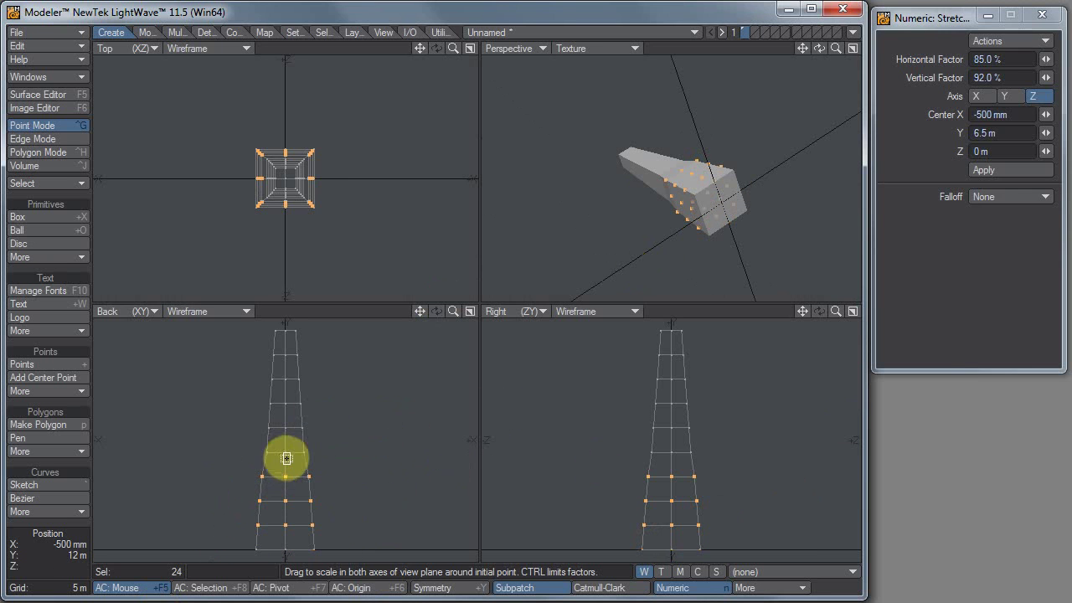
drag(287, 455, 440, 298)
key(space)
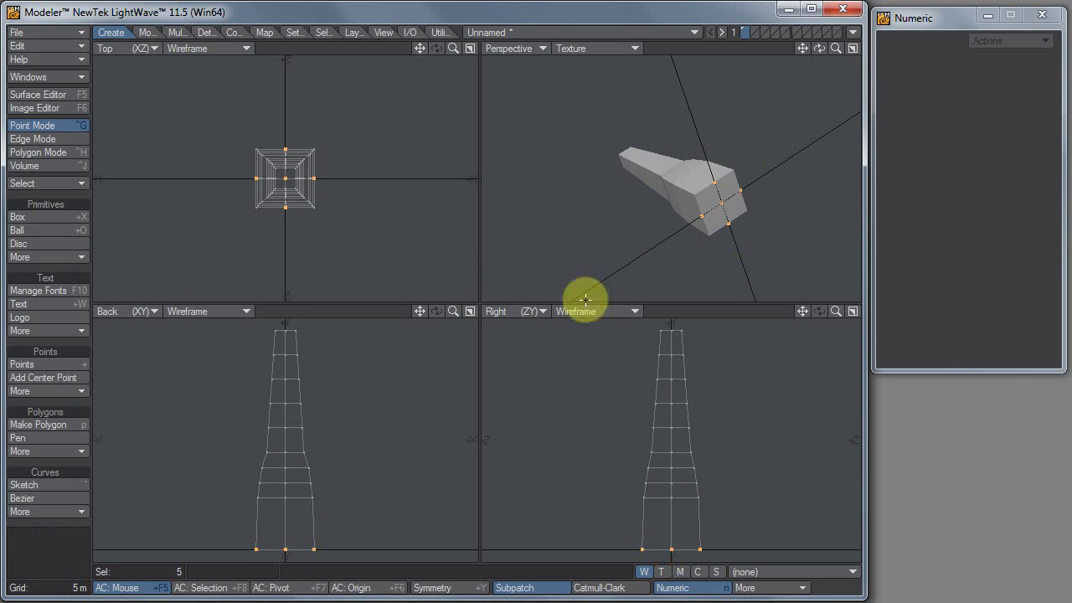
Raise the five middle points of the tower's base 6 m to form four legs.
key(t)
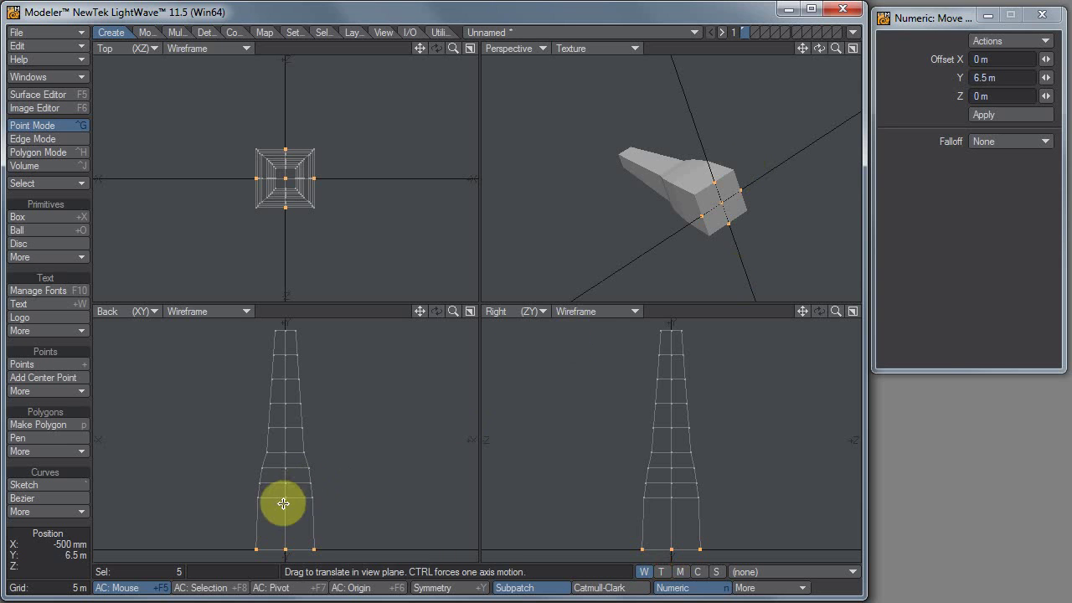
drag(283, 500, 283, 461)
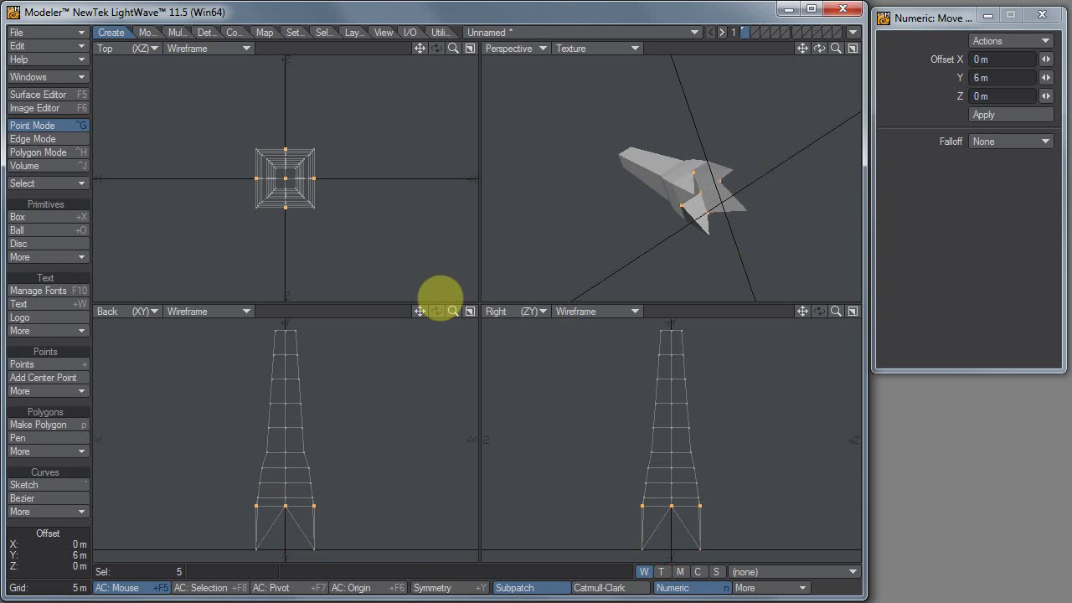
drag(438, 299, 428, 285)
Narrow the raised points in the Back view, stretch them to 93% horizontally and 101% vertically in the Right view, and deselect them.
key(h)
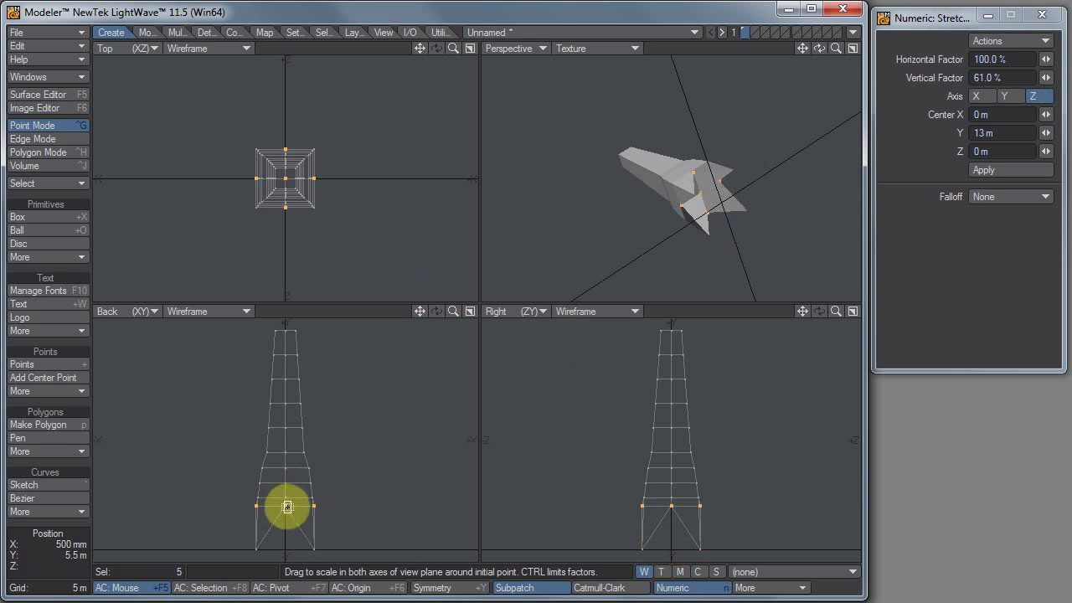
click(286, 505)
drag(438, 297, 425, 282)
click(283, 505)
click(661, 508)
drag(667, 505, 672, 505)
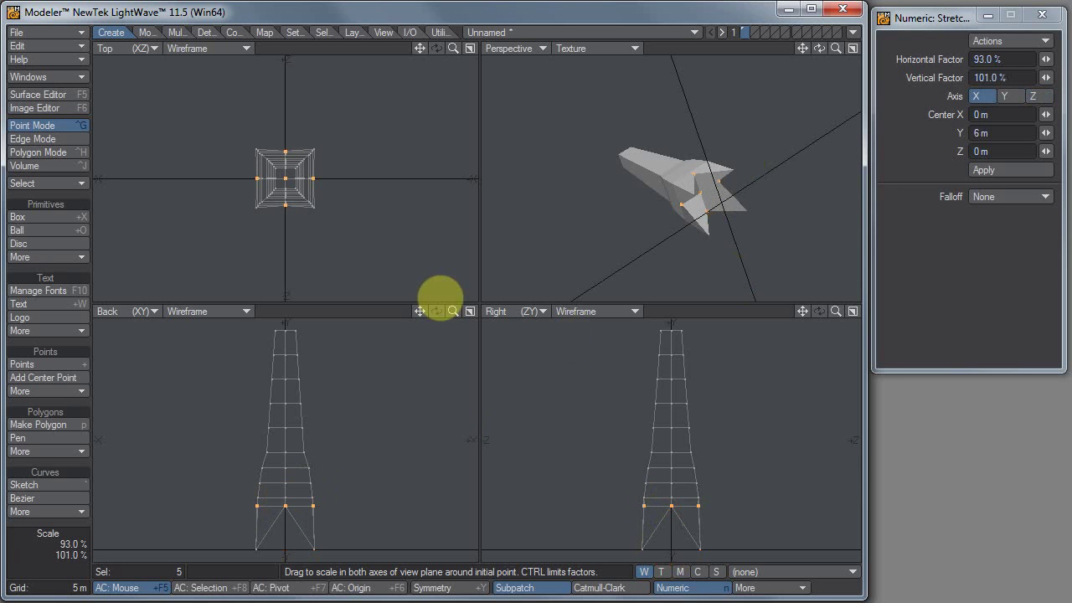
drag(441, 298, 426, 285)
key(space)
mouse_move(742, 481)
right_down()
mouse_move(655, 479)
mouse_move(809, 507)
mouse_move(823, 495)
right_up()
Select the ring of eight points at the tower's waist, try moving it, and clear the selection.
alt+drag(742, 142, 659, 224)
alt+drag(340, 428, 388, 395)
ctrl+alt+right_drag(386, 434, 340, 457)
drag(328, 438, 455, 433)
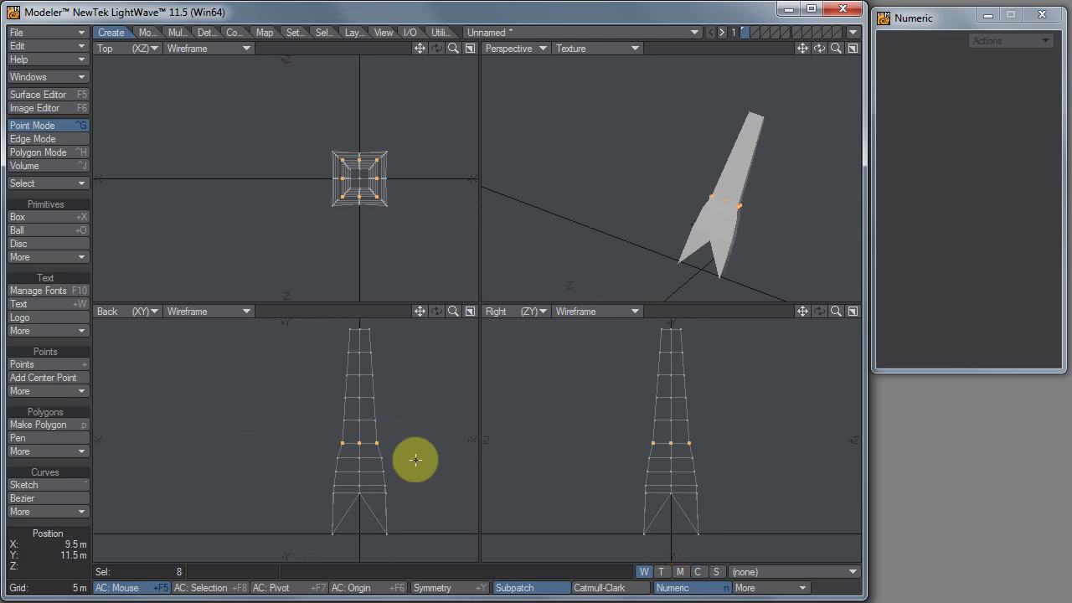
key(t)
click(388, 456)
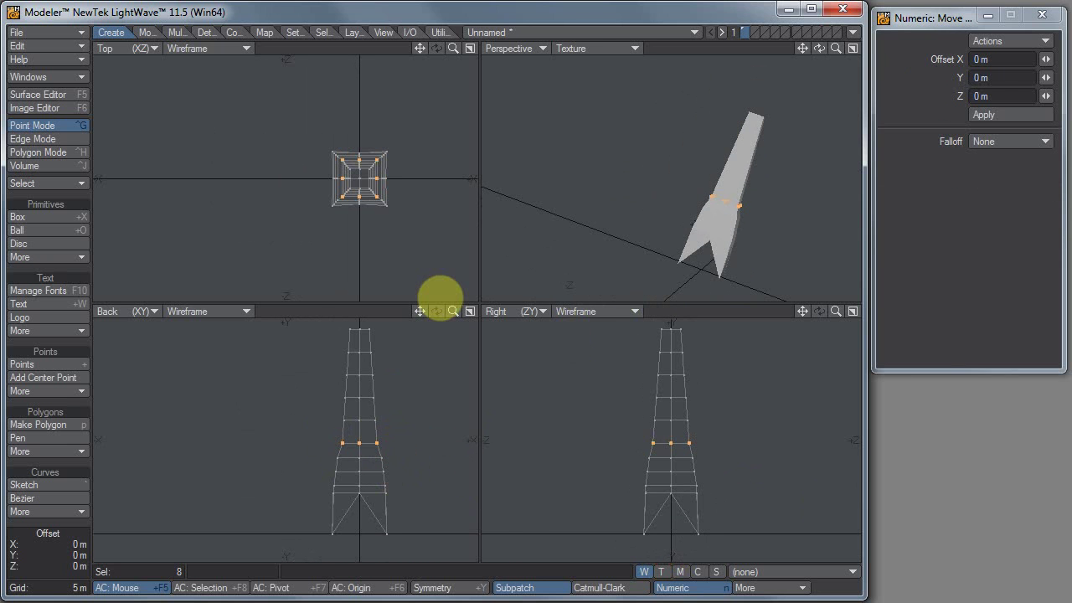
key(space)
mouse_move(376, 430)
right_down()
mouse_move(452, 466)
mouse_move(419, 428)
right_up()
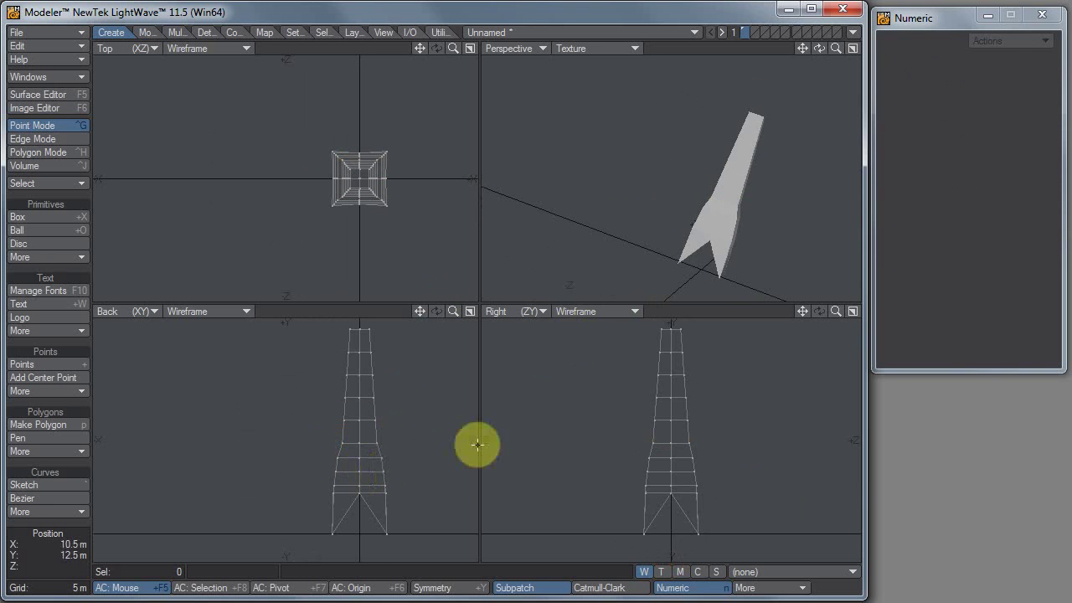
Select the ring of eight points midway up the upper shaft and clear the selection.
alt+shift+drag(386, 381, 372, 410)
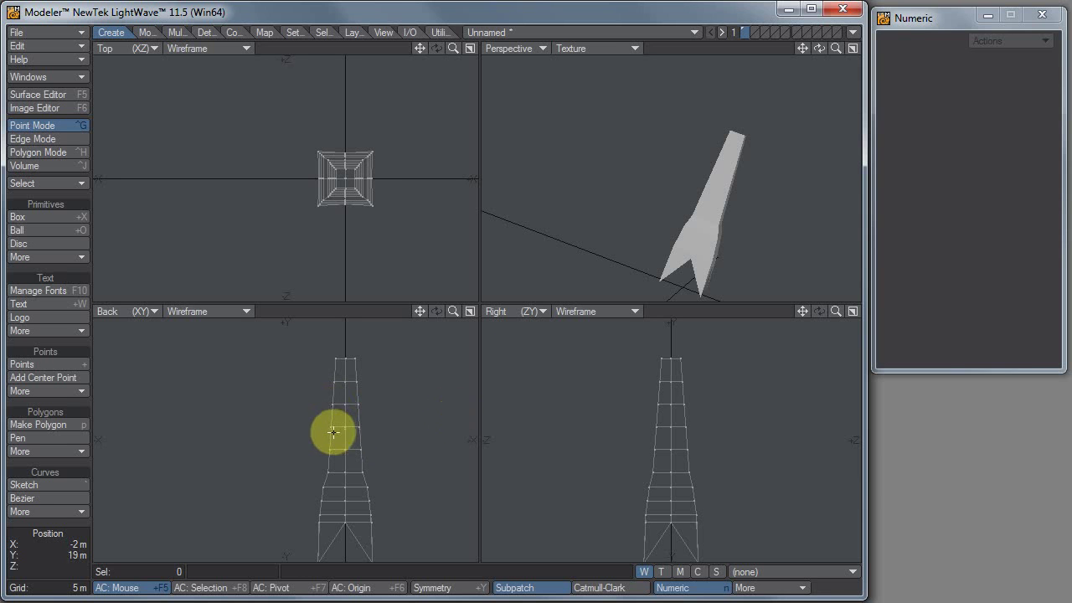
mouse_move(333, 431)
mouse_down()
mouse_move(344, 416)
mouse_move(355, 426)
mouse_move(343, 427)
mouse_up()
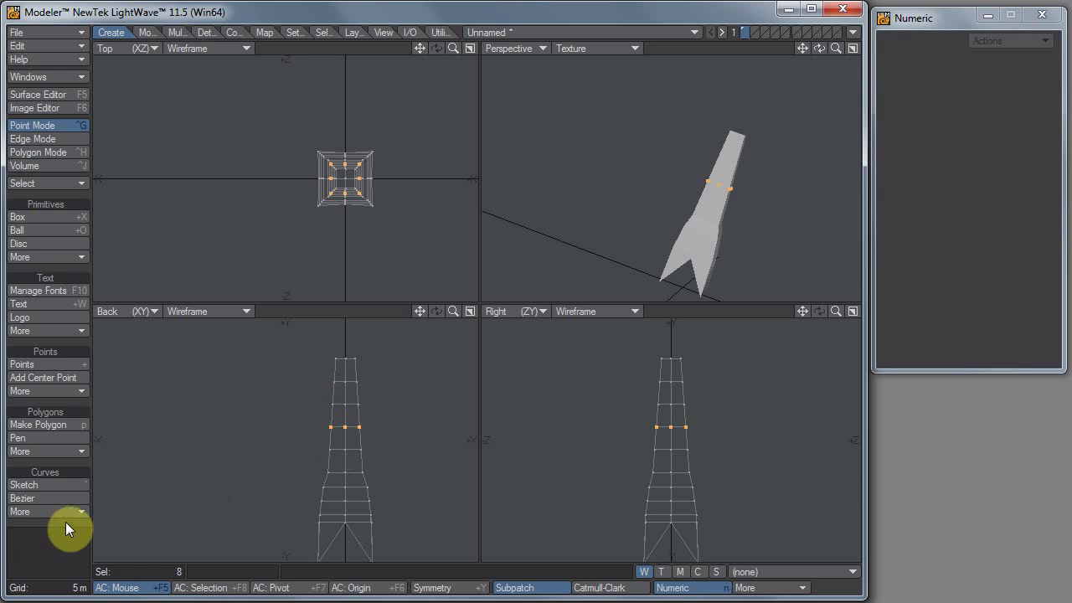
click(74, 527)
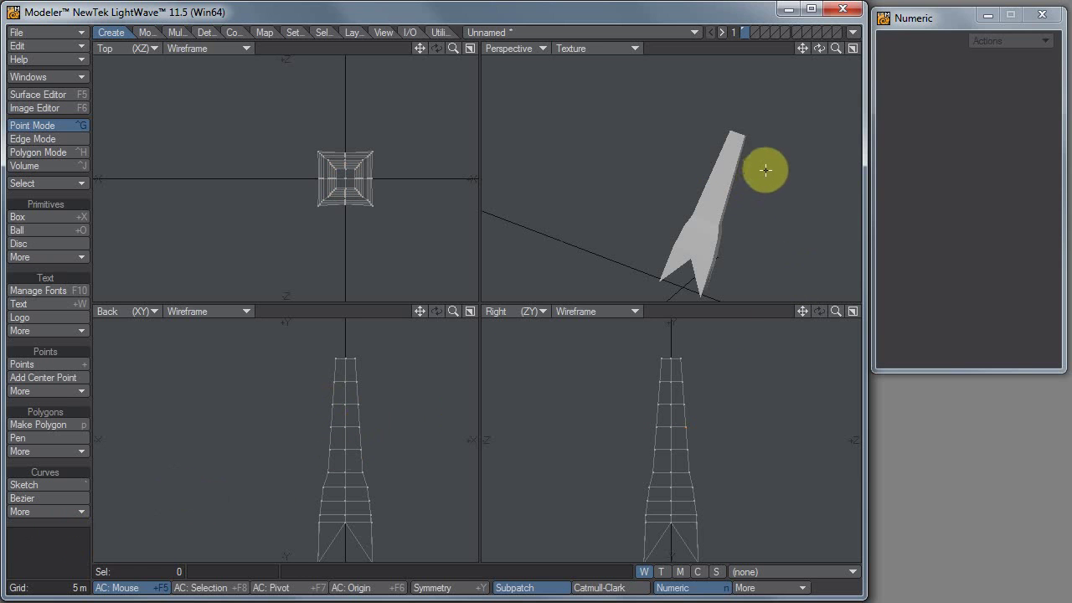
Set the Perspective view's shading to Textured Wire.
alt+drag(763, 170, 749, 132)
click(607, 47)
click(604, 129)
Make a downward-pointing triangular polygon from four points on the tower's +X face and select it in polygon mode.
mouse_move(713, 192)
mouse_down()
mouse_move(720, 162)
mouse_move(716, 233)
mouse_up()
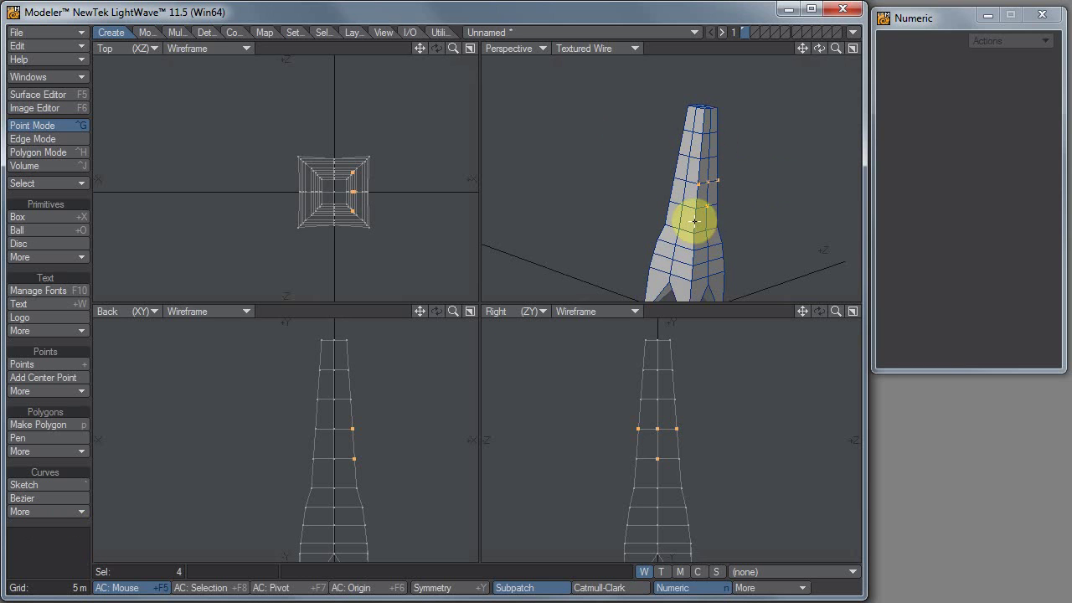
key(space)
key(space)
click(710, 188)
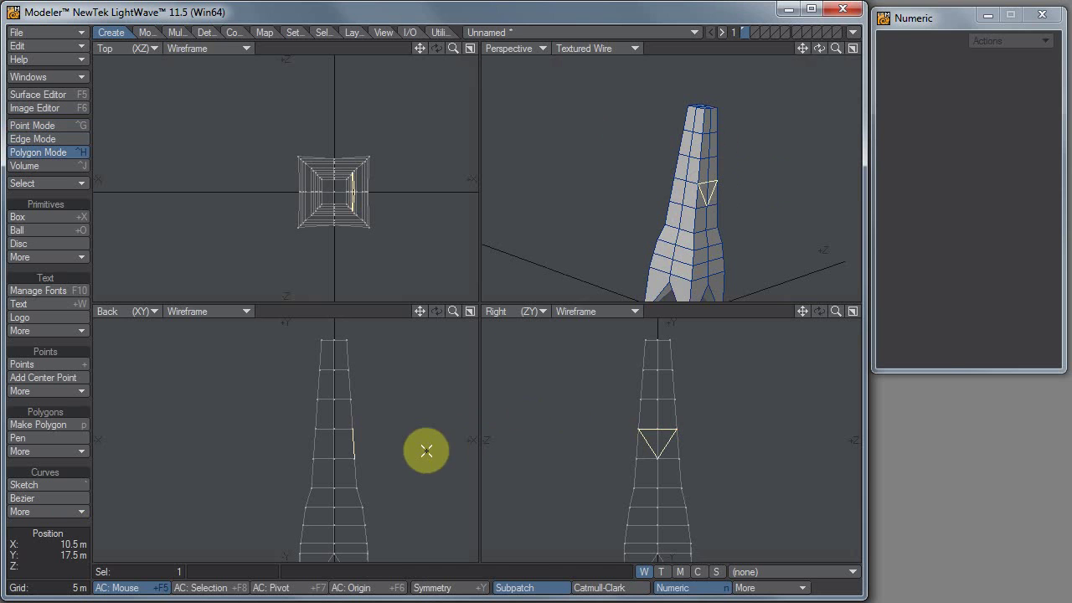
Try moving the triangular polygon 7 m outward along X and 500 mm up.
key(t)
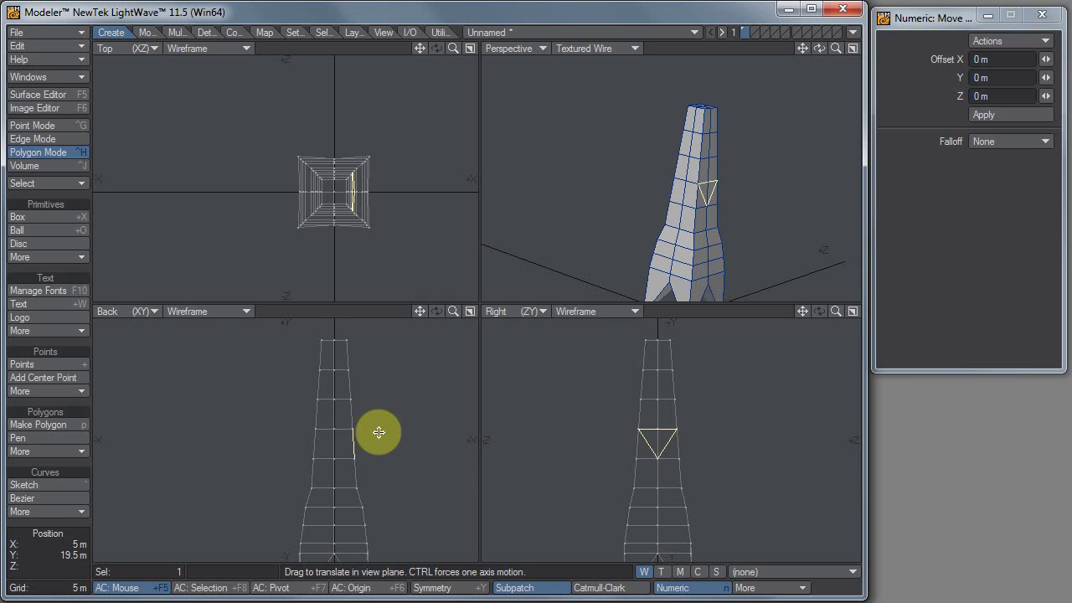
drag(379, 432, 441, 427)
key(ctrl+z)
key(t)
key(ctrl+z)
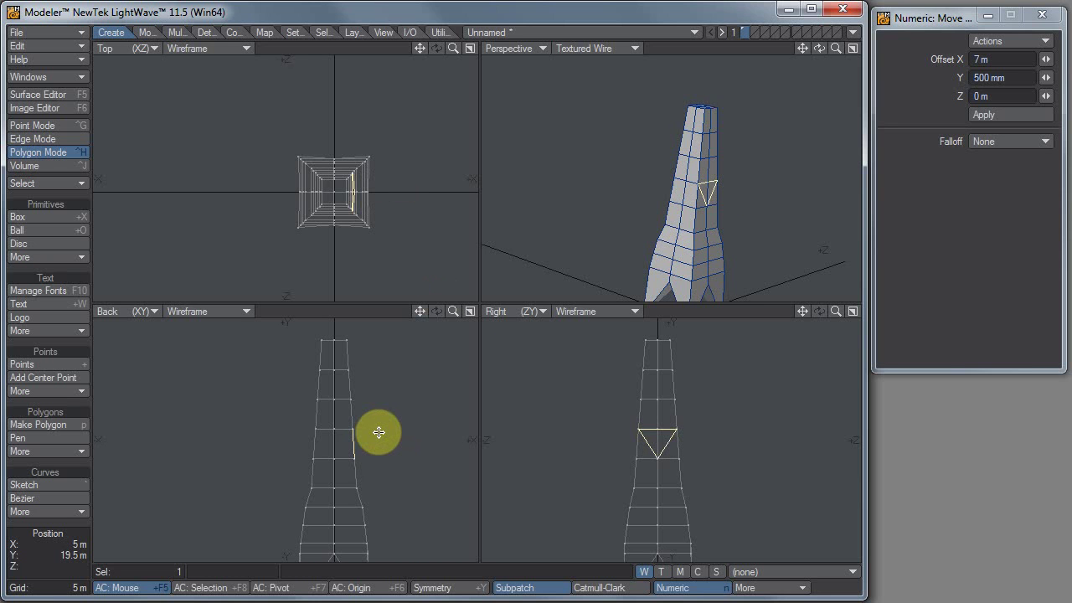
Try beveling the triangular polygon with an 11 m shift and a -9.5 m inset.
key(b)
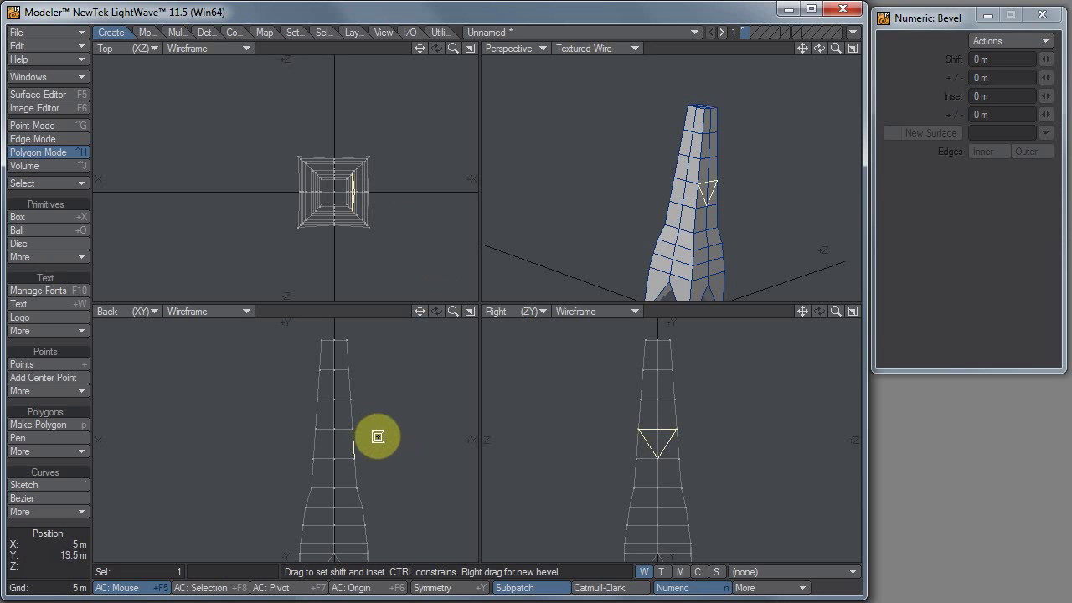
drag(377, 437, 524, 434)
drag(411, 430, 486, 305)
click(752, 171)
drag(751, 171, 619, 201)
key(super)
click(351, 515)
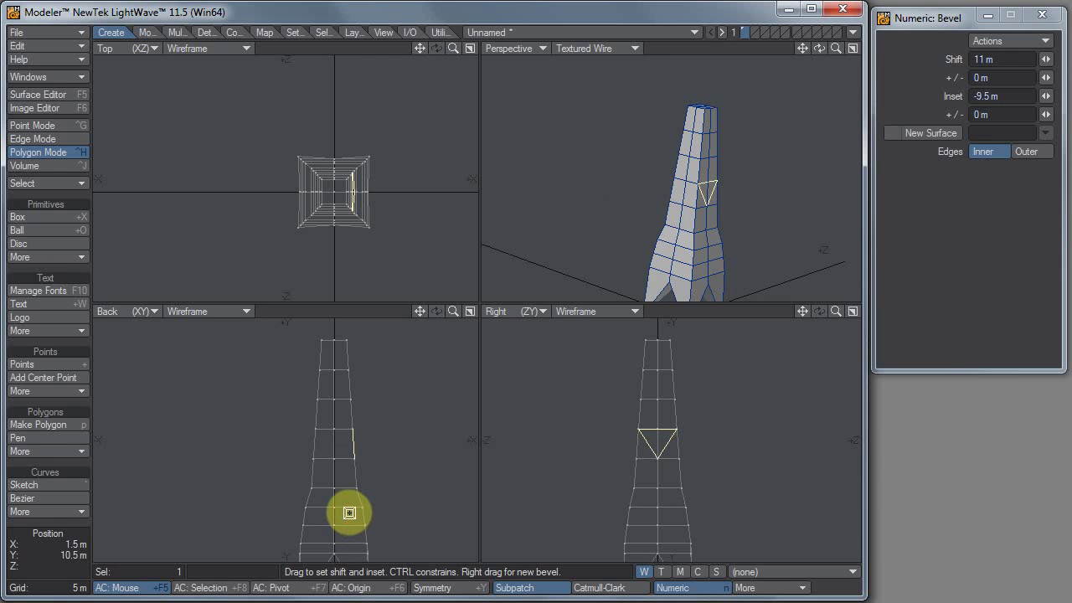
Extrude the triangular polygon outward along X into a short arm, deselect it, and check for duplicate polygons to eliminate.
key(shift+e)
mouse_move(353, 441)
mouse_down()
mouse_move(444, 421)
mouse_move(450, 431)
mouse_move(373, 442)
mouse_up()
key(space)
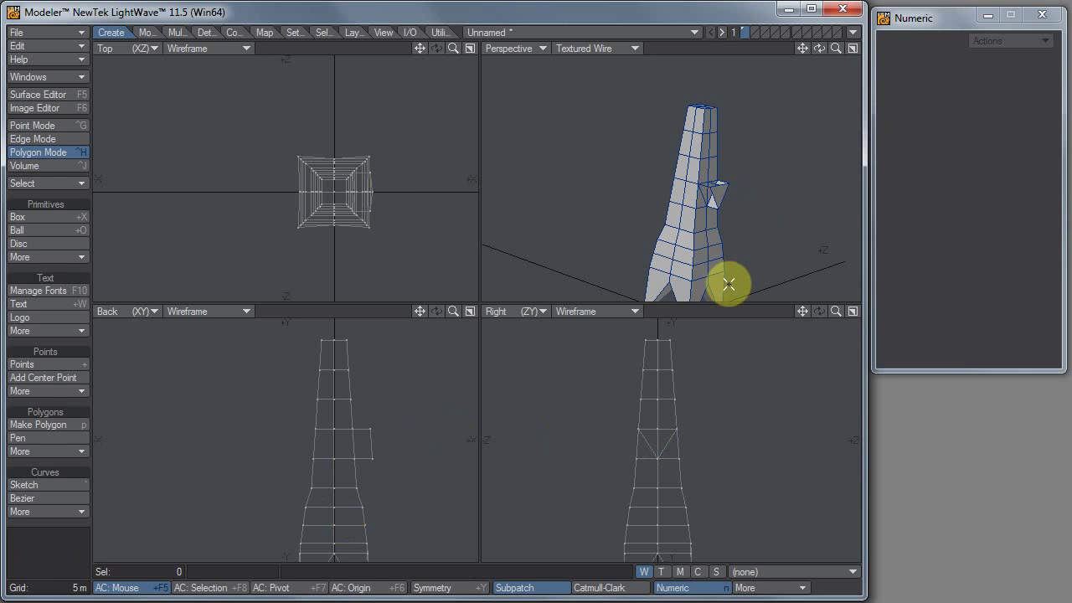
key(m)
click(910, 193)
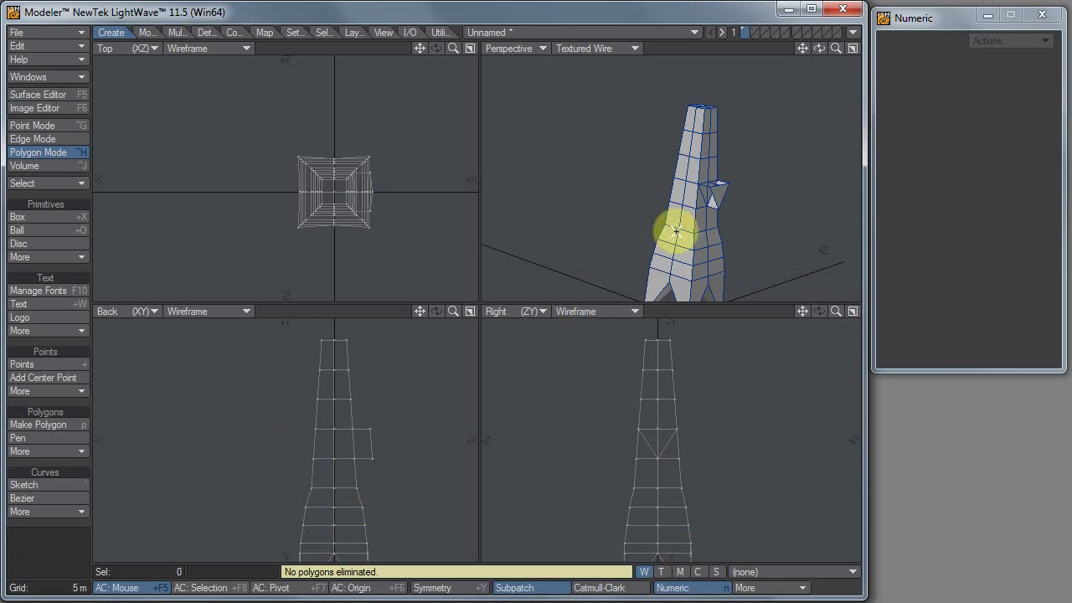
Select the four top and side polygons of the extruded arm and clear the selection.
click(707, 236)
alt+drag(695, 239, 627, 240)
click(727, 170)
click(665, 223)
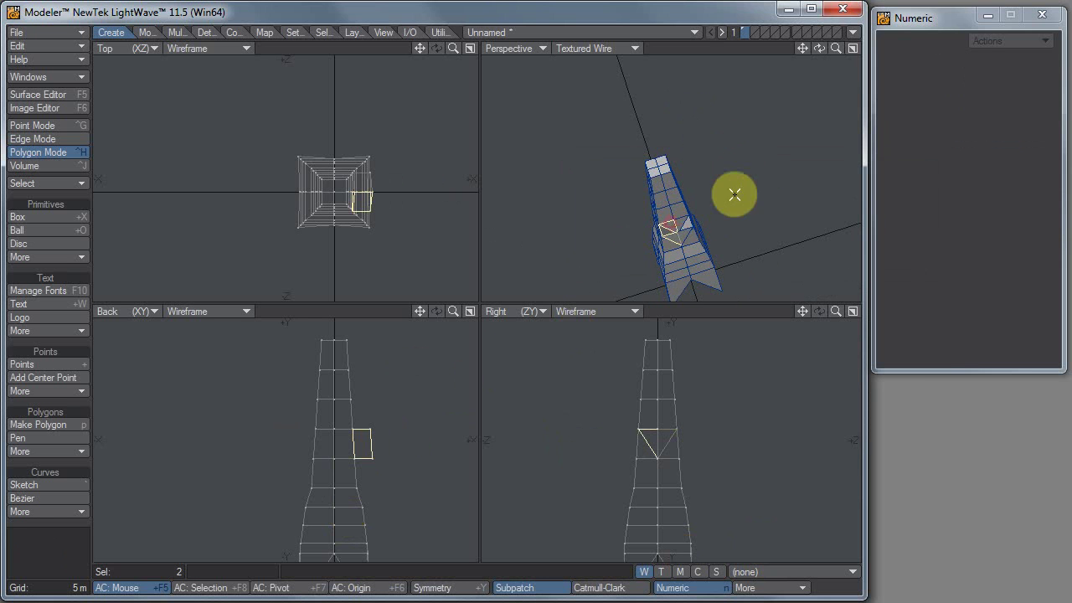
click(687, 225)
alt+drag(735, 206, 582, 181)
alt+drag(617, 220, 759, 140)
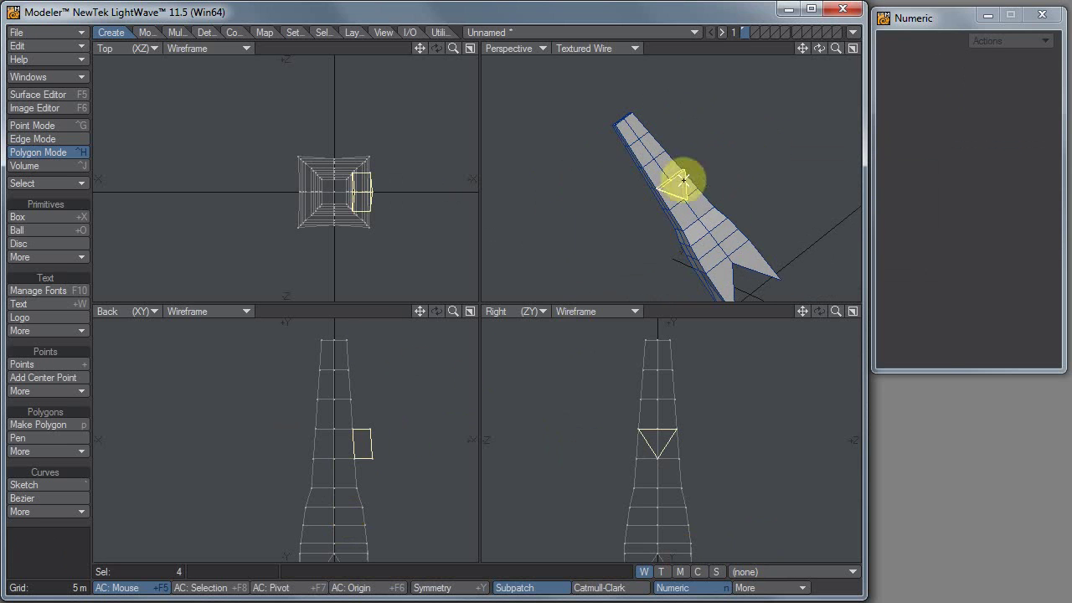
click(46, 525)
Select the arm's triangular end polygon and move it outward along X to about 10.5 m.
mouse_move(381, 408)
right_down()
mouse_move(366, 428)
mouse_move(448, 437)
right_up()
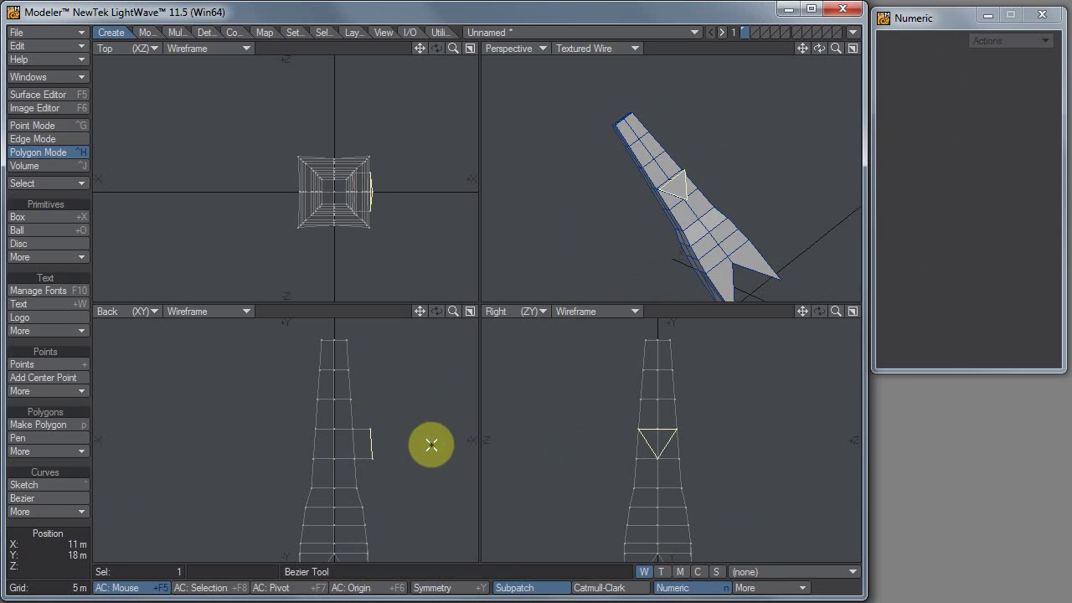
key(t)
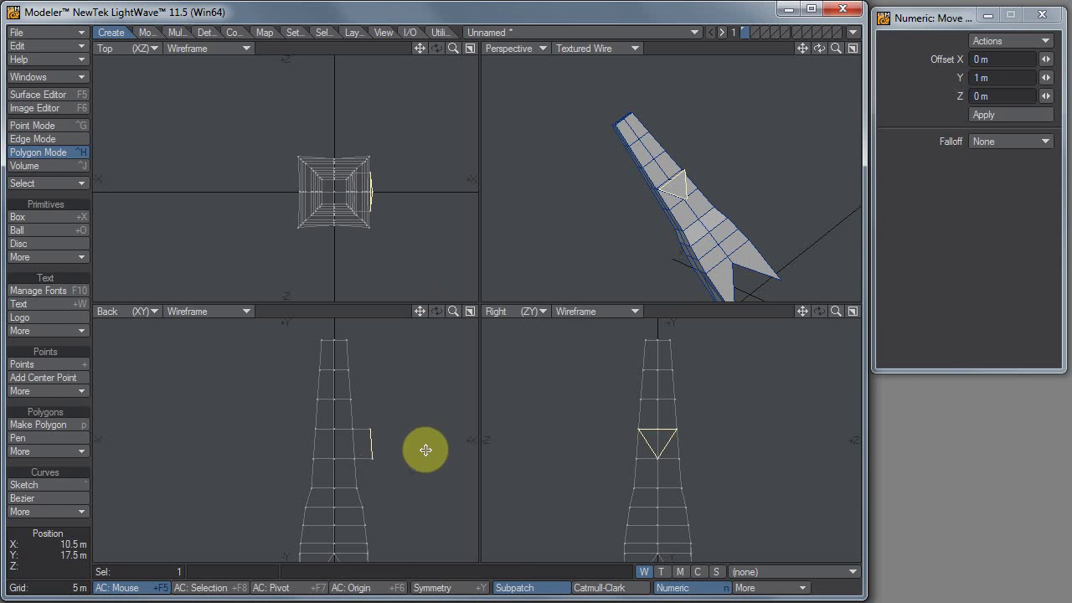
drag(376, 444, 426, 285)
key(space)
With the Drag tool, raise the lower point of the arm's end 500 mm, and shift it a further 500 mm up and 1.5 m inward.
key(ctrl+t)
drag(429, 456, 407, 456)
click(429, 460)
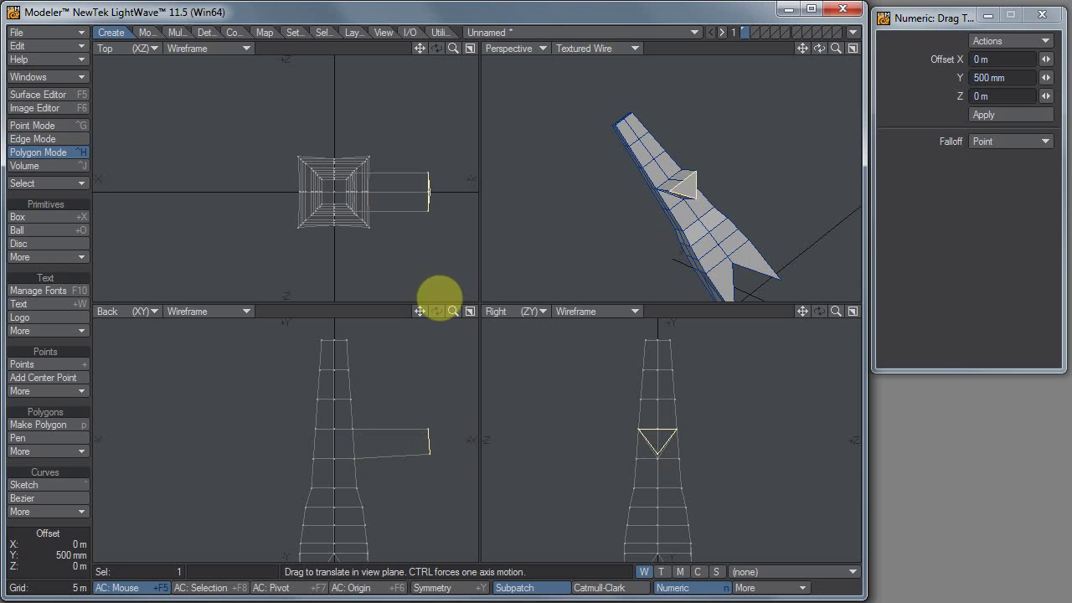
click(429, 452)
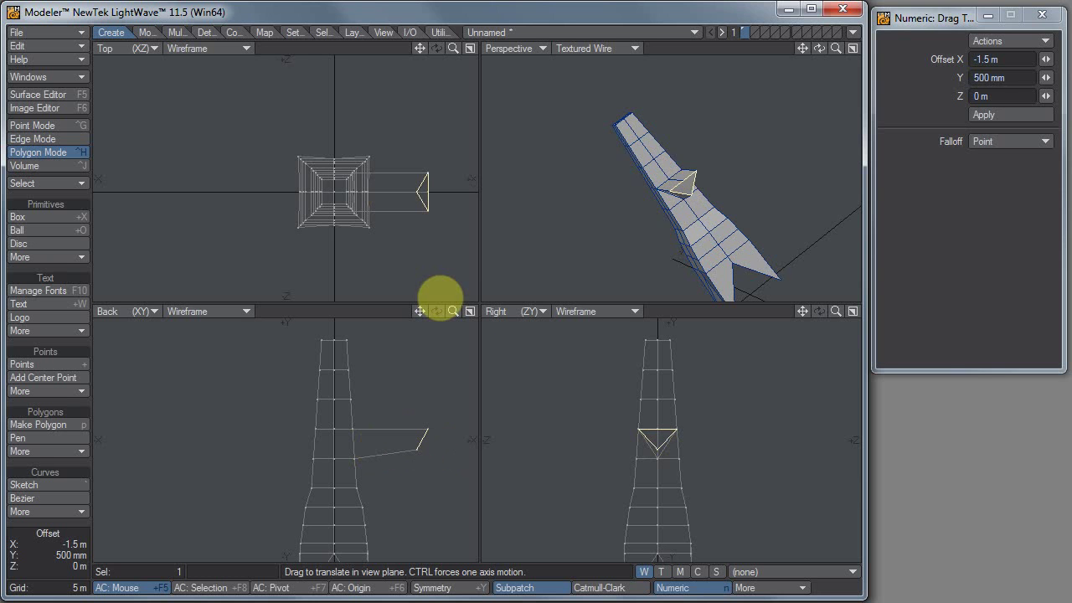
Clear the selection and slice the arm crosswise with three Edit Edges cuts, dividing it into four segments along its length.
click(426, 285)
key(space)
mouse_move(434, 420)
right_down()
mouse_move(728, 377)
mouse_move(569, 419)
right_up()
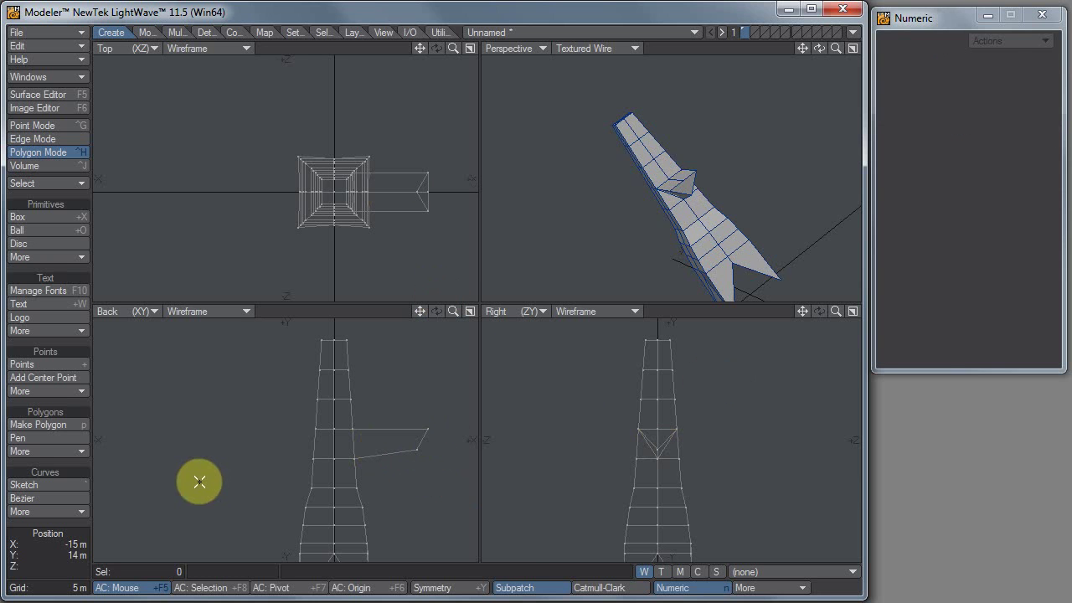
click(148, 33)
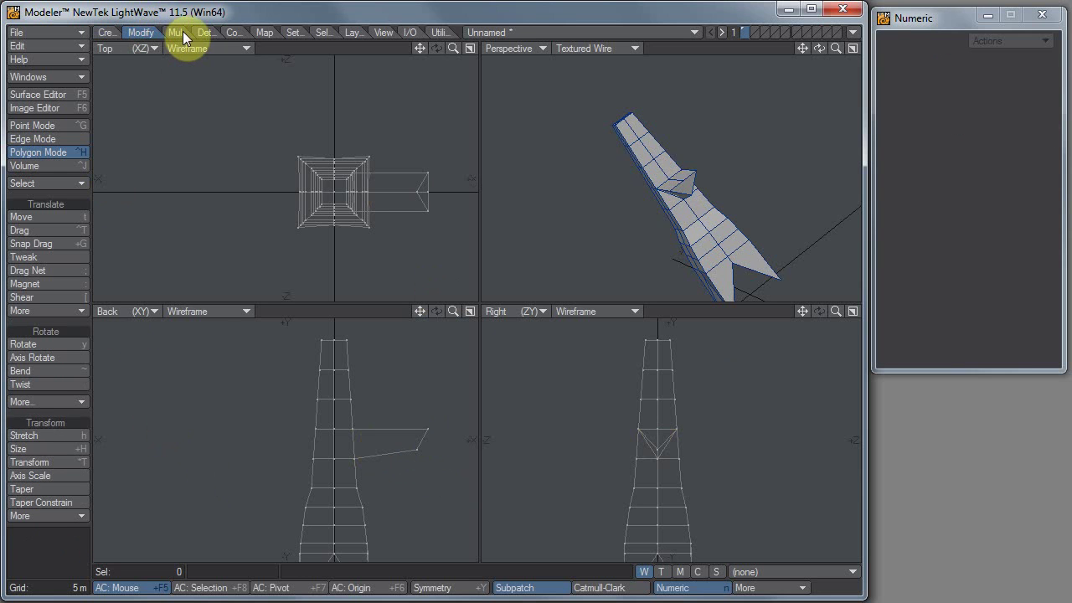
click(182, 32)
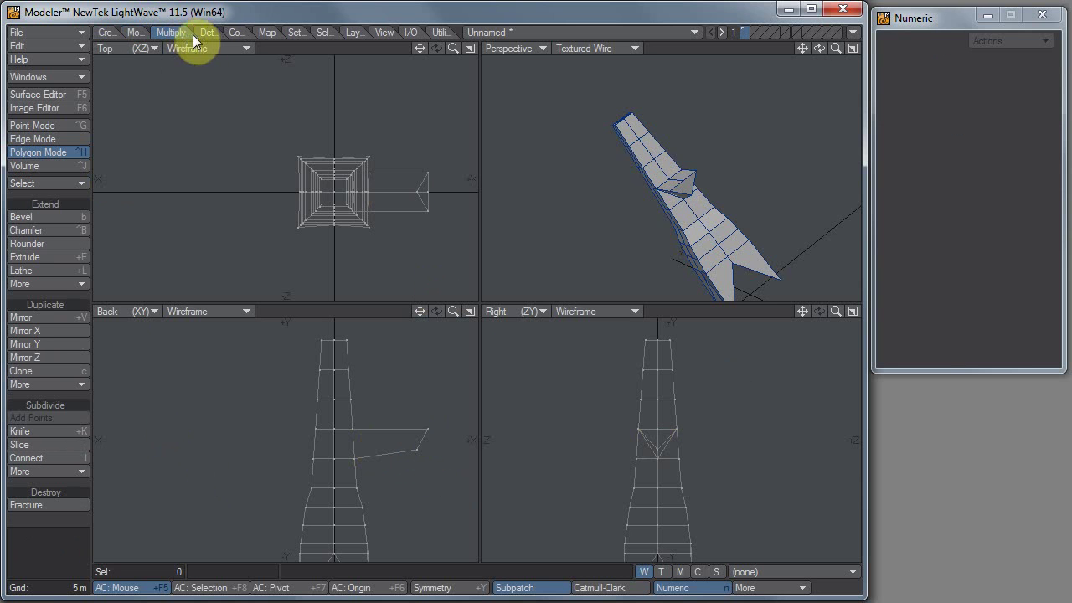
click(210, 33)
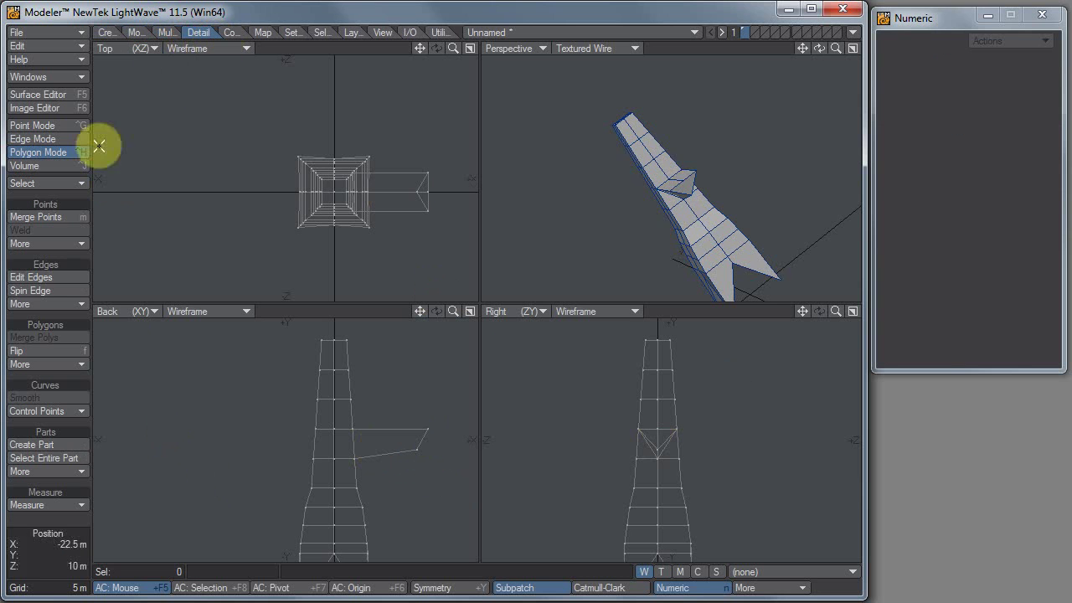
click(30, 277)
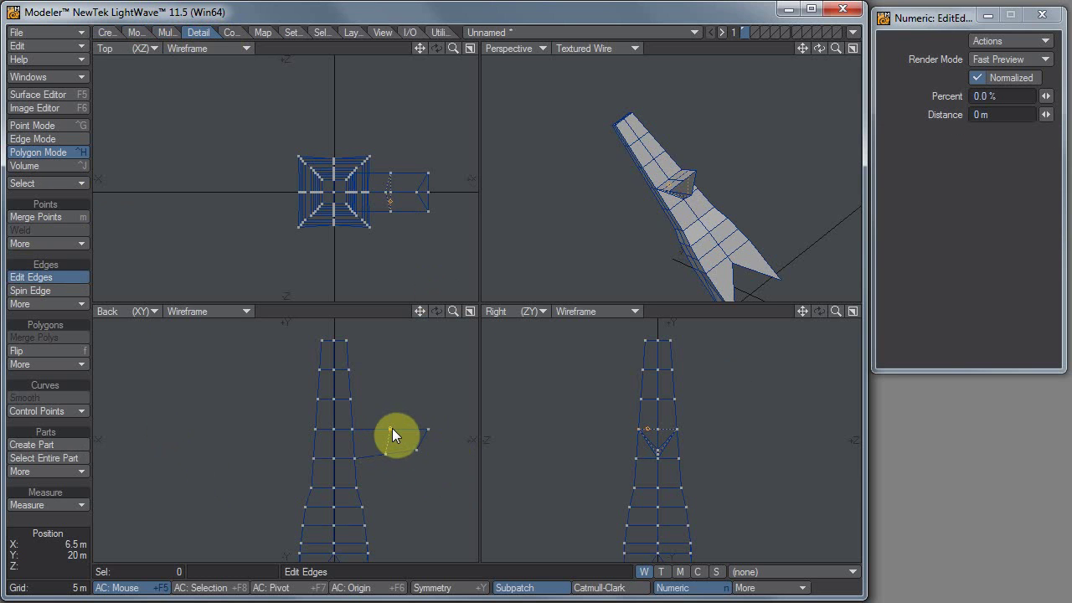
drag(392, 429, 489, 439)
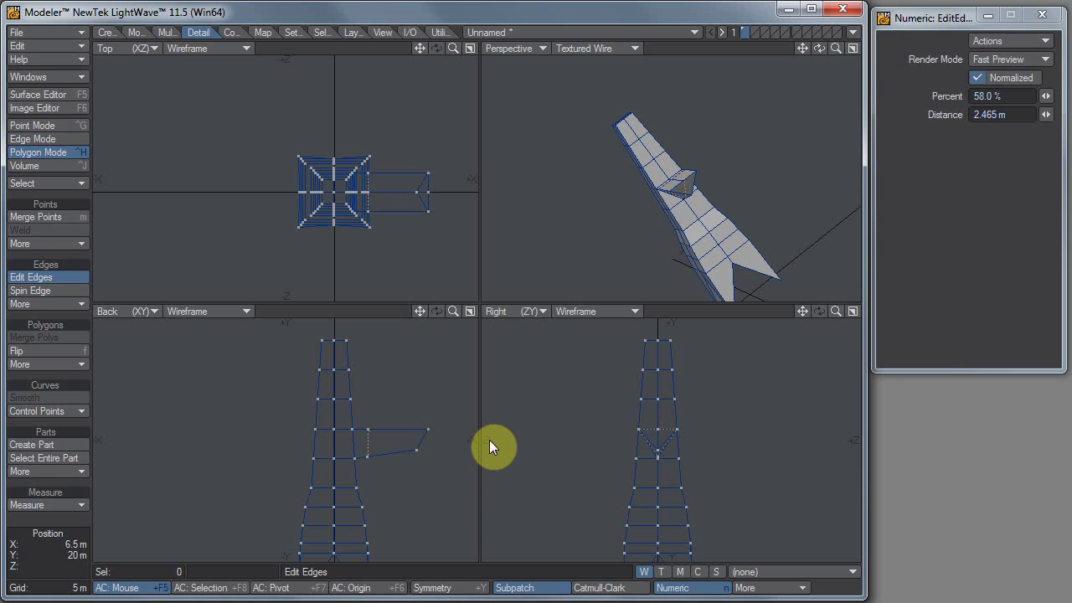
click(394, 432)
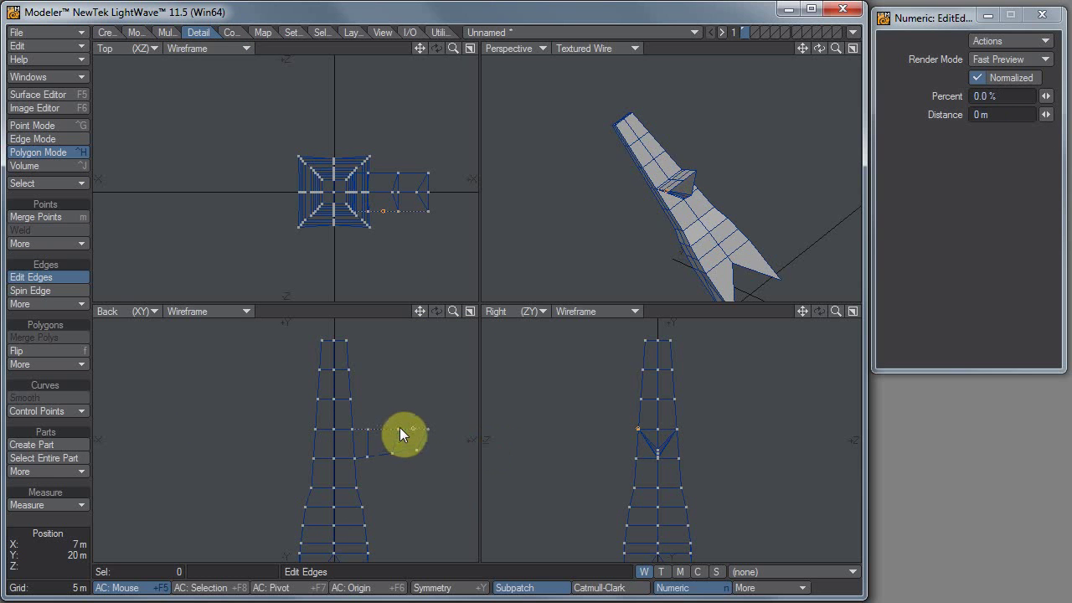
drag(398, 438, 359, 442)
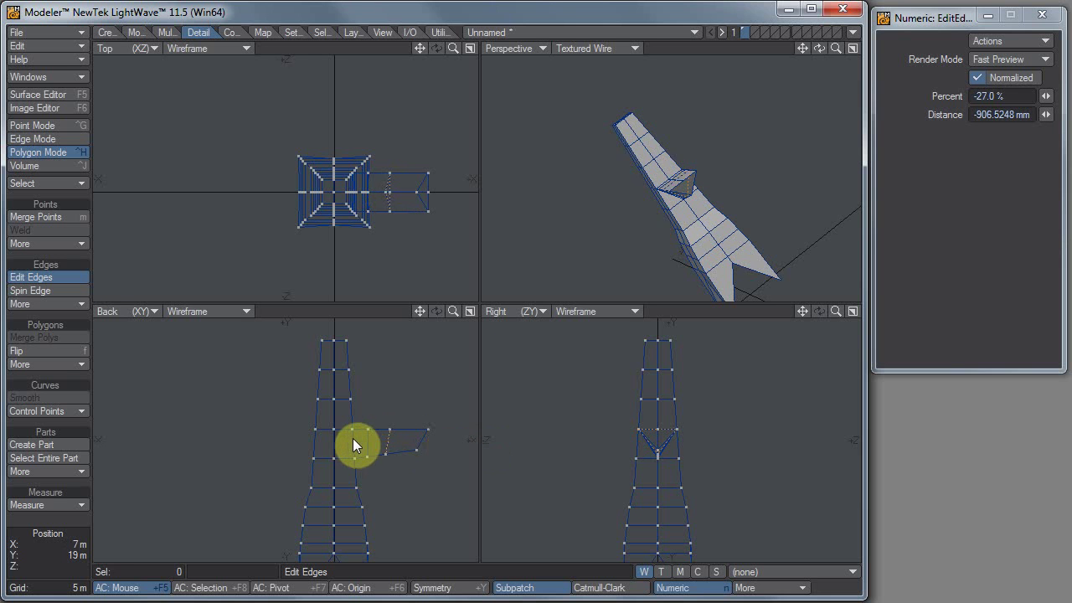
click(405, 428)
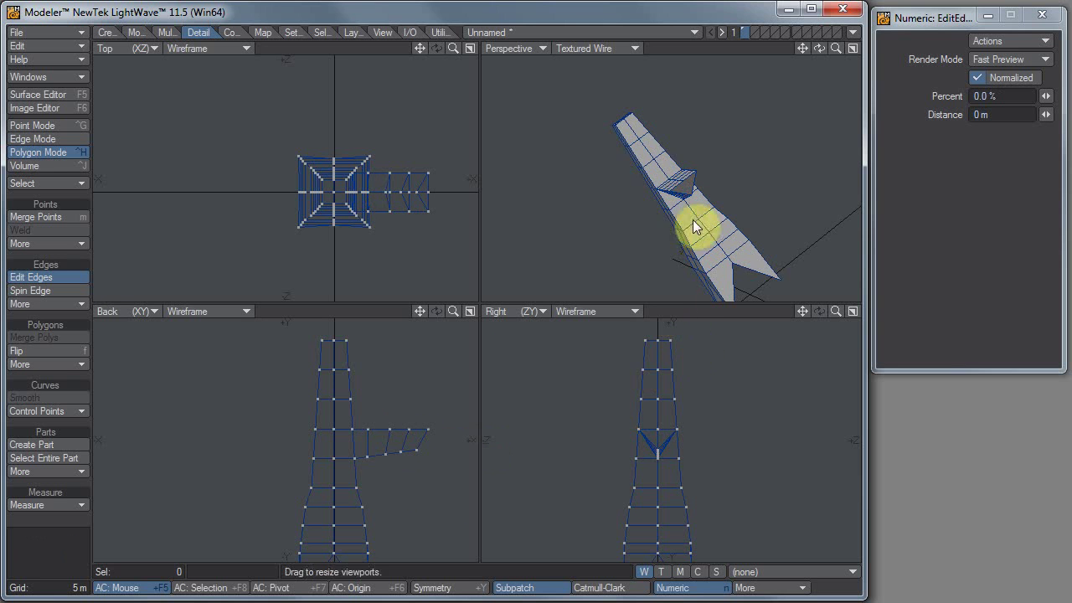
Remove the lengthwise centre edge from the arm's top faces with Edit Edges and leave the tool.
alt+drag(726, 135, 714, 225)
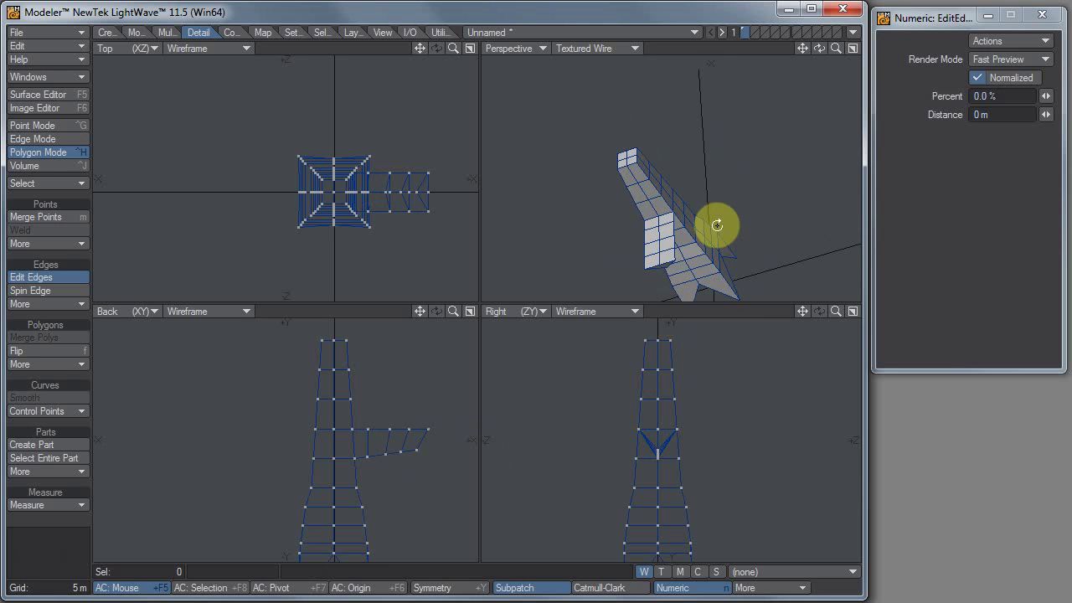
click(659, 234)
click(660, 235)
click(660, 252)
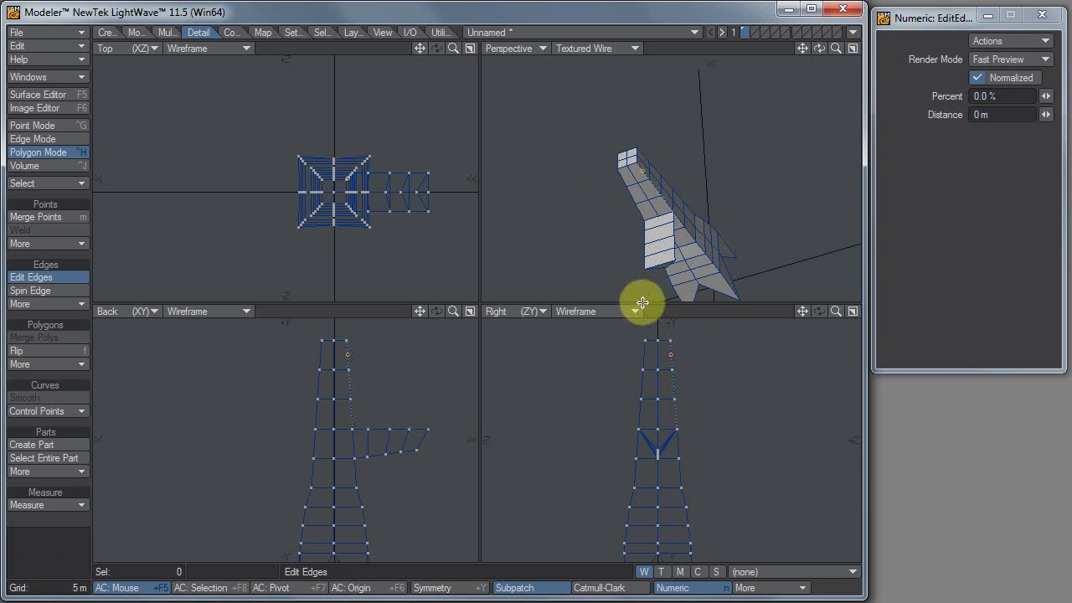
alt+drag(648, 260, 710, 227)
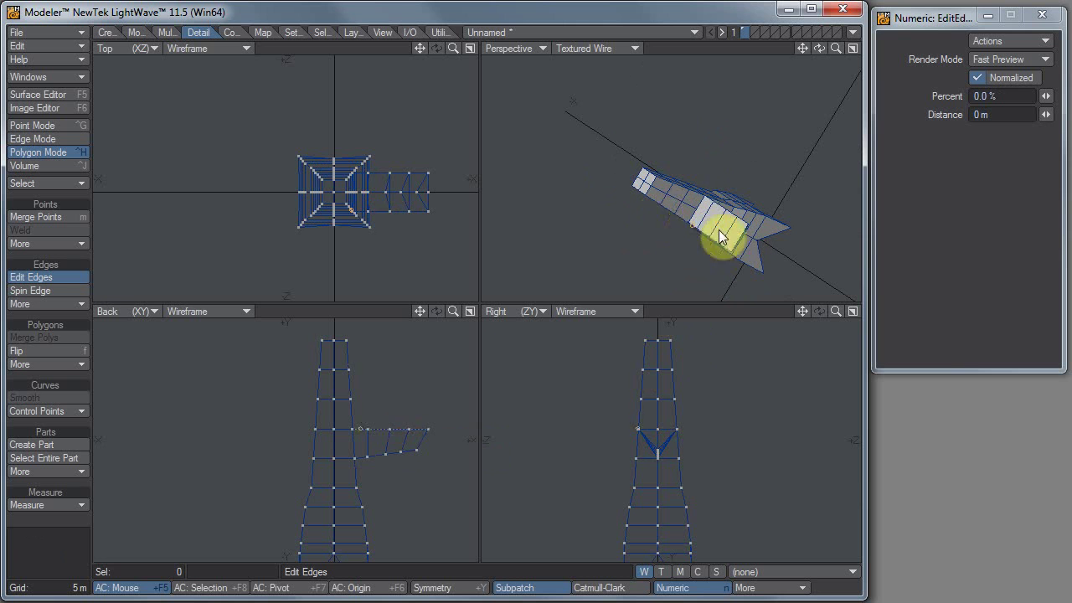
mouse_move(640, 222)
alt+mouse_down()
mouse_move(703, 148)
mouse_move(756, 115)
mouse_move(709, 196)
mouse_move(733, 161)
mouse_move(641, 204)
alt+mouse_up()
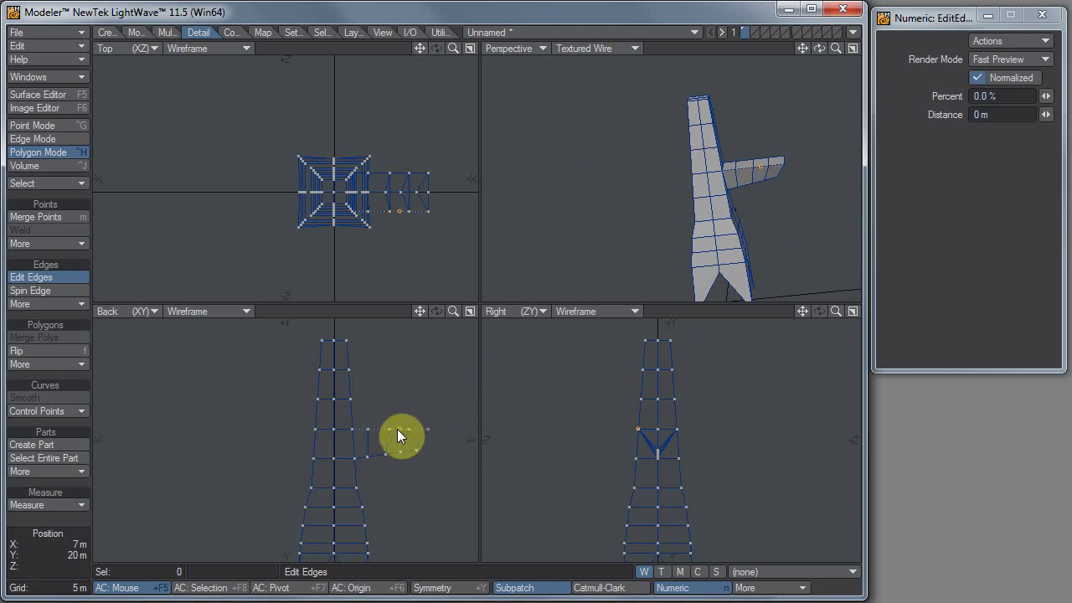
alt+drag(790, 180, 654, 136)
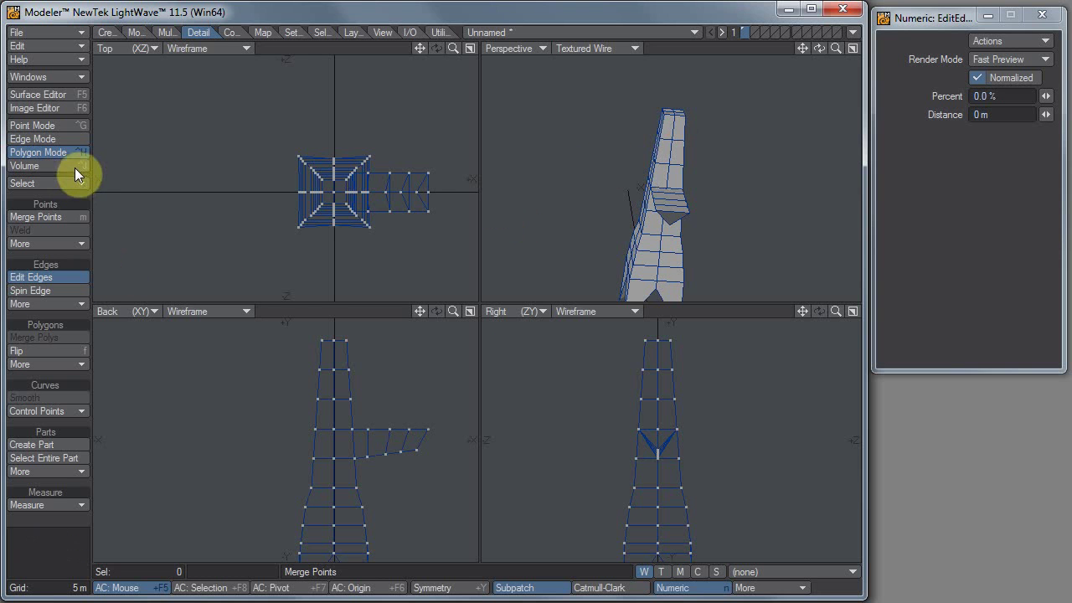
key(space)
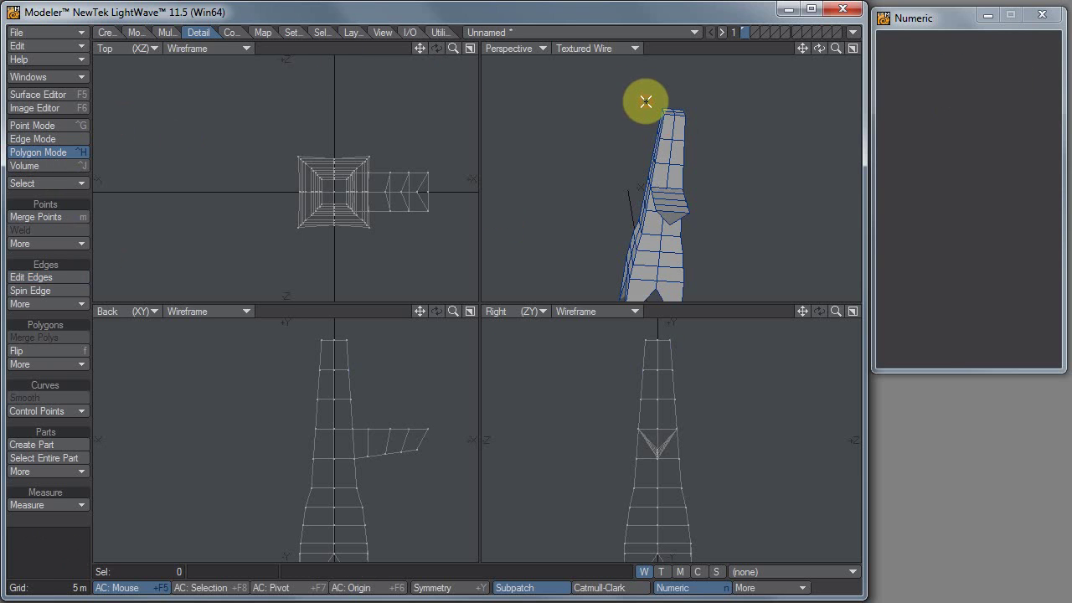
Make a triangular polygon from the tower top's two corner points on the arm side and the middle point one segment below, and select it.
key(ctrl+g)
key(a)
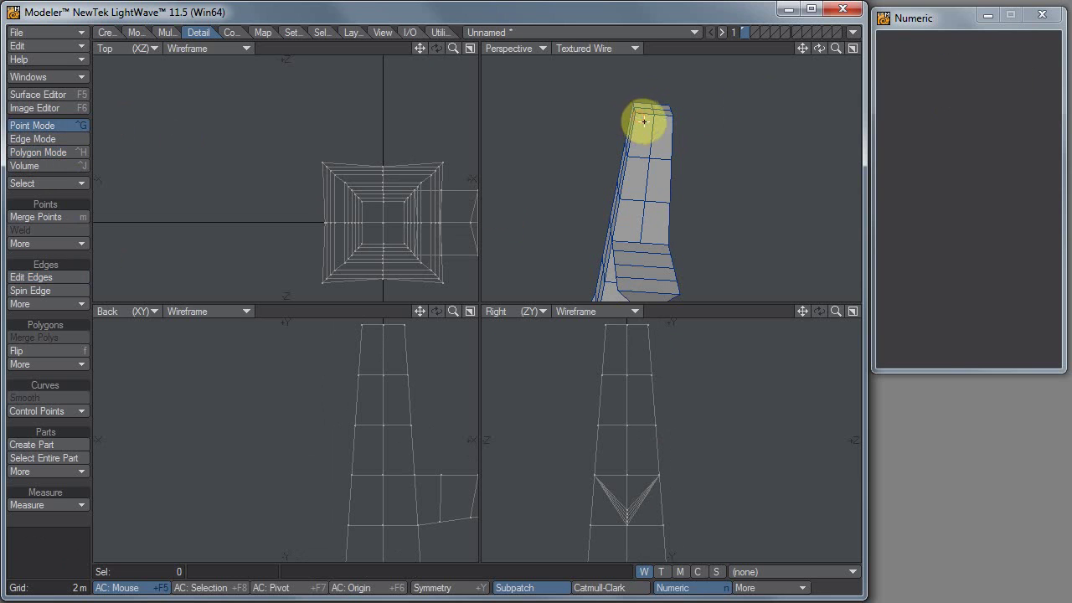
click(634, 112)
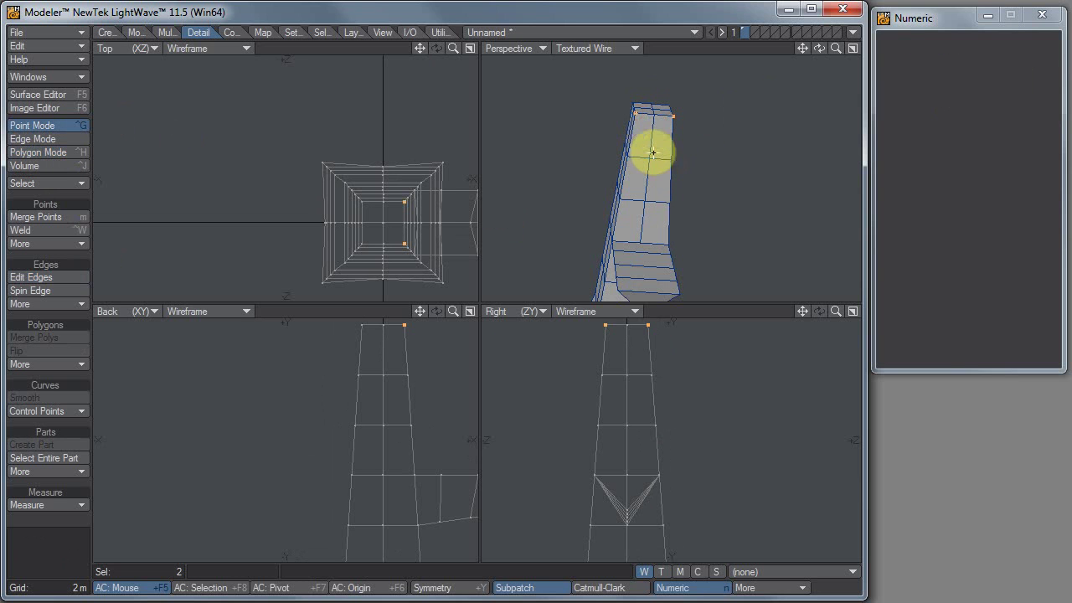
key(ctrl+w)
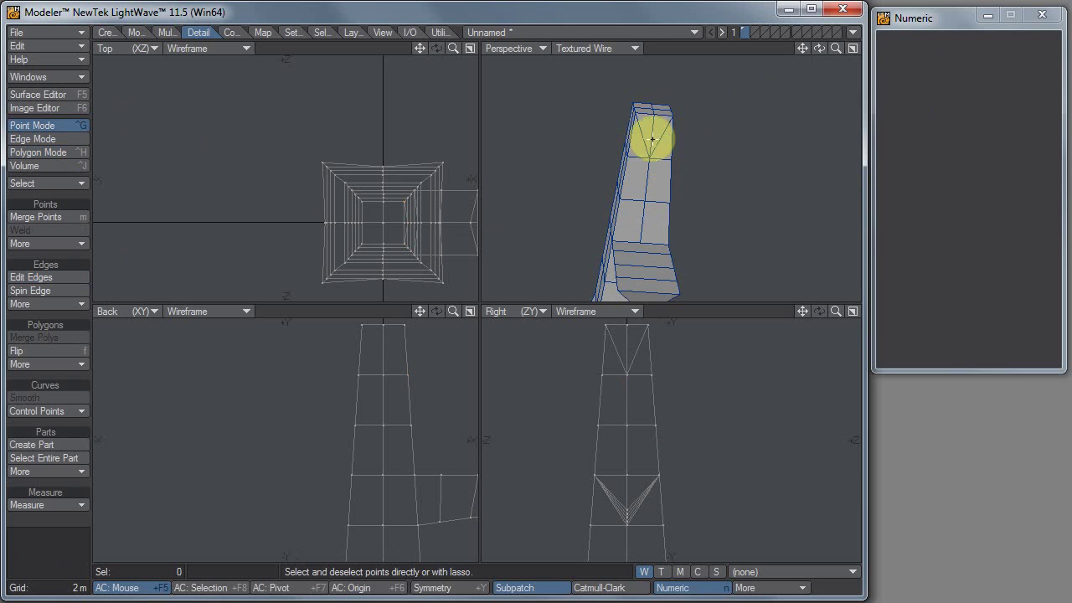
key(space)
key(space)
click(653, 127)
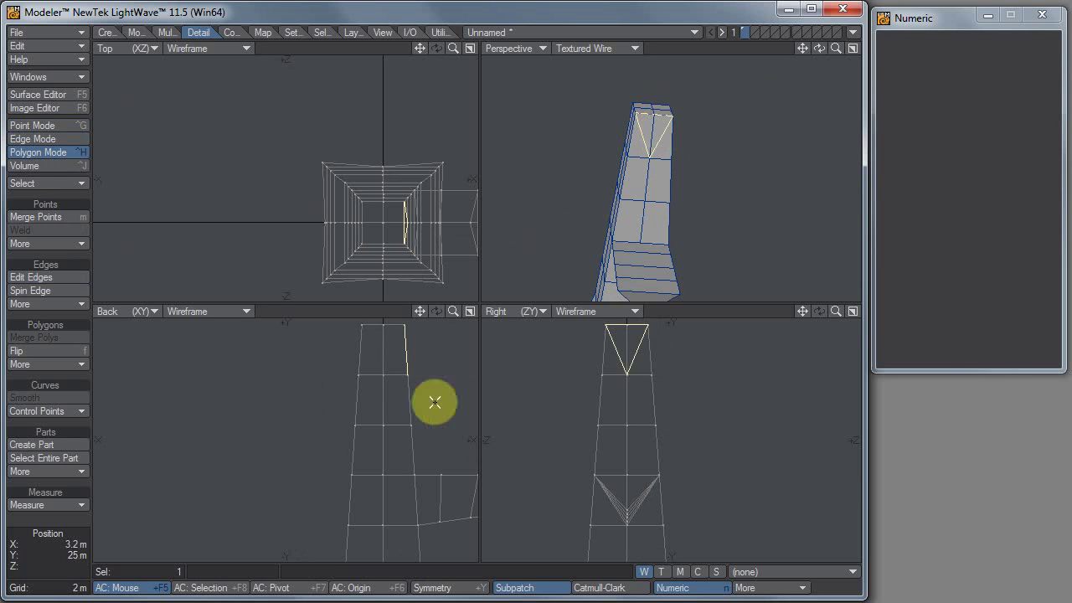
Extrude the triangular polygon into an upper arm, moving its end 8.8 m outward along X.
alt+drag(437, 395, 323, 434)
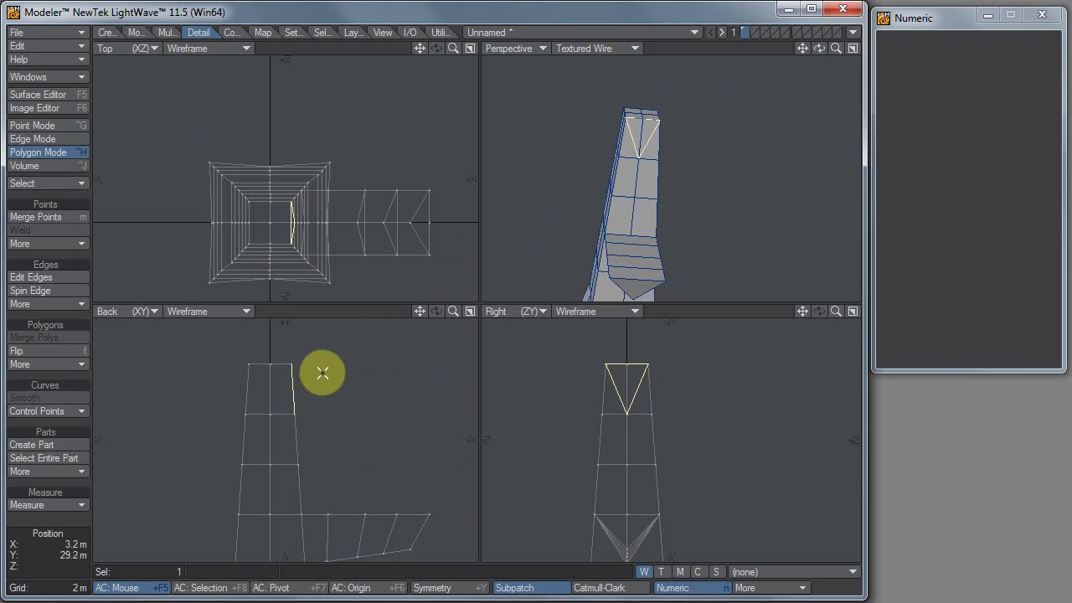
key(t)
click(344, 224)
drag(344, 224, 476, 226)
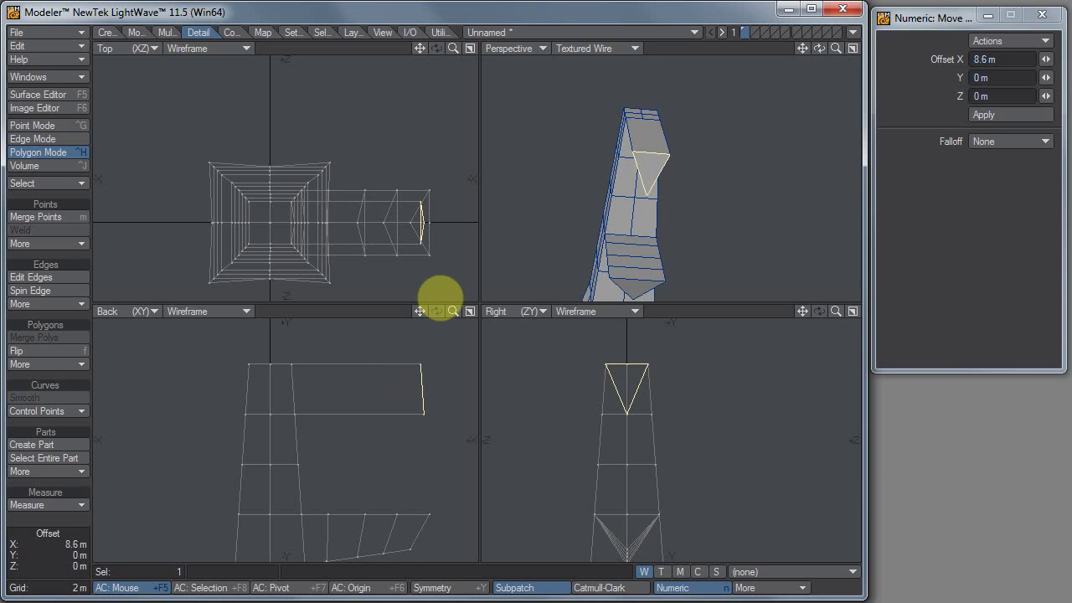
drag(438, 294, 442, 293)
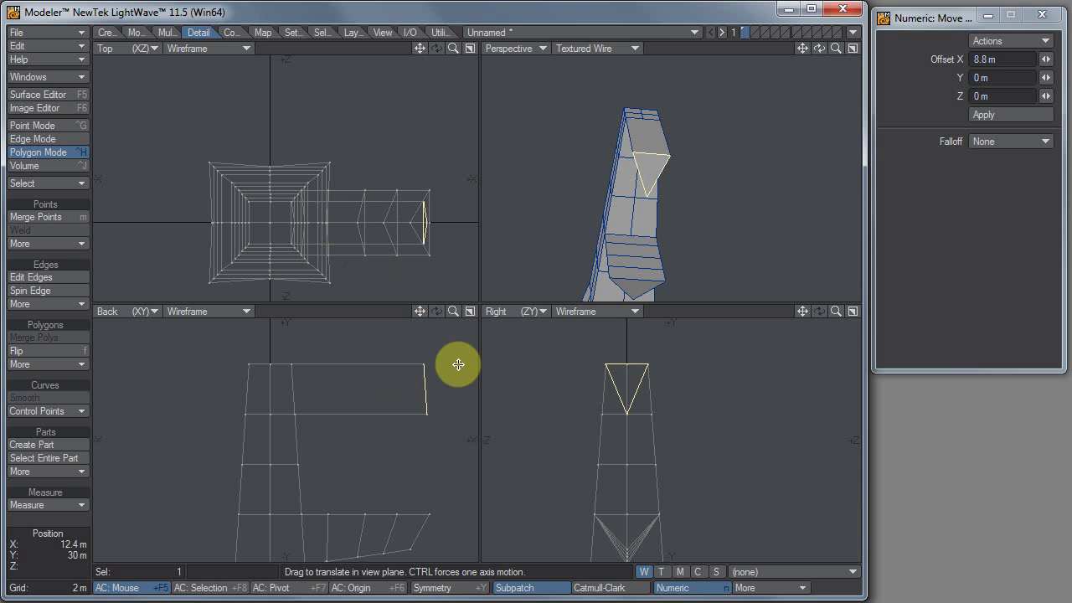
With the Drag tool, shift the lower point of the upper arm's end 1 m inward along X, and clear the selection.
key(ctrl+t)
drag(427, 414, 424, 414)
drag(439, 295, 437, 298)
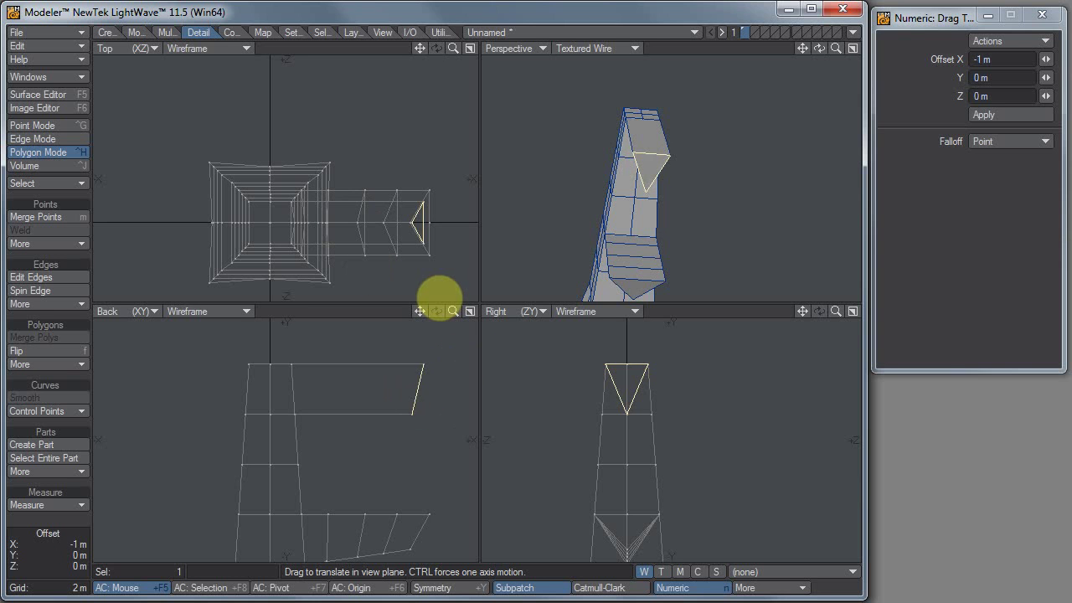
key(space)
click(419, 388)
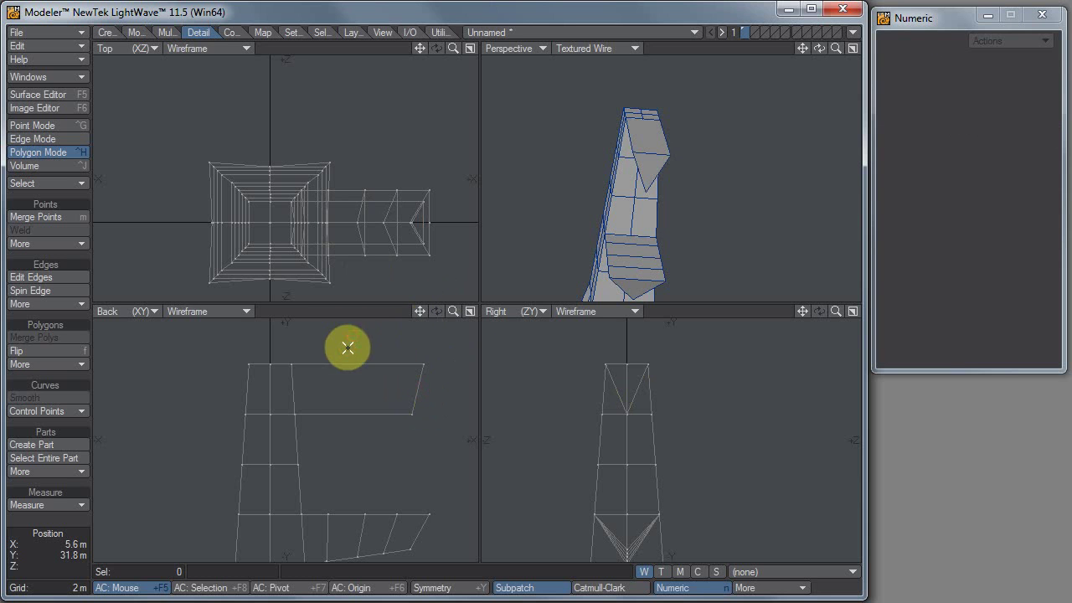
Select the upper arm's three long polygons, slice them into four segments with three Edit Edges cuts, and clear the selection.
click(343, 363)
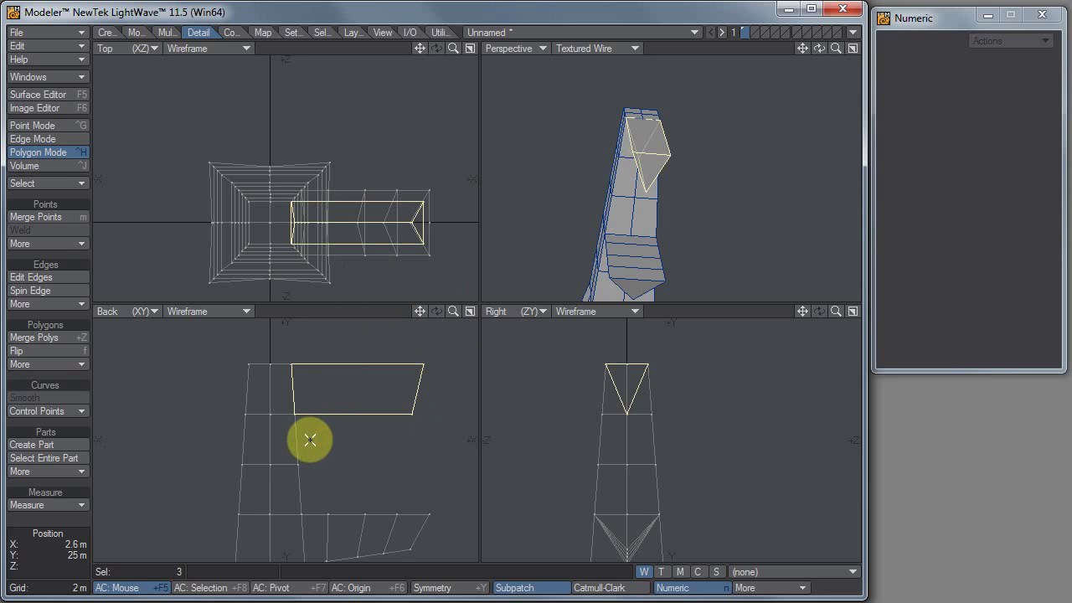
click(166, 32)
click(196, 30)
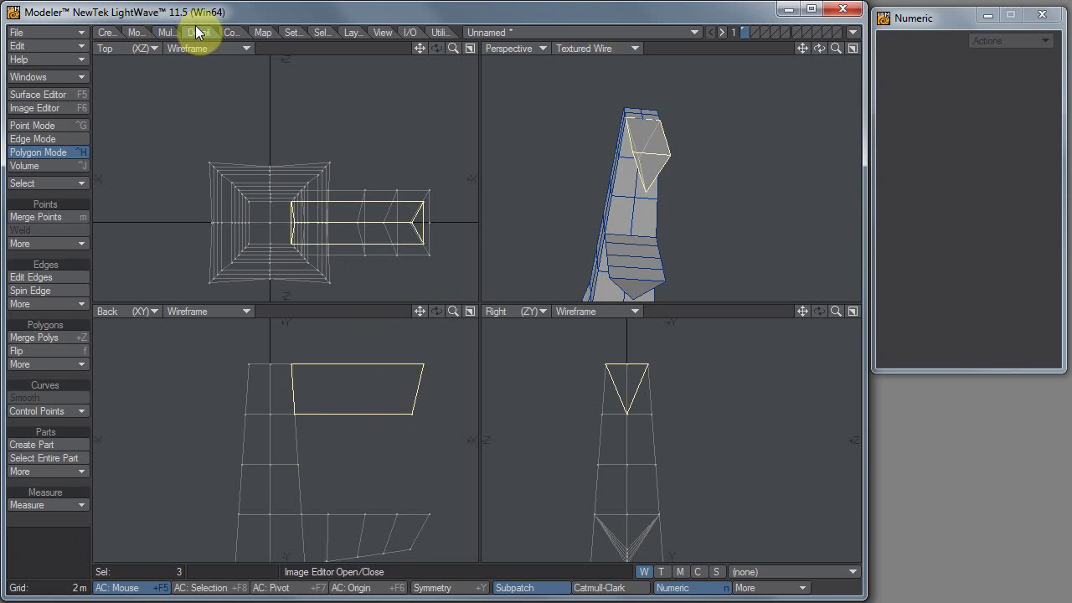
click(60, 278)
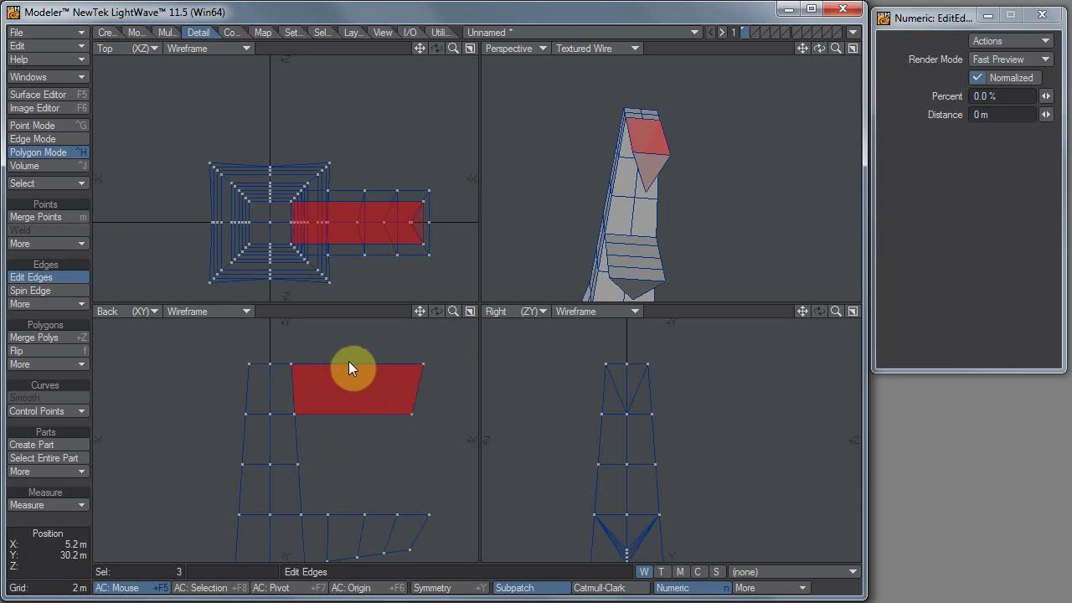
drag(355, 368, 392, 364)
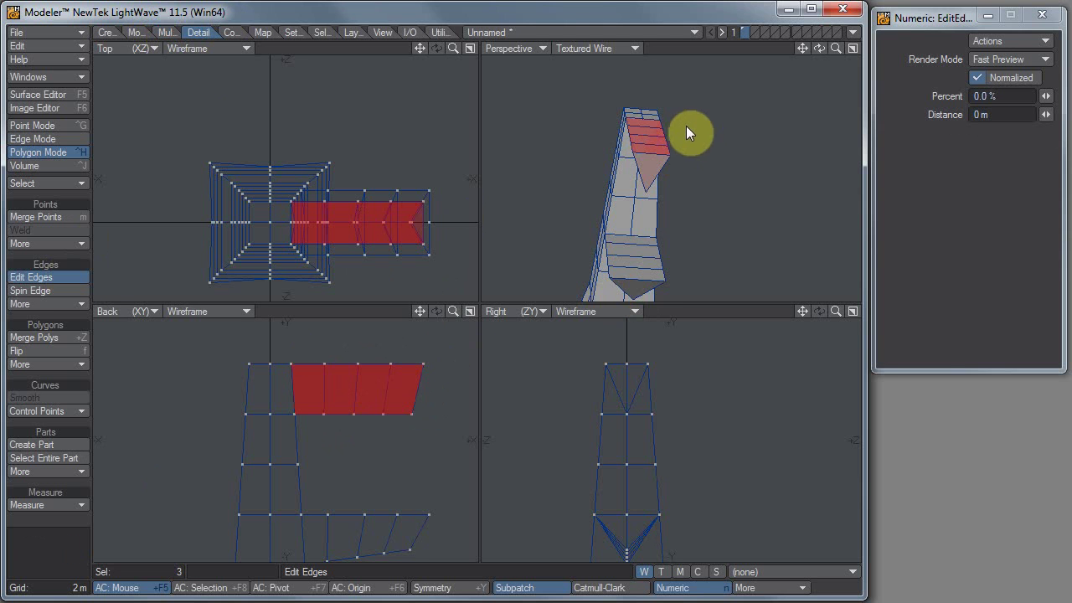
alt+drag(696, 134, 704, 192)
key(space)
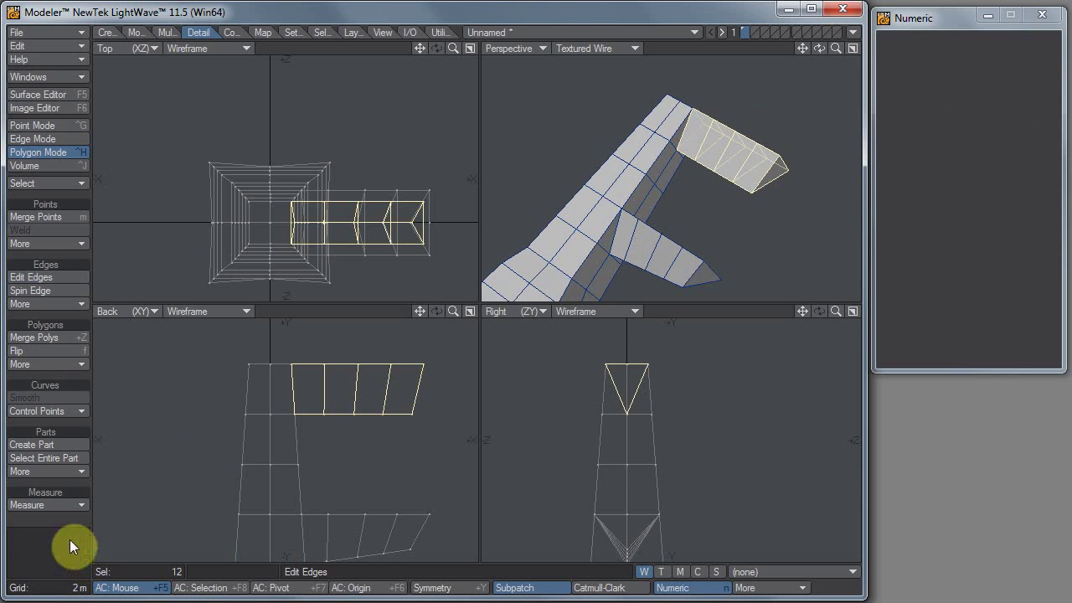
click(39, 525)
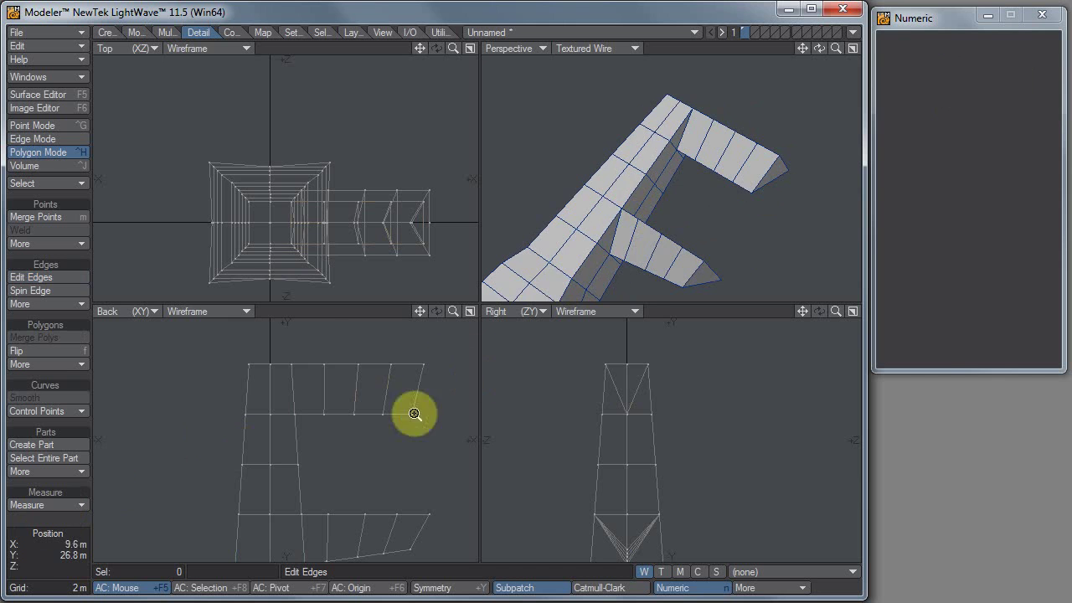
Select the polygons of both arms, mirror them across the X axis at 0 m with Merge Points on, and clear the selection.
scroll(349, 427, down, 4)
key(space)
key(space)
key(space)
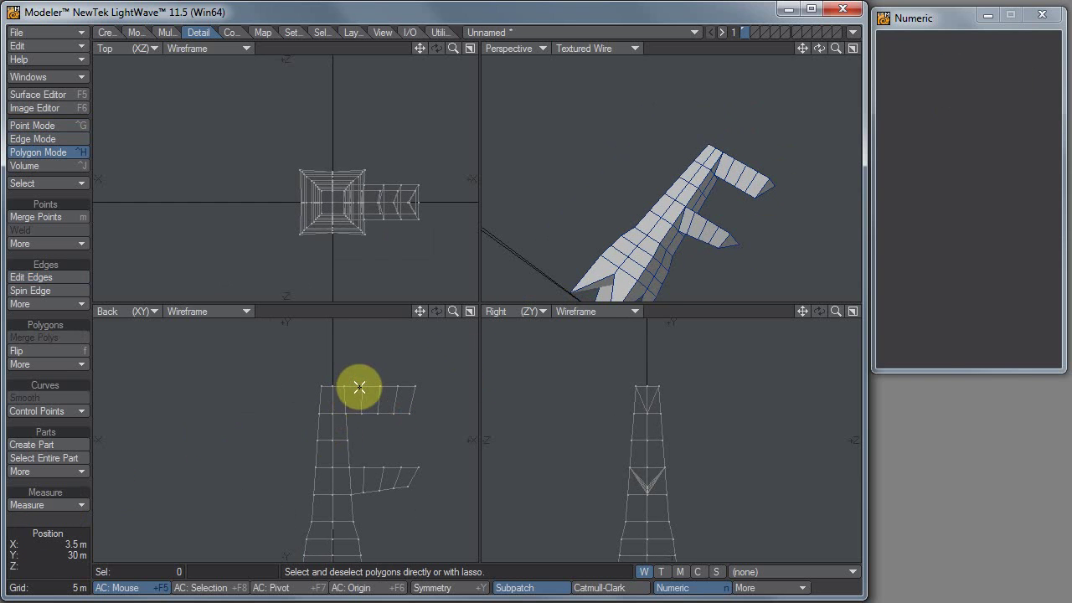
mouse_move(361, 386)
mouse_down()
mouse_move(417, 382)
mouse_move(408, 470)
mouse_move(355, 483)
mouse_move(433, 469)
mouse_up()
key(shift+v)
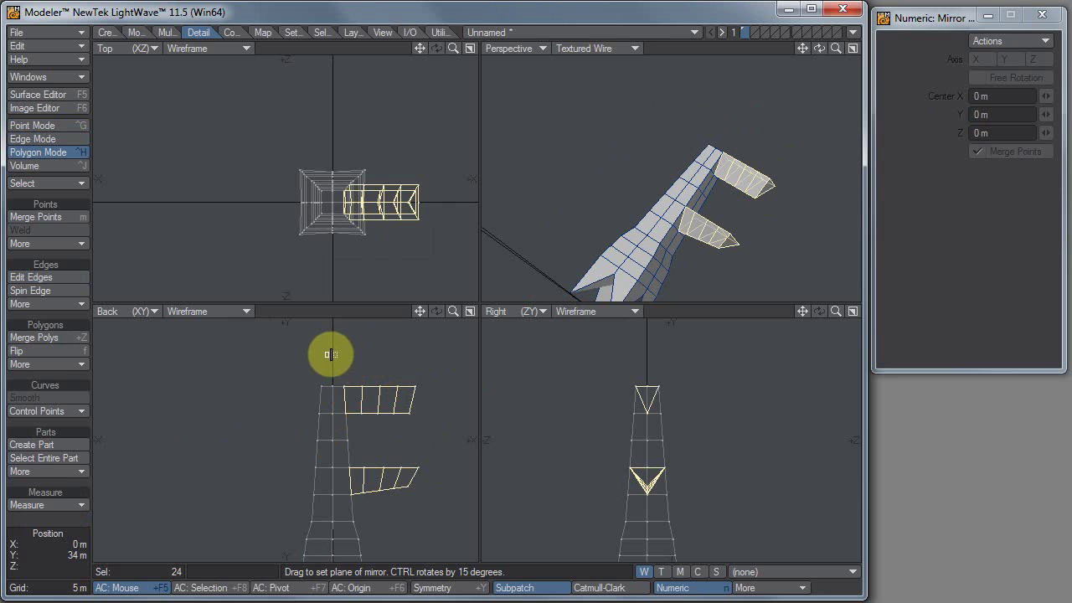
click(331, 354)
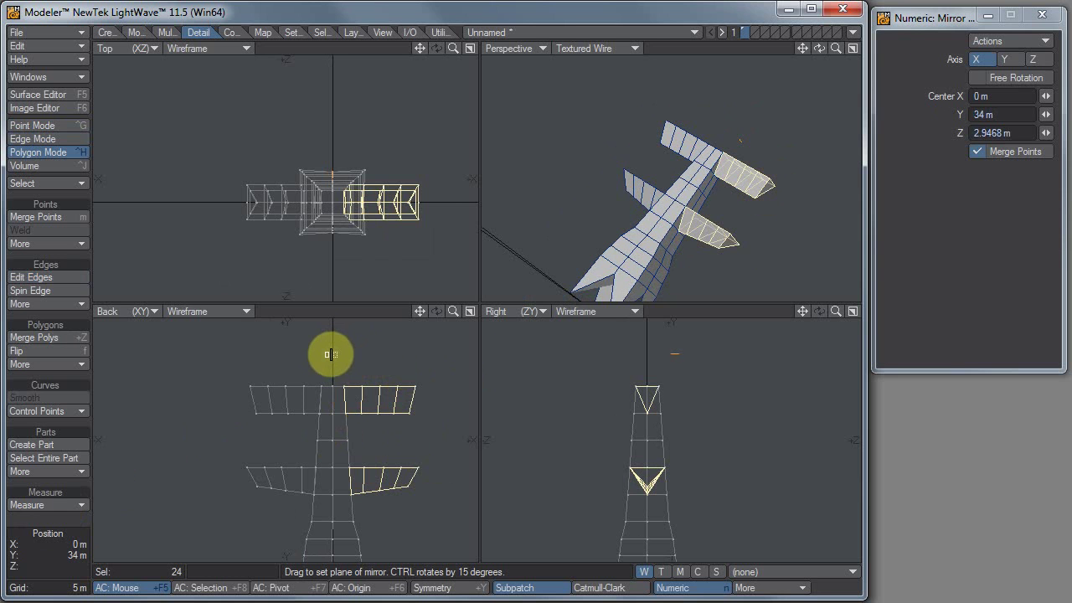
key(space)
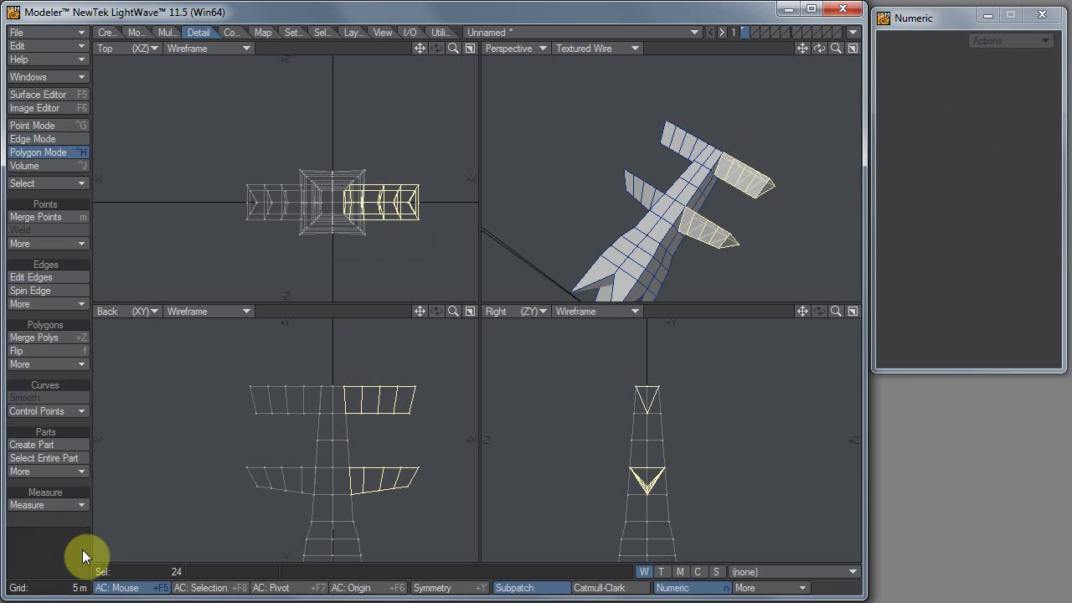
click(70, 517)
ctrl+alt+drag(423, 428, 426, 404)
alt+drag(385, 452, 349, 416)
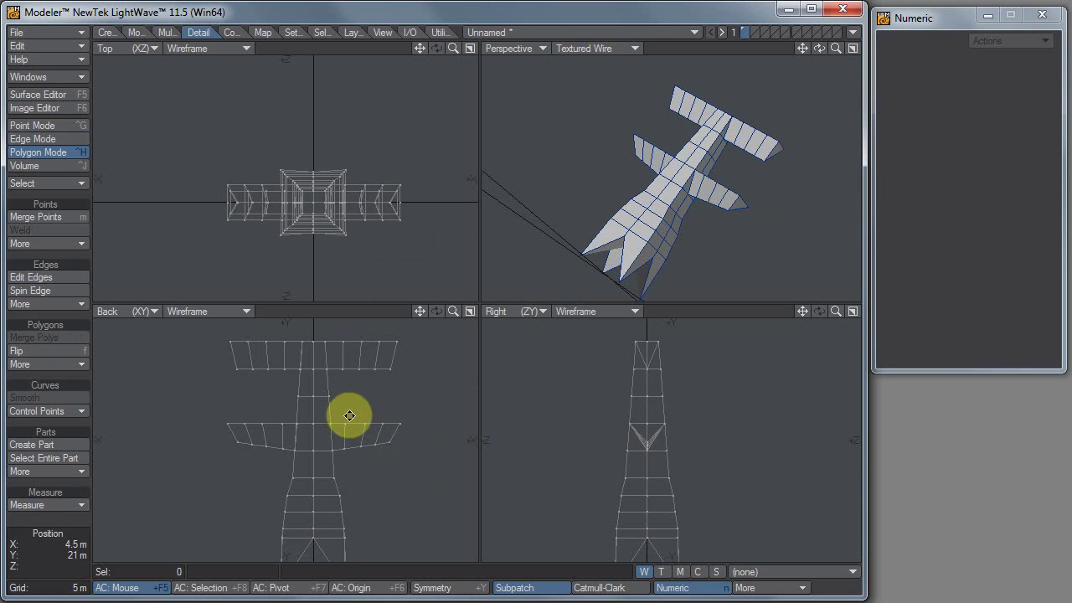
Triangulate the whole tower with Triple, and delete the central triangles between the lower arms on the body's front and back faces.
key(shift+t)
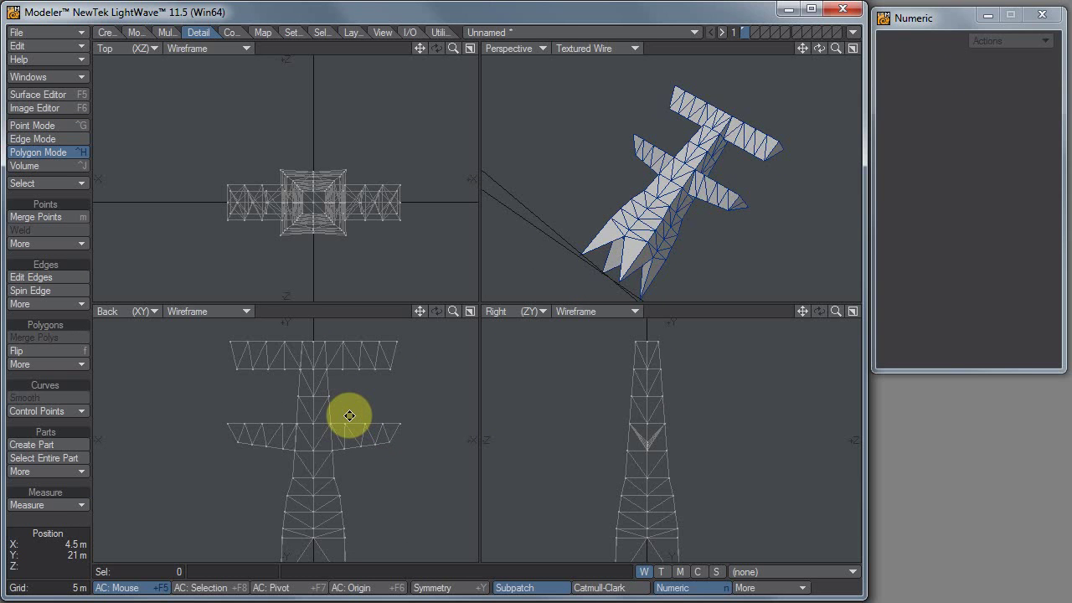
click(681, 171)
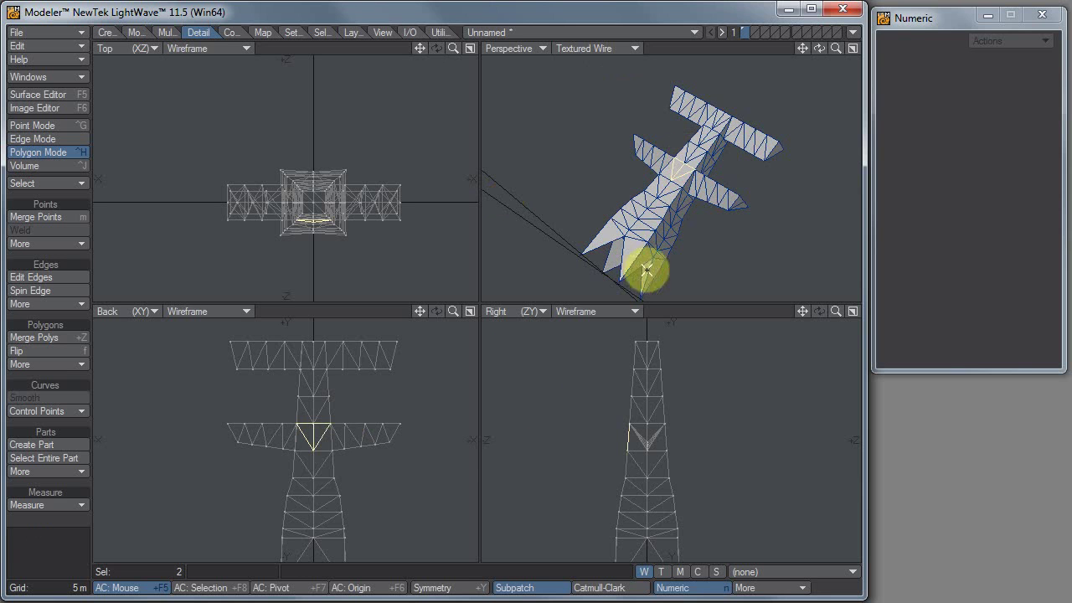
click(314, 431)
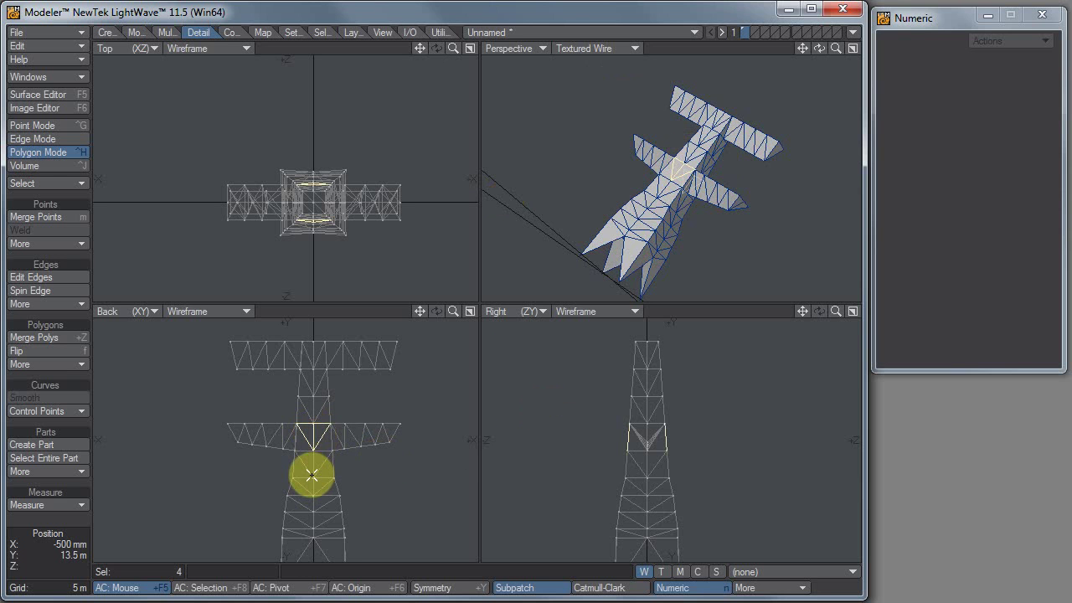
key(/)
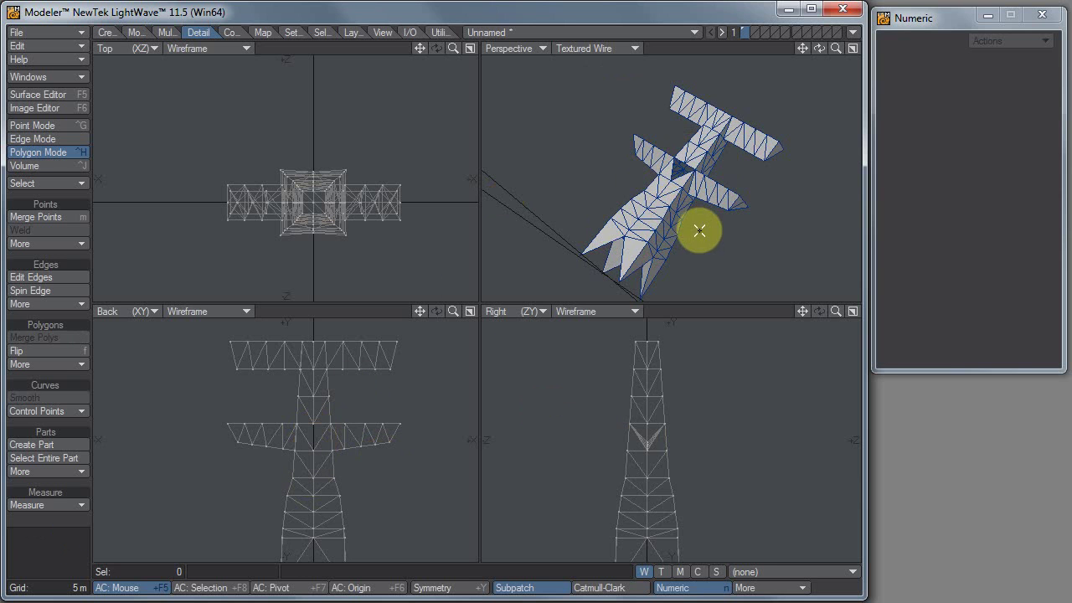
Try deleting the central triangles at two levels below the lower arms on the body's side faces.
alt+drag(706, 218, 667, 202)
click(651, 224)
click(647, 503)
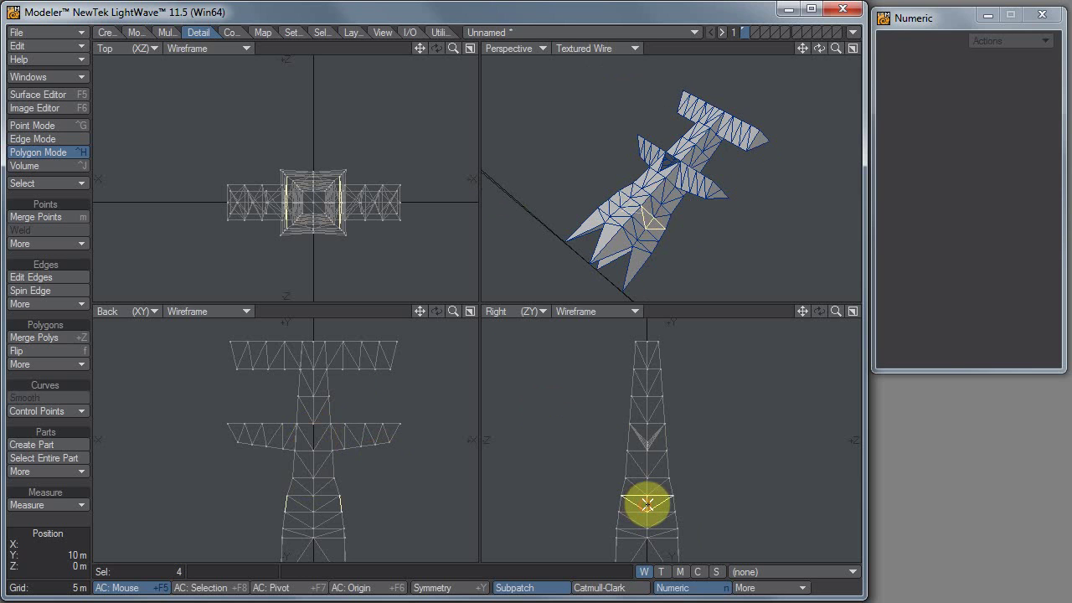
click(647, 460)
key(Delete)
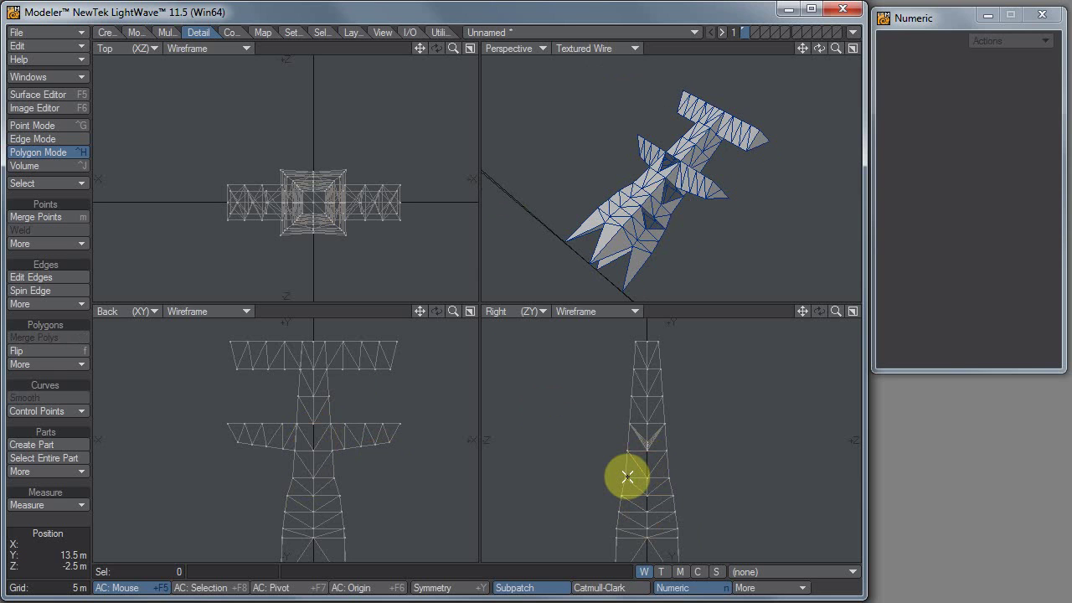
Delete the central triangles at two adjoining levels of the lower body and one level between the arms on both side faces.
click(711, 141)
key(slash)
mouse_move(690, 206)
mouse_down()
mouse_move(677, 187)
mouse_move(651, 206)
mouse_move(694, 238)
mouse_up()
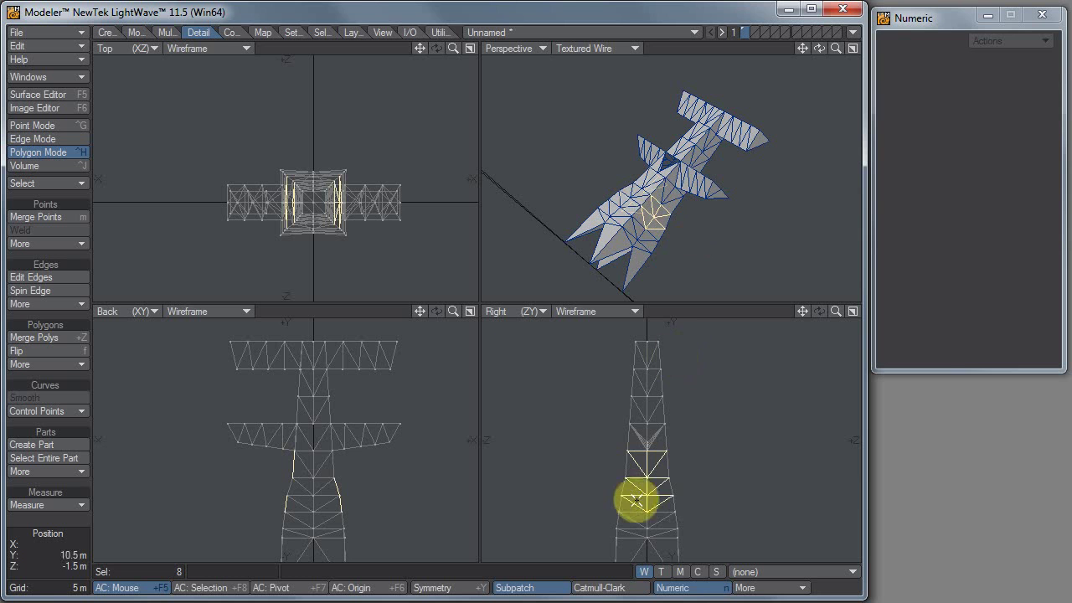
mouse_move(645, 462)
mouse_down()
mouse_move(641, 402)
mouse_move(676, 398)
mouse_up()
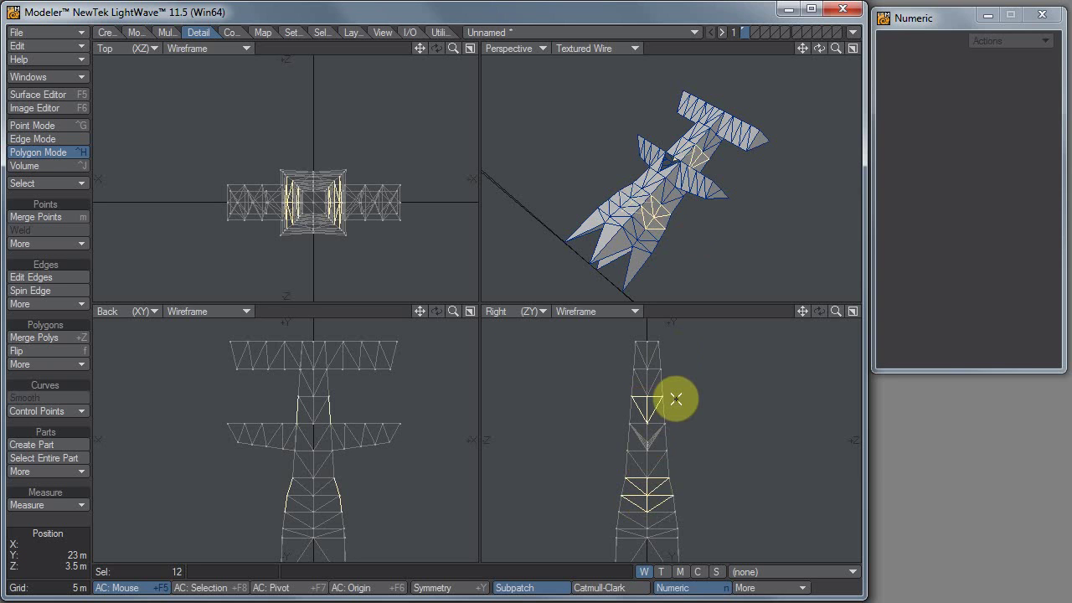
click(675, 399)
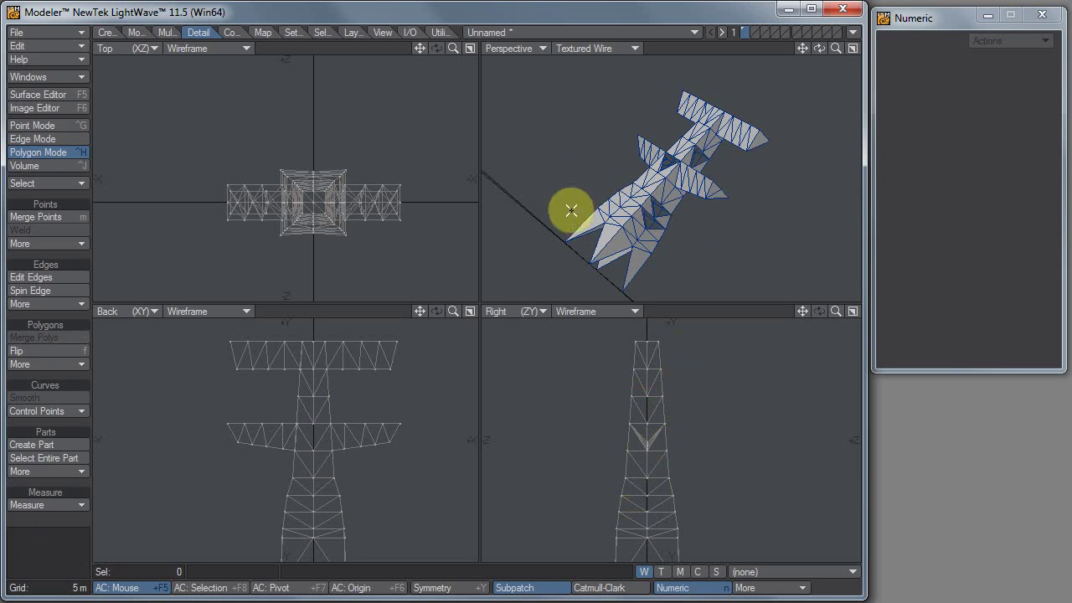
Slice the legs horizontally twice with the Knife tool, placing the lower cut at Y 2.5 m, and triangulate the cut polygons with Triple.
alt+drag(730, 211, 697, 158)
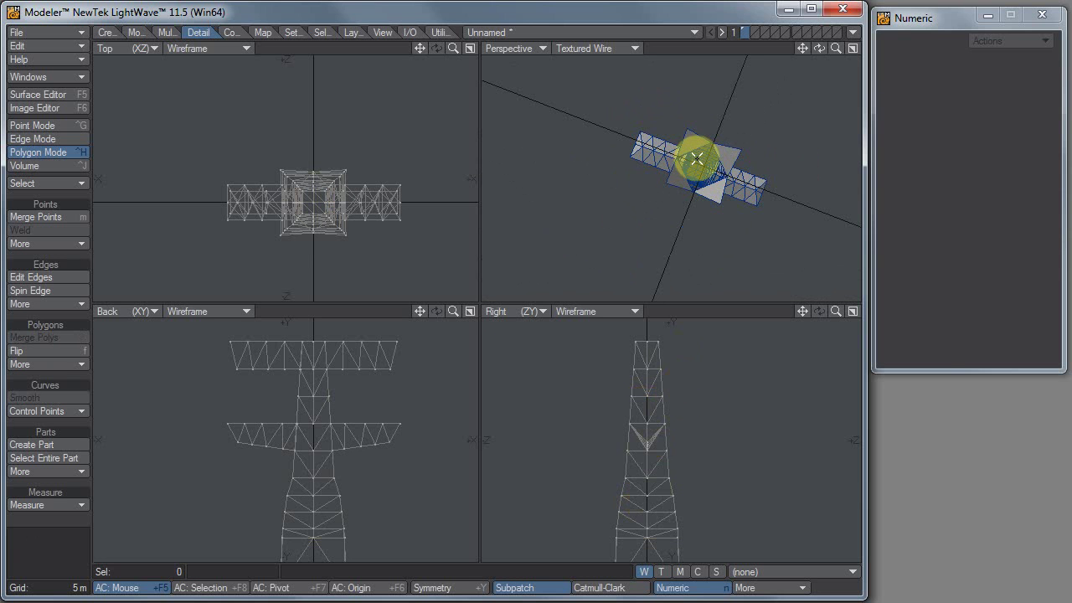
alt+drag(695, 156, 698, 211)
alt+shift+drag(563, 512, 566, 469)
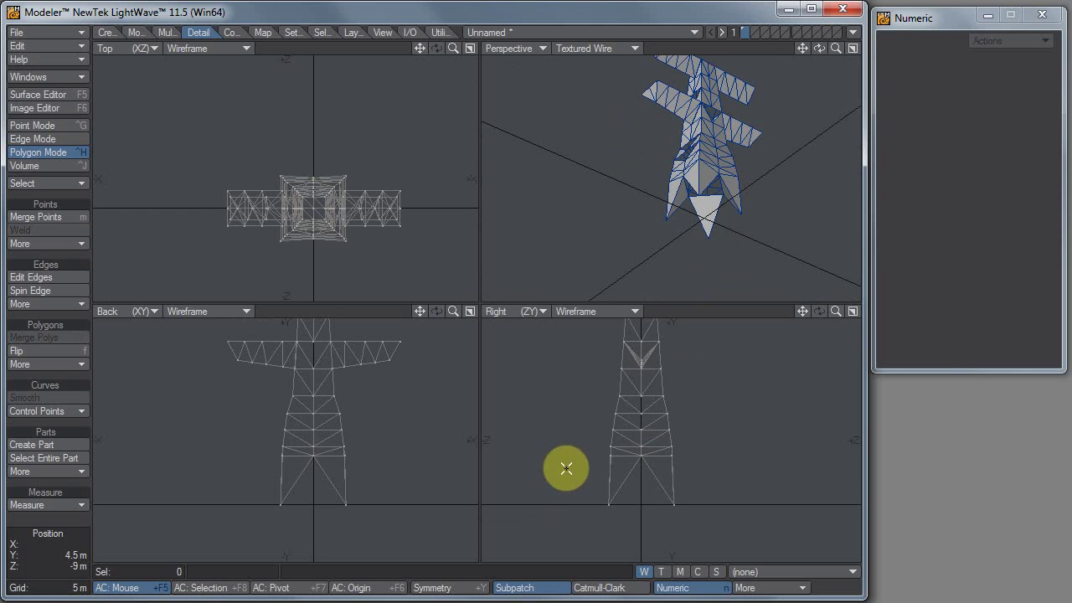
key(shift+k)
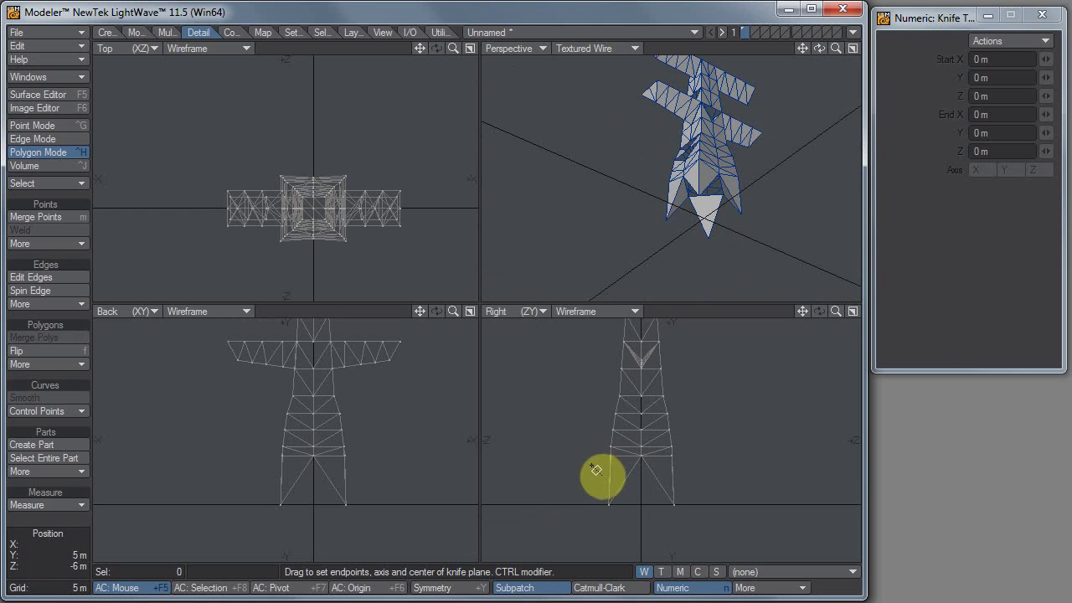
drag(592, 466, 644, 490)
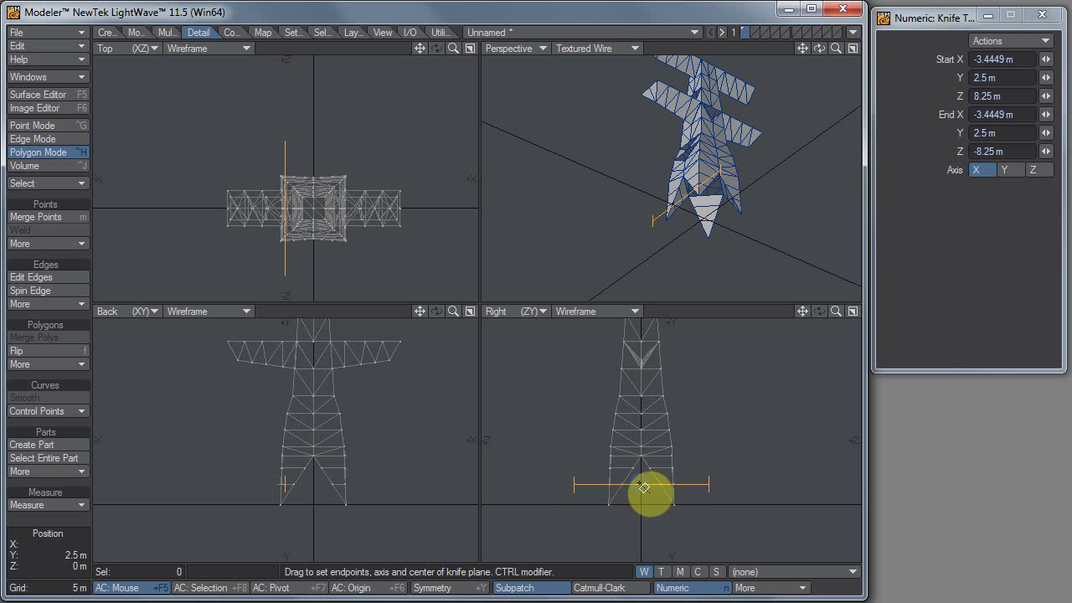
key(space)
key(space)
key(space)
key(shift+t)
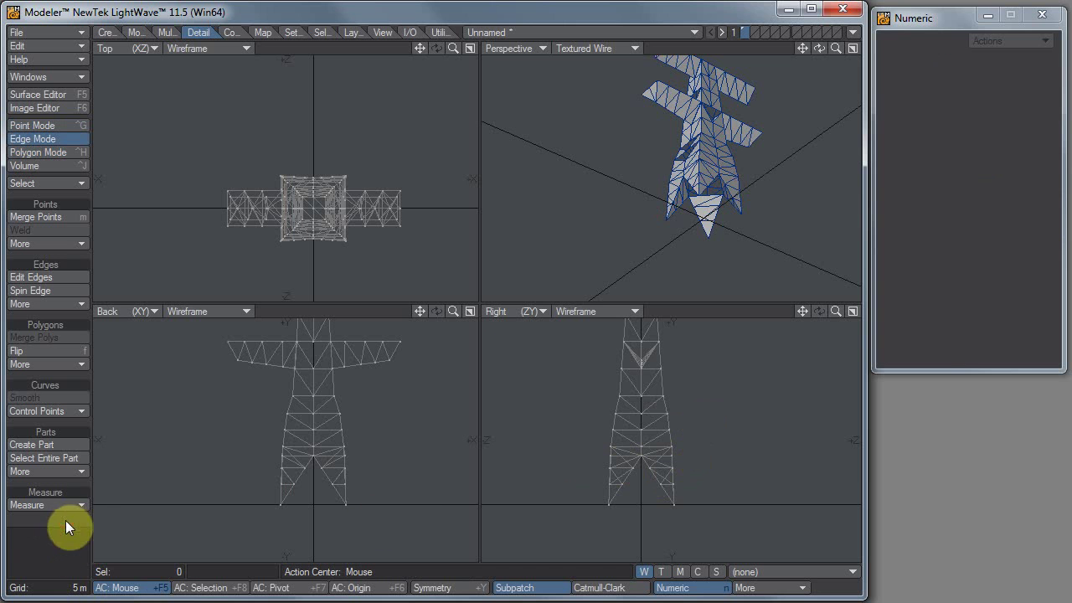
Save the tower model as the object file tower'_v001 in the project's Objects folder.
alt+drag(677, 143, 760, 99)
alt+shift+drag(641, 143, 608, 191)
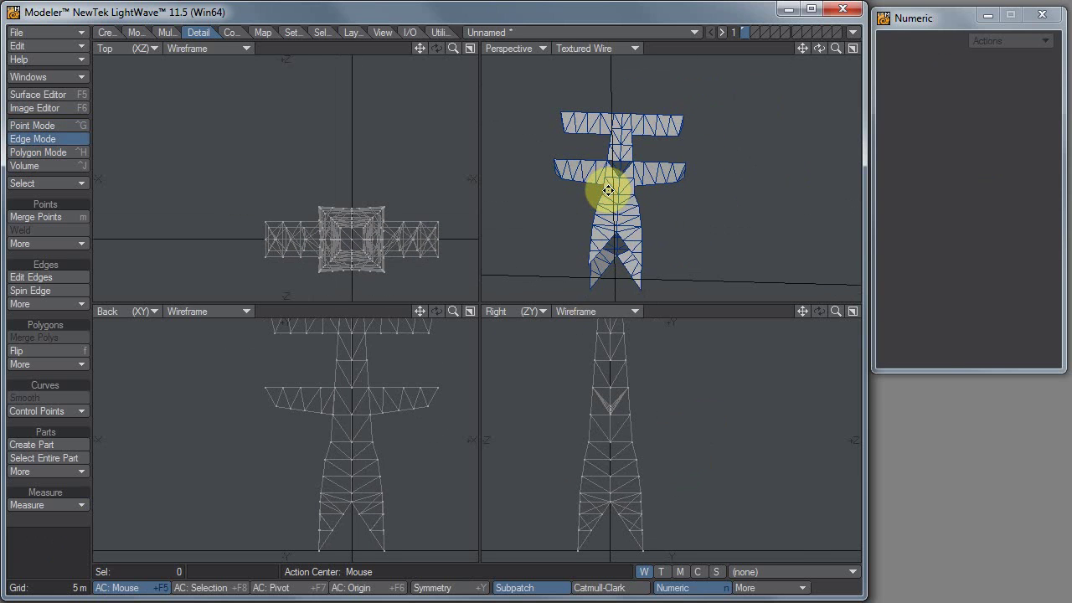
key(shift+s)
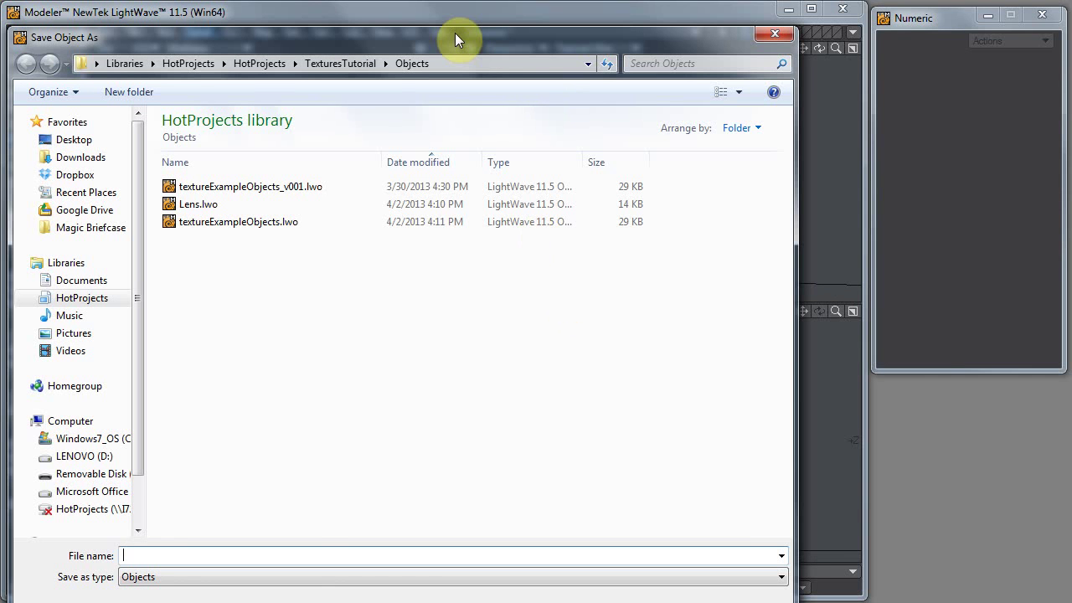
text(tower)
key(Return)
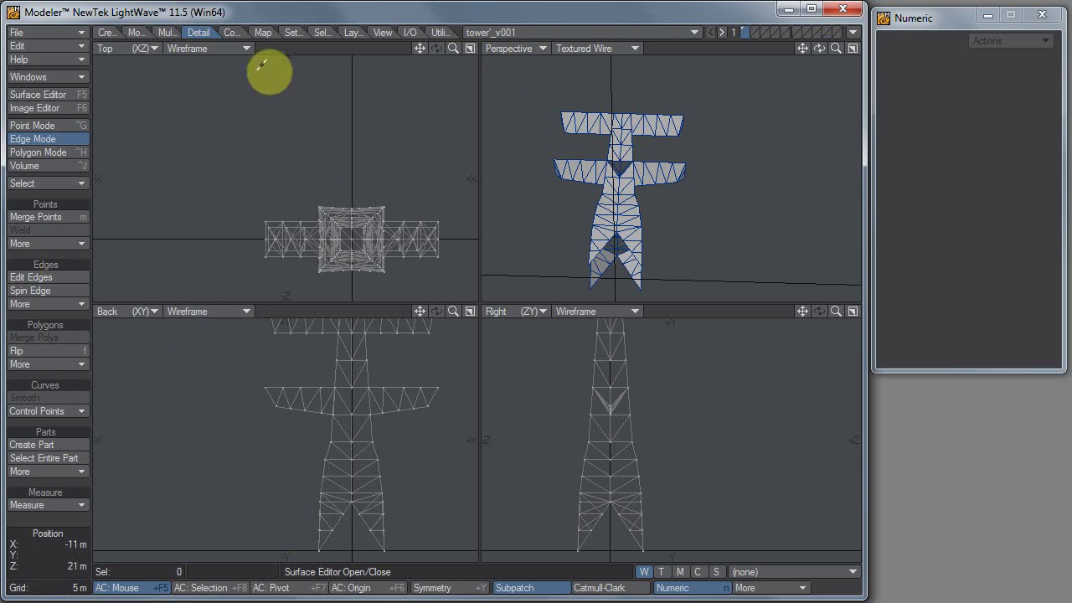
Run Strand Maker on the tower and show the generated strands in the second layer up close.
click(294, 32)
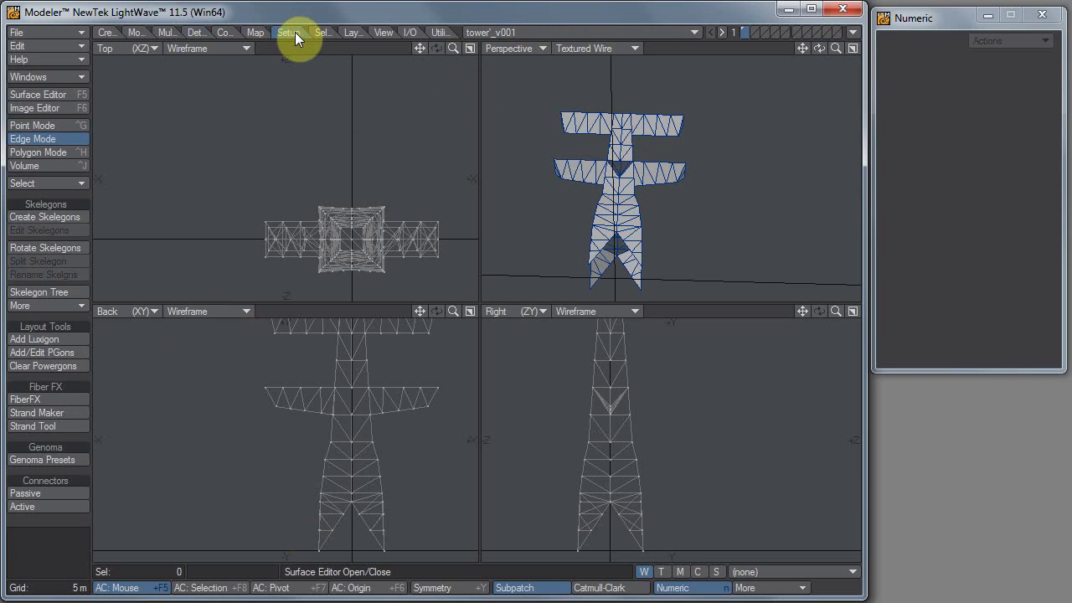
click(54, 411)
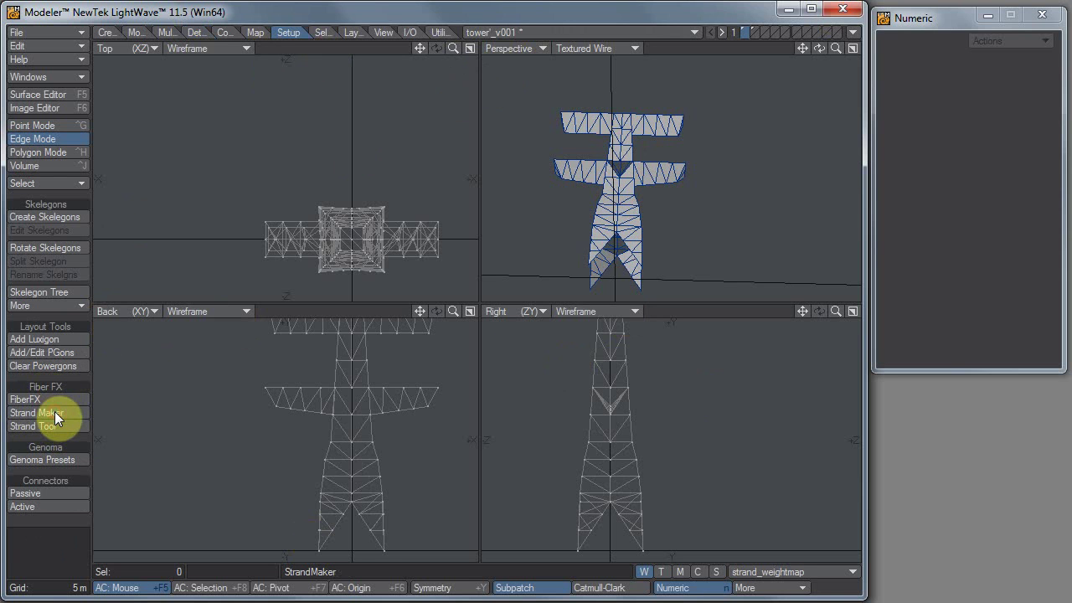
click(753, 29)
alt+drag(670, 164, 878, 53)
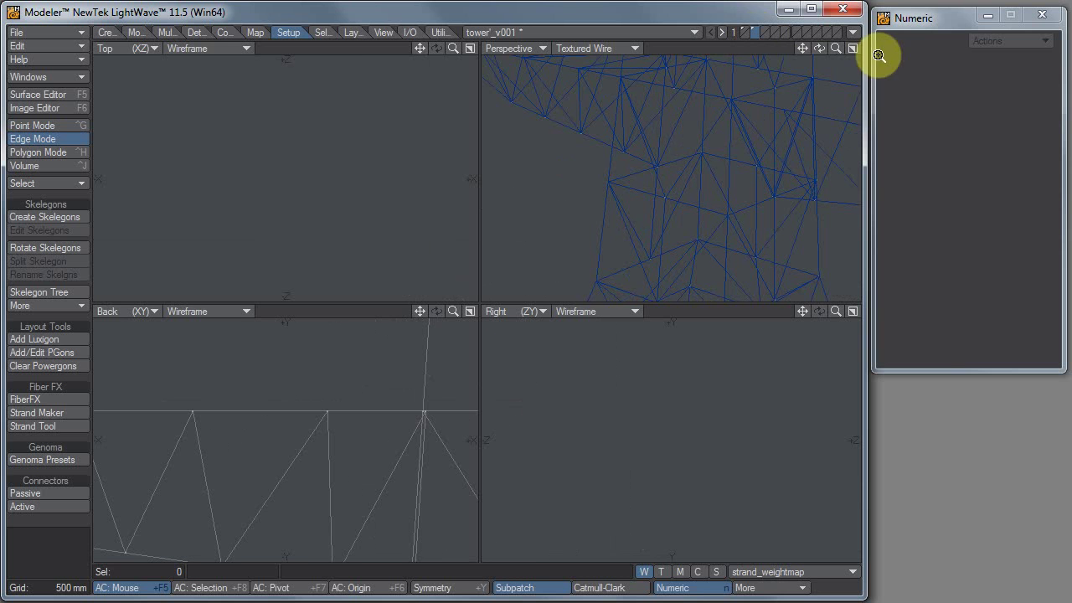
Select individual edges of the strand wireframe around the tower's middle to examine which edges are selectable.
click(620, 167)
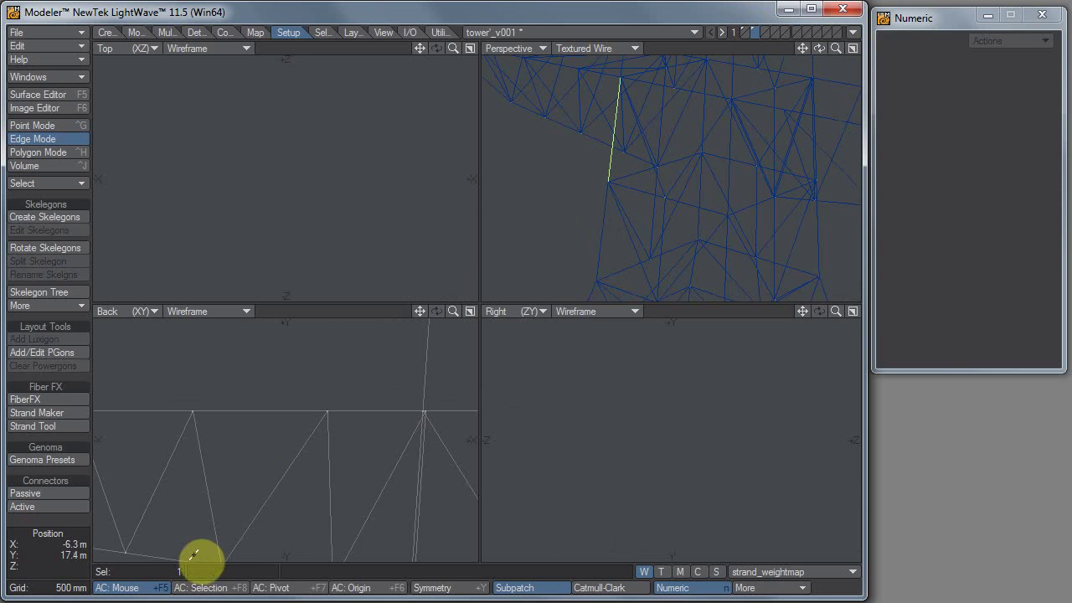
click(594, 162)
click(635, 190)
click(630, 225)
click(629, 224)
click(702, 168)
click(702, 168)
click(814, 96)
click(814, 96)
click(811, 72)
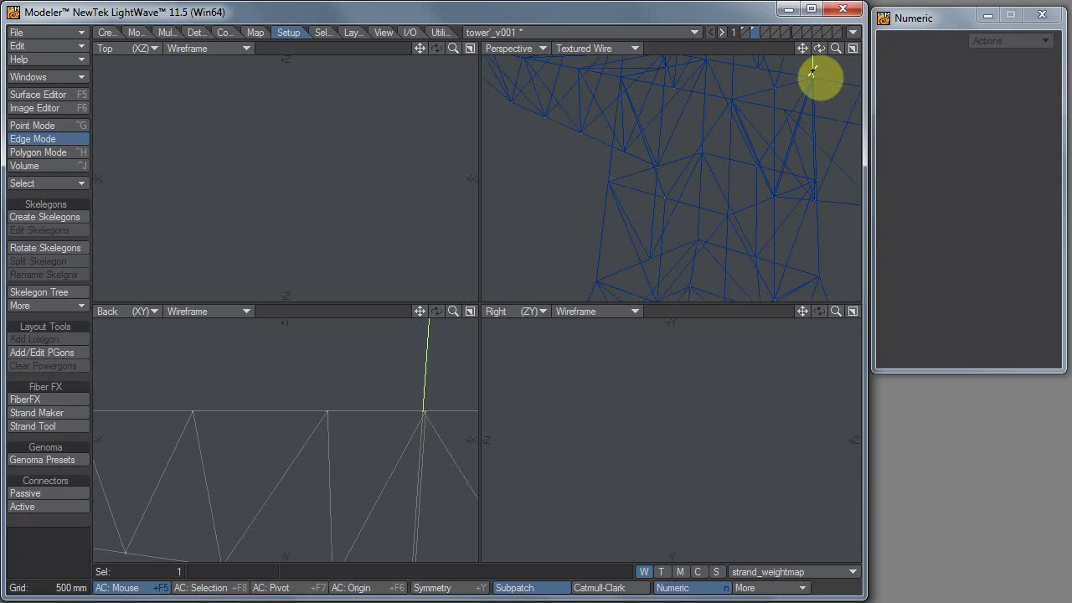
click(811, 71)
click(780, 218)
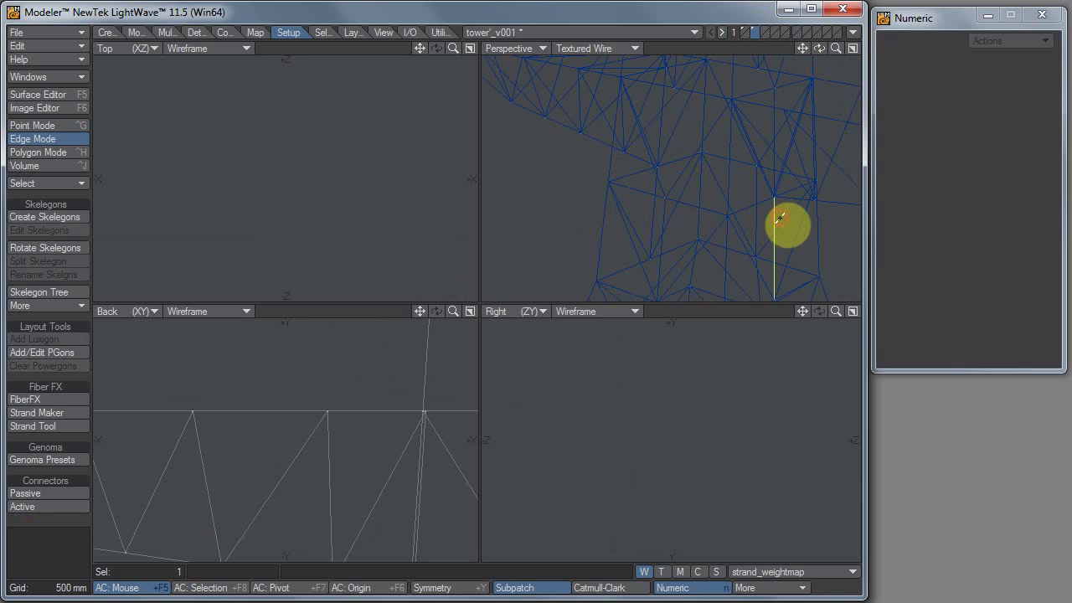
Examine the strands in Polygon mode by selecting single strand polygons, clear the selection, and inspect the lower body.
key(ctrl+h)
key(ctrl+g)
click(71, 152)
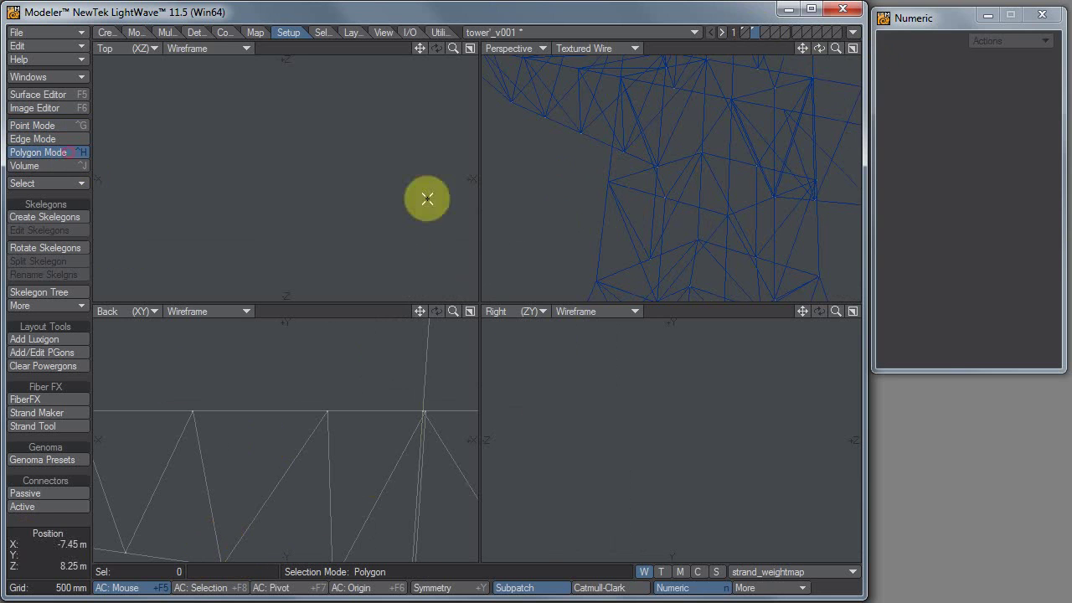
click(603, 222)
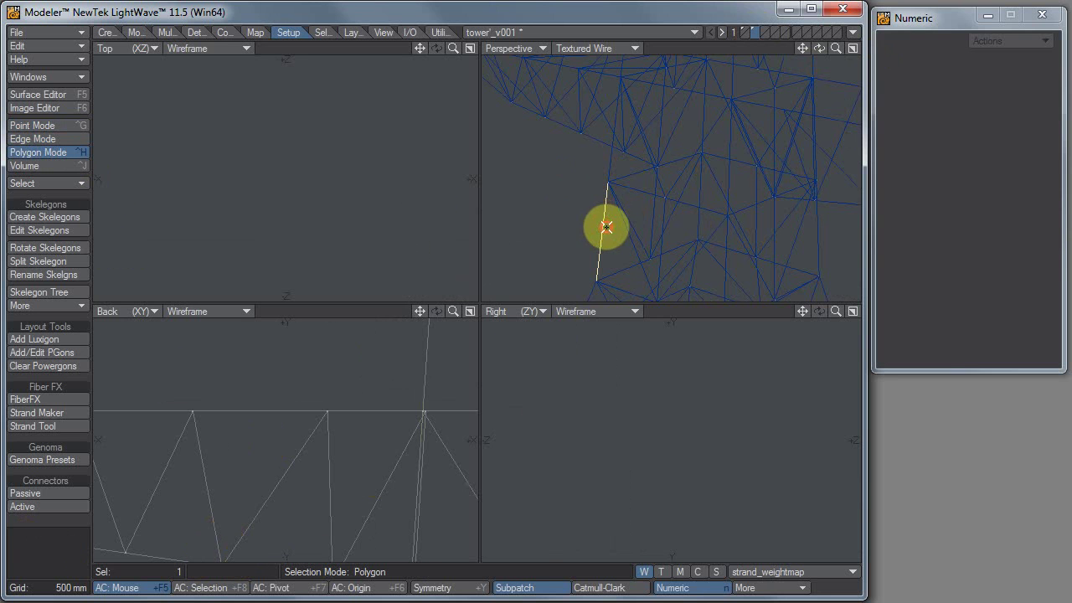
click(628, 238)
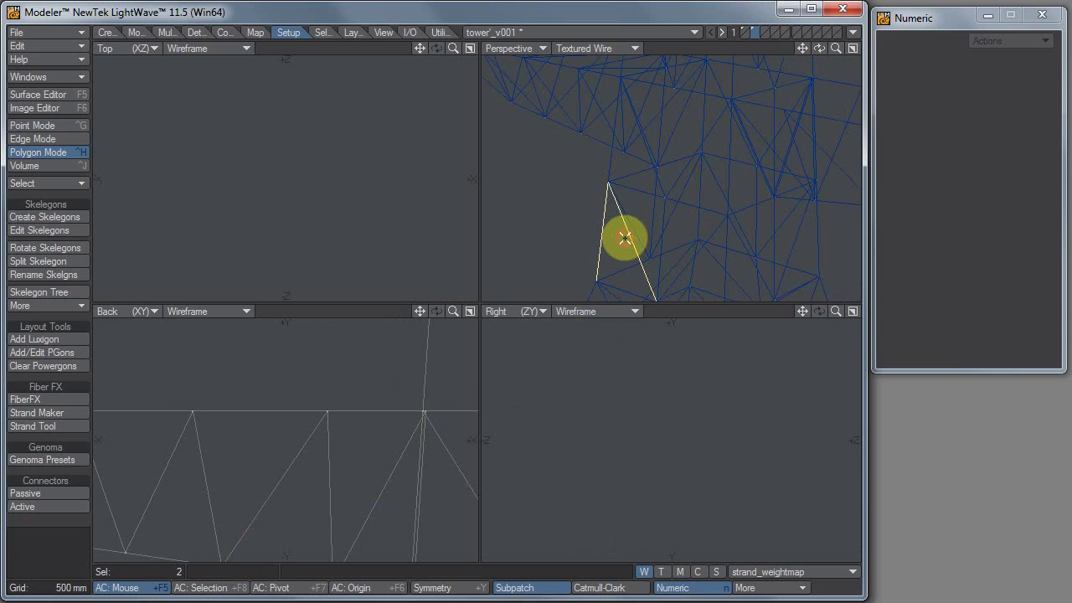
click(633, 225)
key(slash)
mouse_move(747, 134)
alt+mouse_down()
mouse_move(759, 122)
mouse_move(747, 138)
alt+mouse_up()
ctrl+alt+drag(747, 139, 632, 188)
alt+drag(661, 237, 709, 52)
alt+drag(719, 229, 673, 245)
click(656, 205)
click(652, 202)
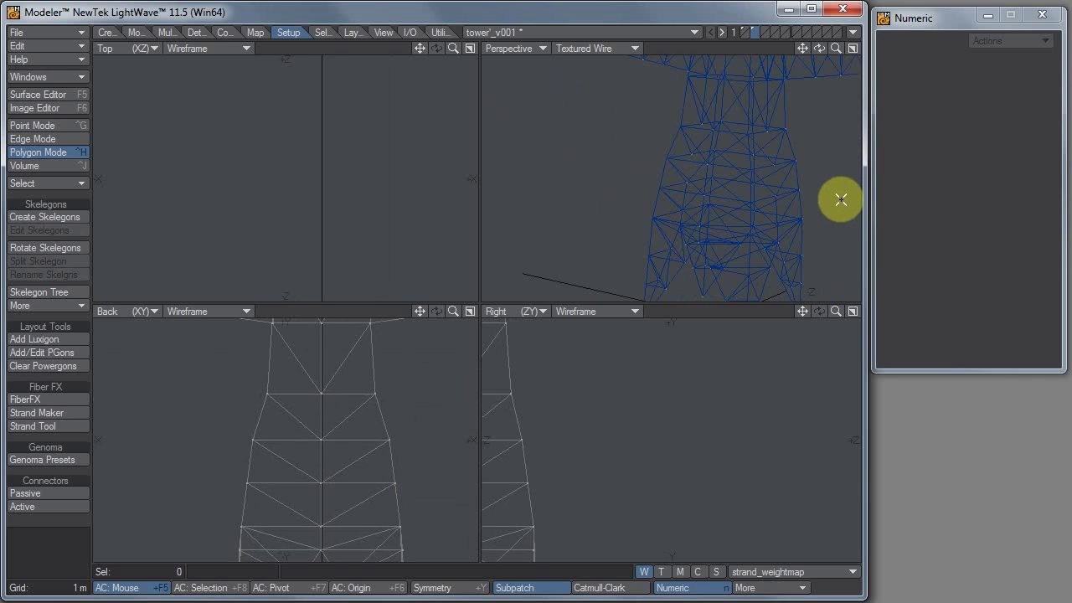
Unify the strand polygons and open the polygon statistics beside the viewports.
key(shift+i)
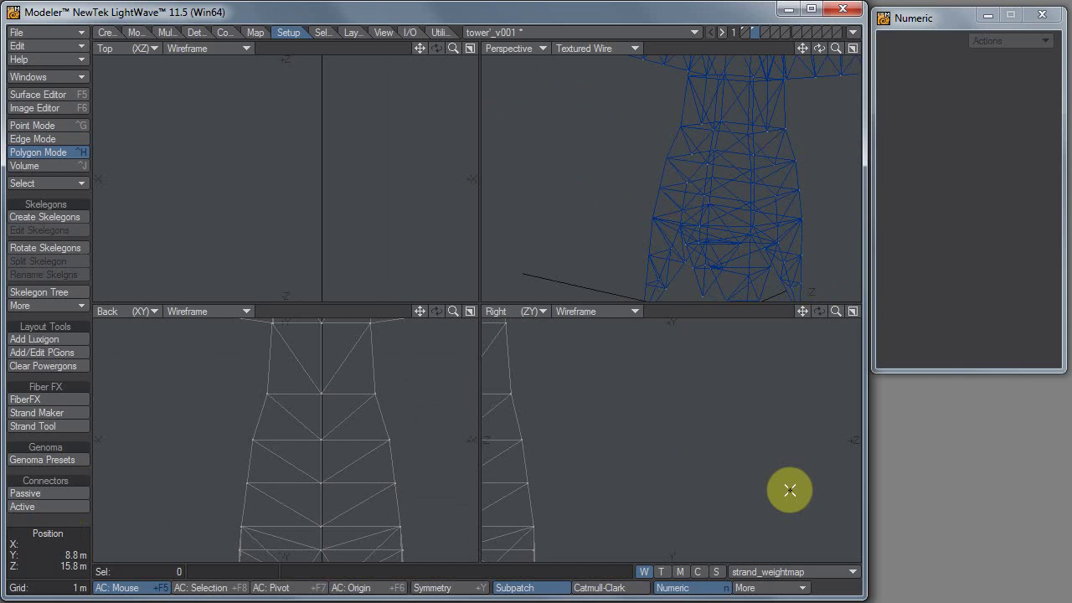
key(w)
drag(397, 187, 700, 214)
drag(852, 249, 926, 335)
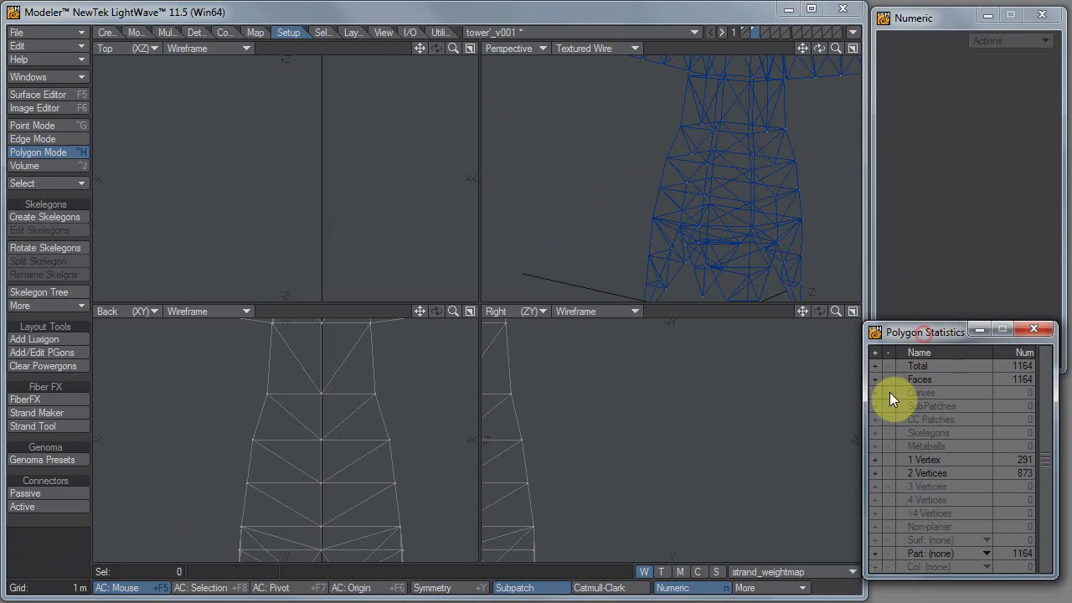
Select all one-vertex polygons, cut them from the strand layer and paste them into the empty third layer.
click(875, 459)
key(Delete)
click(767, 32)
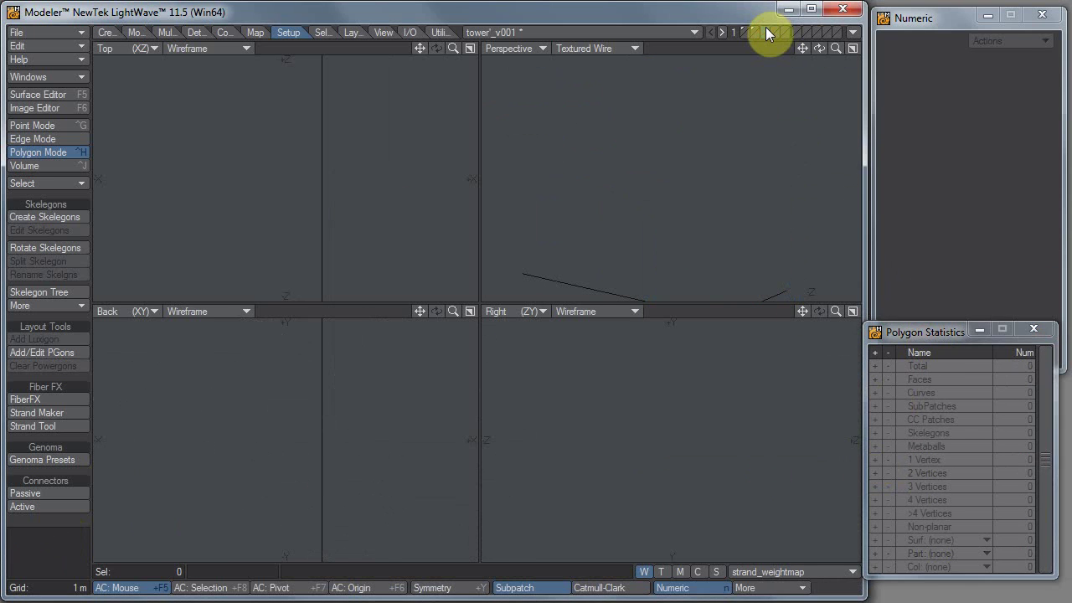
key(ctrl+v)
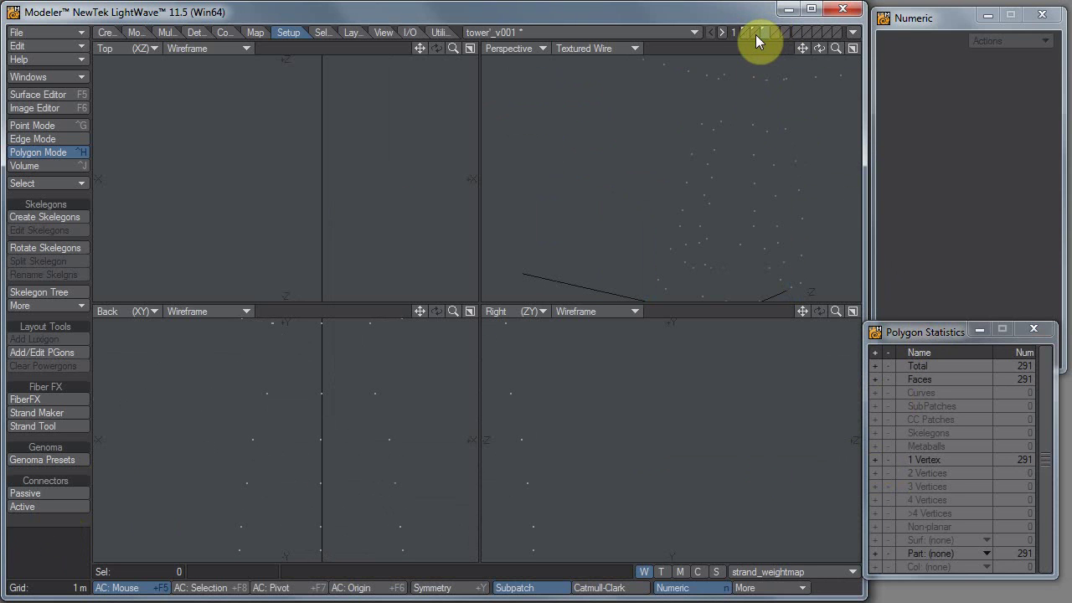
Open the layer list and rename the third layer, holding the one-vertex polygons, as joints.
key(ctrl+F5)
click(474, 247)
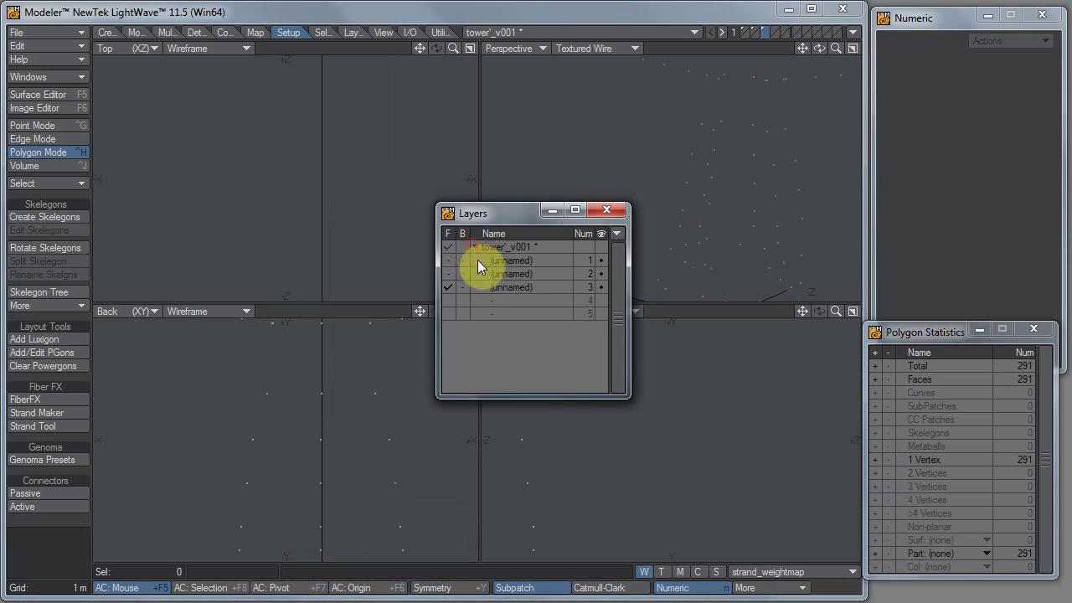
double_click(512, 287)
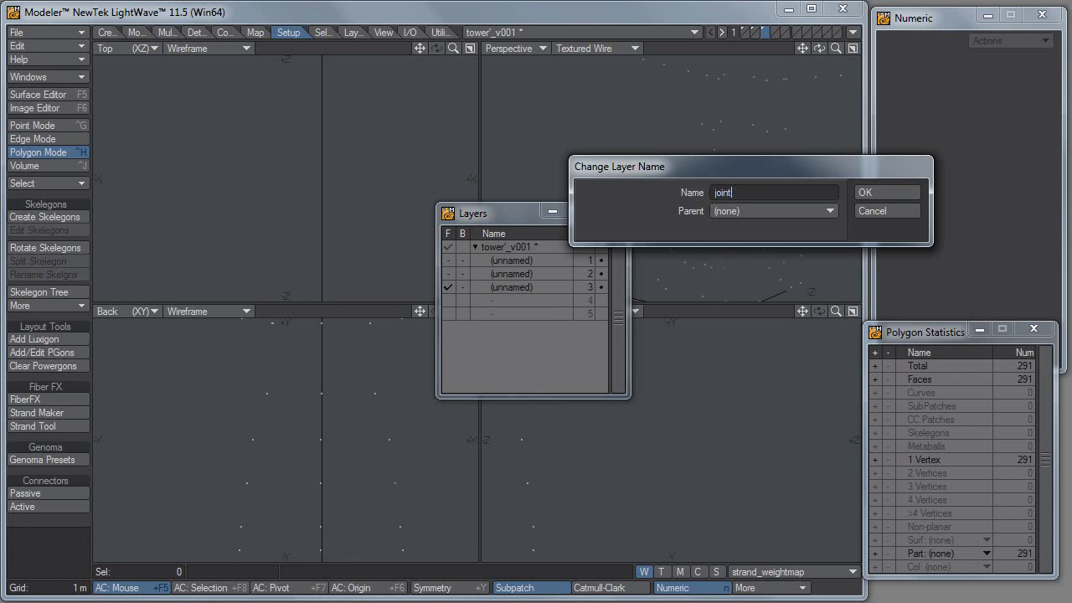
key(Return)
Rename the second layer, holding the two-vertex strands, as truss1, close the layer list and fit the tower in all views.
click(526, 274)
double_click(527, 274)
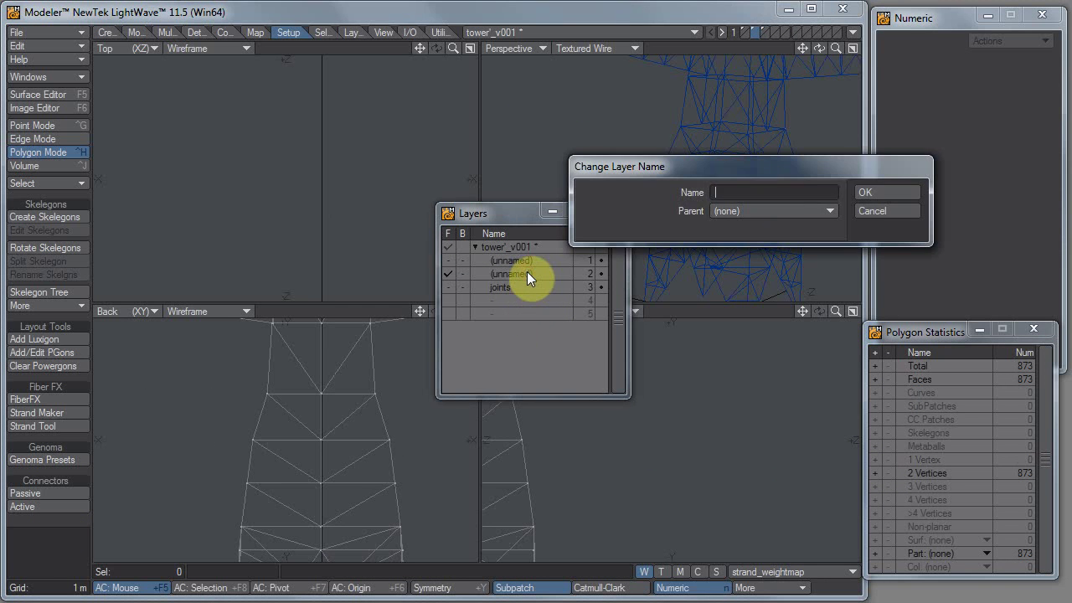
click(872, 197)
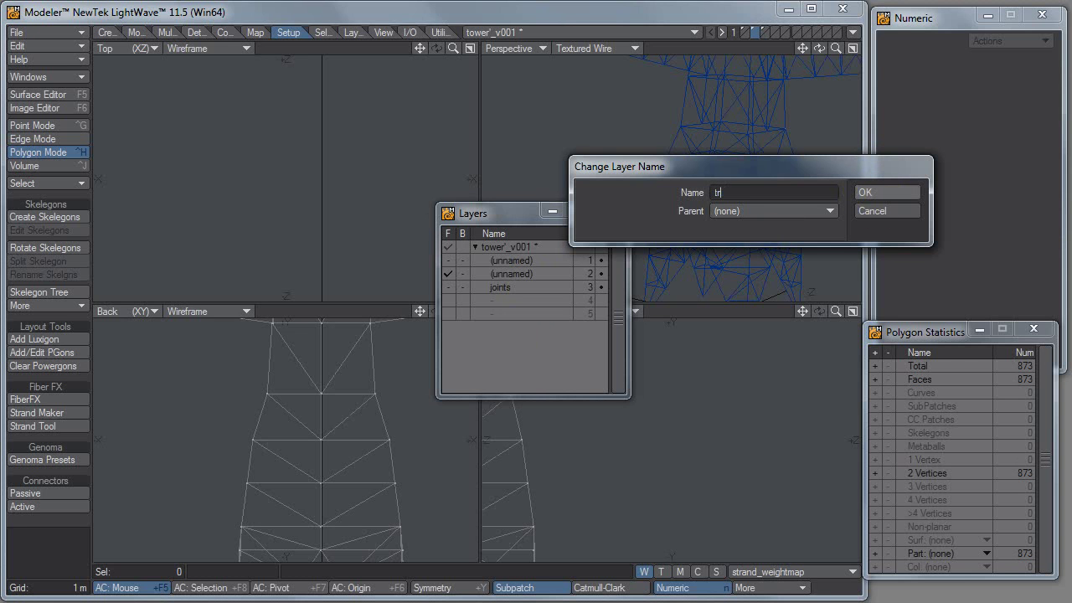
click(873, 190)
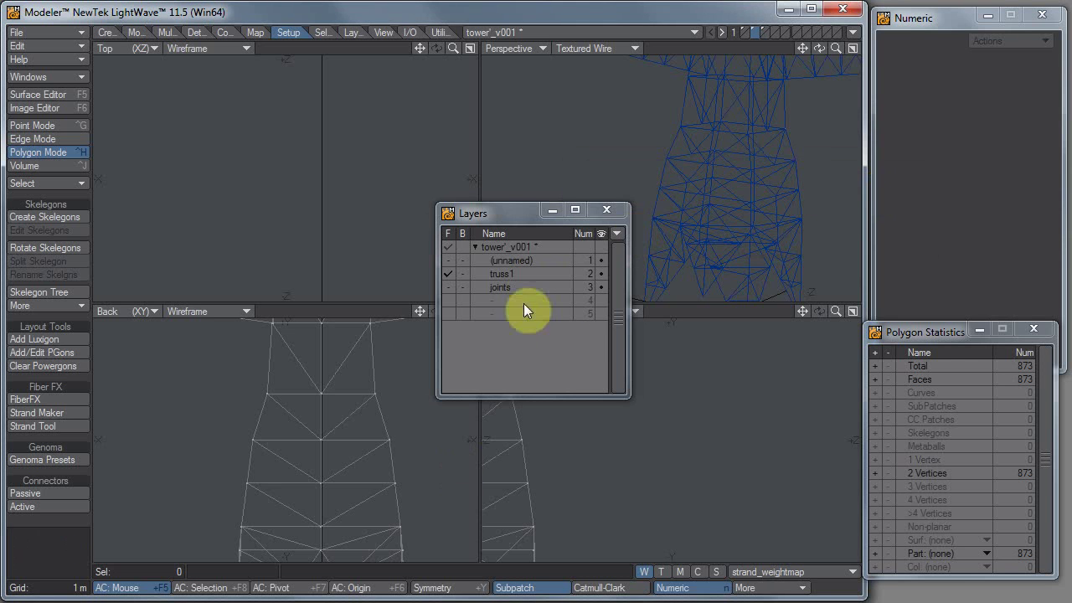
click(619, 208)
key(a)
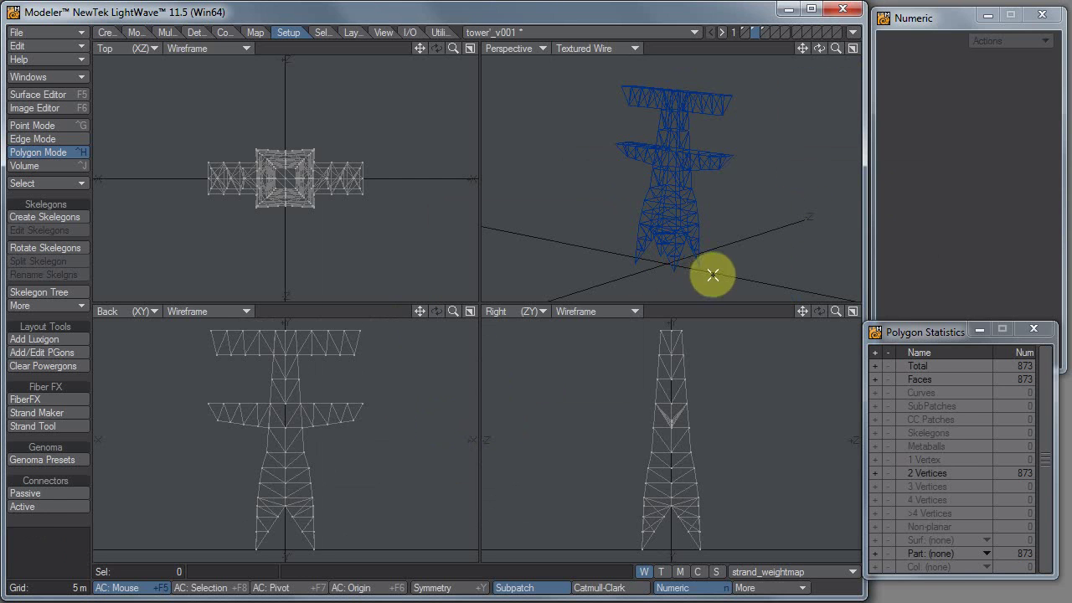
key(space)
key(space)
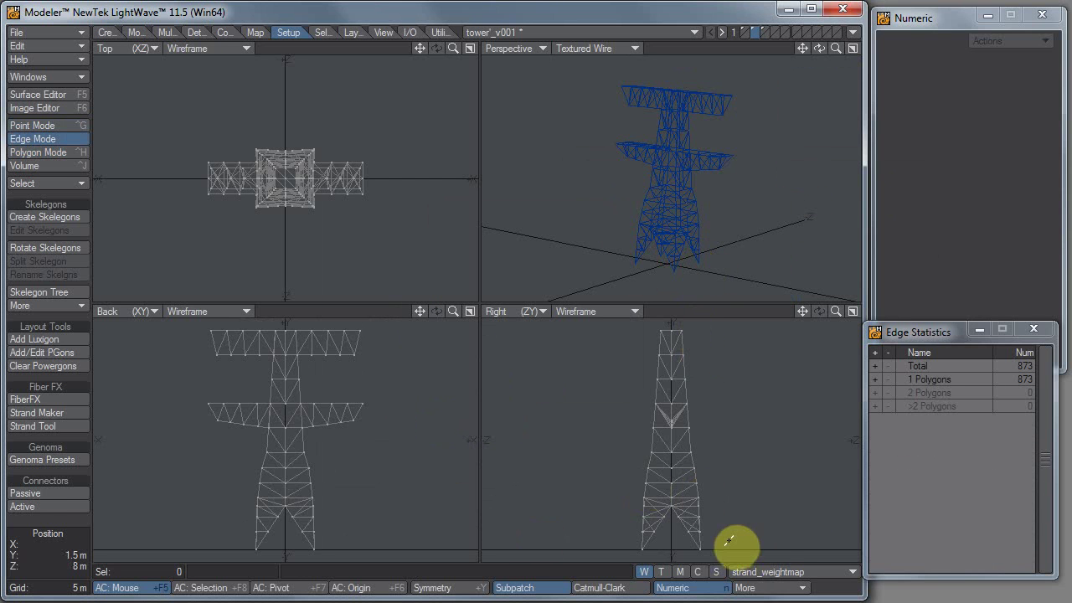
click(700, 538)
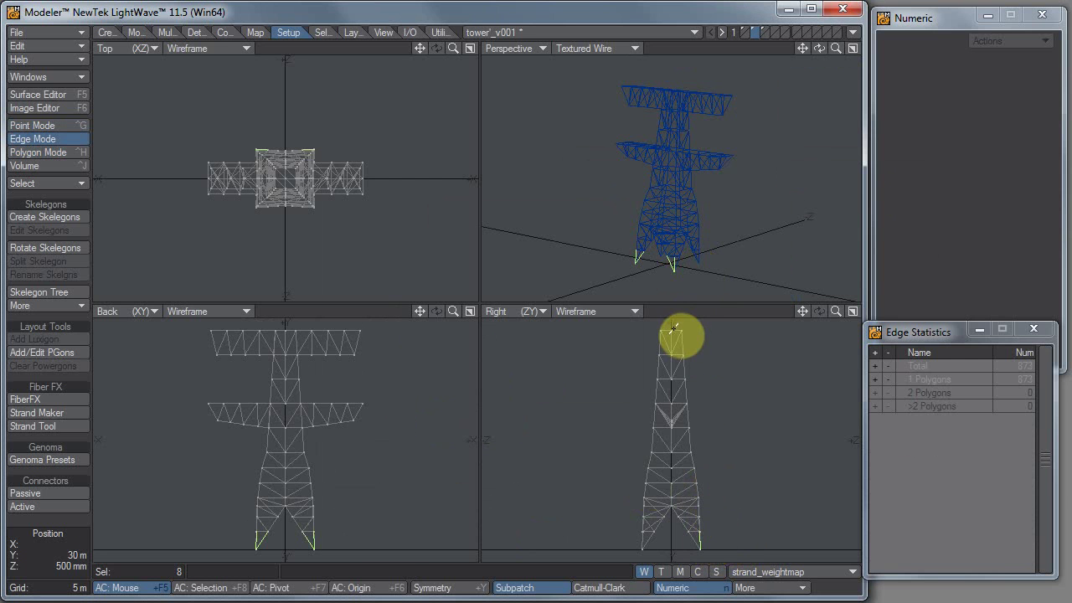
mouse_move(677, 323)
mouse_down()
mouse_move(695, 324)
mouse_move(772, 586)
mouse_up()
mouse_move(772, 586)
right_down()
mouse_move(723, 570)
mouse_move(699, 545)
mouse_move(669, 560)
right_up()
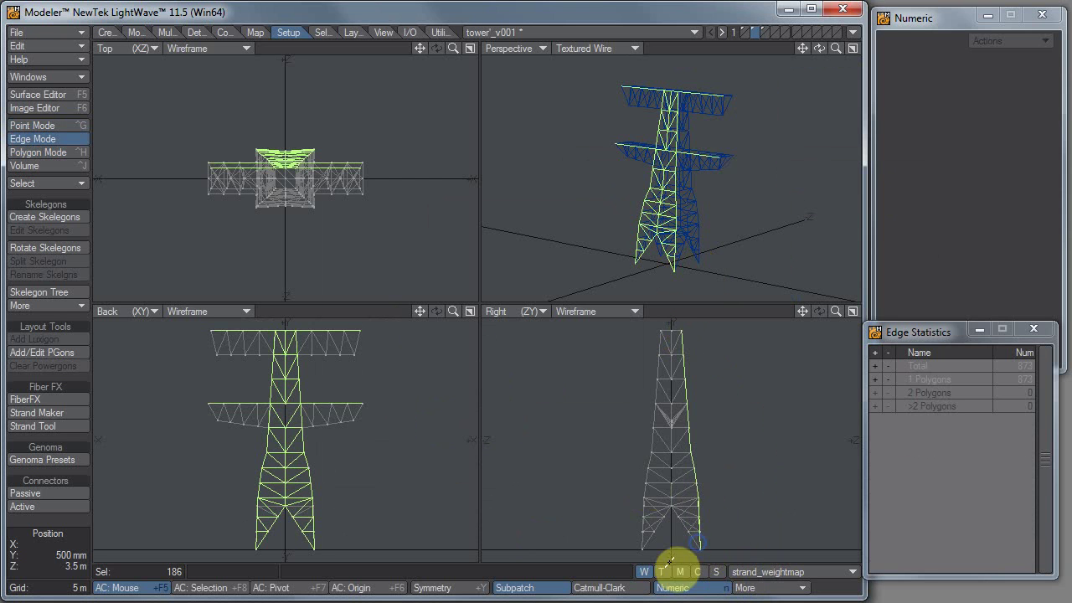
click(34, 507)
key(space)
key(space)
key(space)
key(space)
mouse_move(428, 353)
right_down()
mouse_move(4, 348)
mouse_move(376, 324)
right_up()
mouse_move(214, 343)
mouse_down()
mouse_move(360, 345)
mouse_move(277, 371)
mouse_move(277, 387)
mouse_move(288, 362)
mouse_move(287, 387)
mouse_move(266, 325)
mouse_move(254, 361)
mouse_move(239, 329)
mouse_move(216, 344)
mouse_move(237, 352)
mouse_up()
click(285, 314)
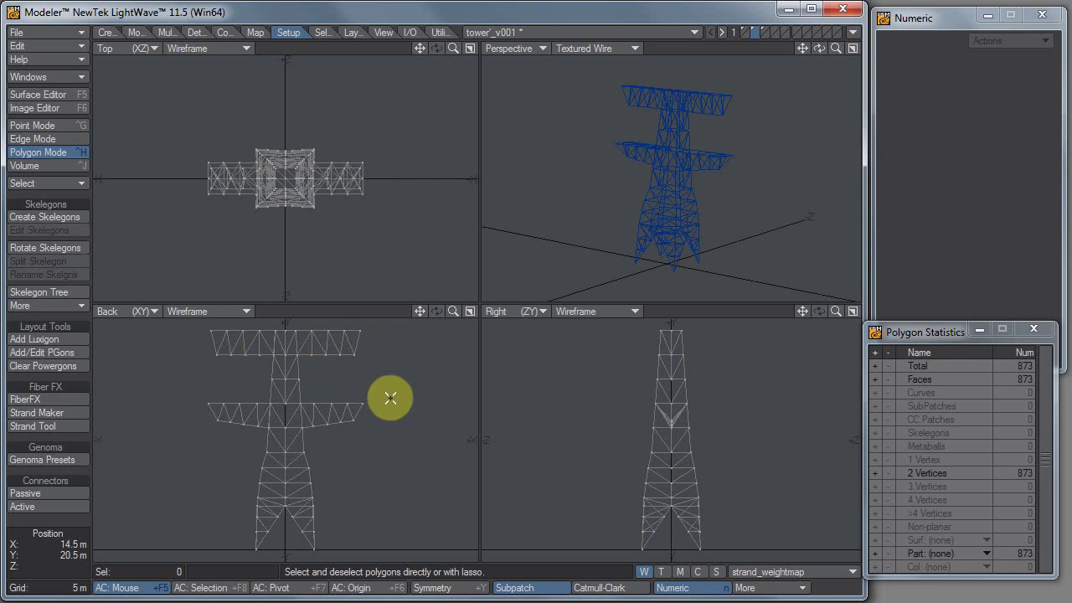
Select all strands of the tower and deselect the cross arms and bracing, keeping only the four corner legs selected.
mouse_move(389, 388)
right_down()
mouse_move(390, 407)
mouse_move(89, 243)
mouse_move(460, 330)
mouse_move(438, 399)
right_up()
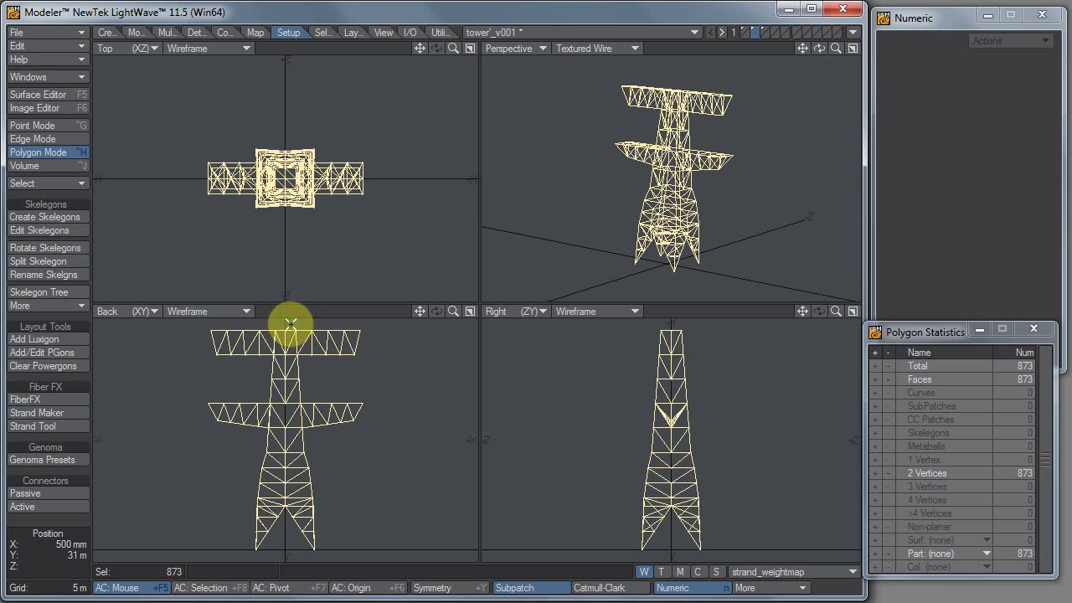
mouse_move(290, 342)
ctrl+right_down()
mouse_move(383, 344)
mouse_move(342, 302)
ctrl+right_up()
mouse_move(297, 340)
ctrl+right_down()
mouse_move(287, 326)
mouse_move(268, 327)
mouse_move(257, 366)
mouse_move(246, 324)
mouse_move(263, 327)
mouse_move(258, 362)
ctrl+right_up()
mouse_move(272, 322)
right_down()
mouse_move(261, 356)
mouse_move(246, 297)
mouse_move(287, 395)
mouse_move(168, 426)
mouse_move(246, 443)
mouse_move(270, 398)
right_up()
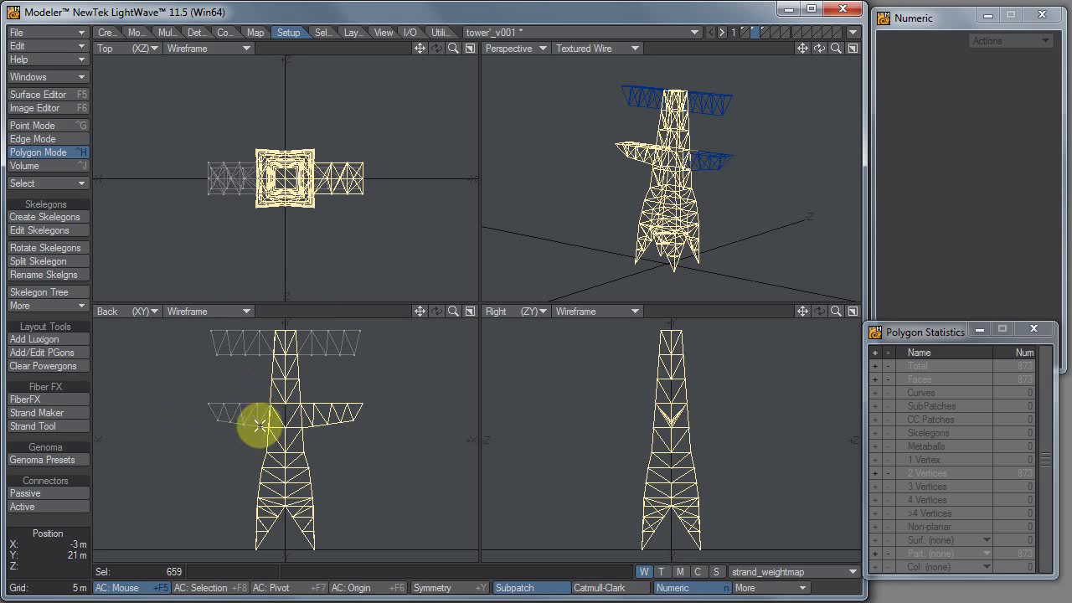
mouse_move(311, 401)
mouse_down()
mouse_move(318, 433)
mouse_move(310, 412)
mouse_up()
mouse_move(321, 382)
right_down()
mouse_move(301, 405)
mouse_move(371, 326)
mouse_move(390, 380)
right_up()
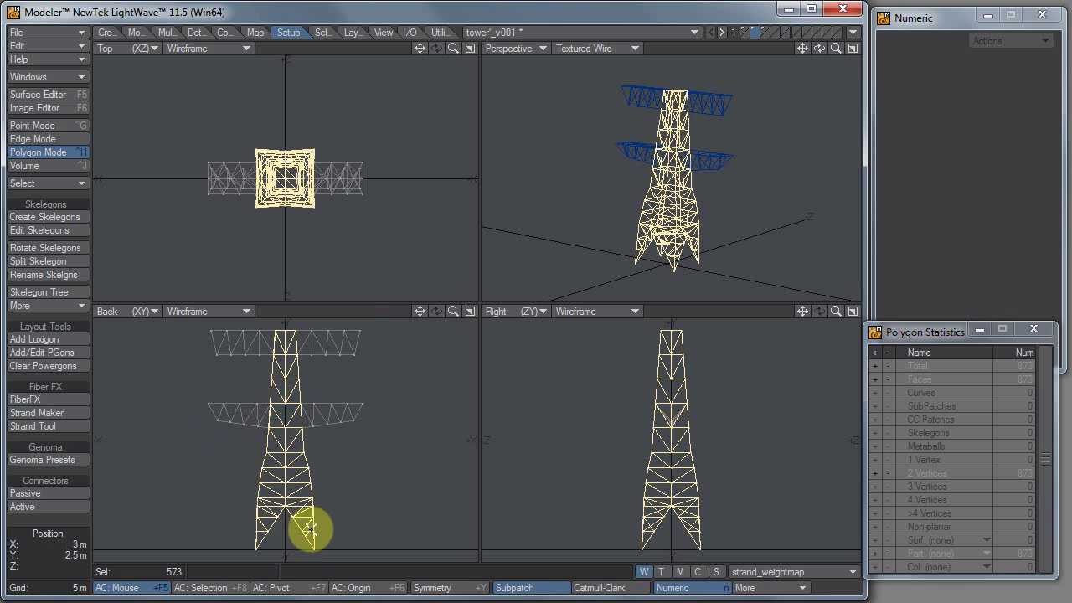
mouse_move(307, 534)
mouse_down()
mouse_move(280, 360)
mouse_move(266, 511)
mouse_move(285, 515)
mouse_move(263, 535)
mouse_move(278, 517)
mouse_move(286, 437)
mouse_move(279, 328)
mouse_up()
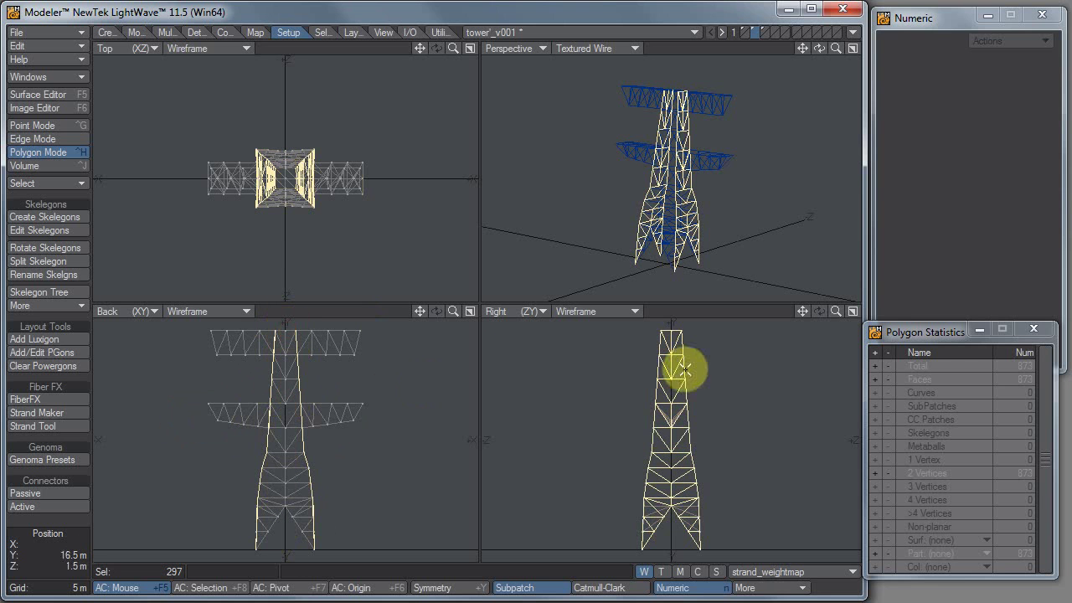
mouse_move(674, 331)
mouse_down()
mouse_move(654, 529)
mouse_move(689, 541)
mouse_move(670, 376)
mouse_move(679, 344)
mouse_move(665, 497)
mouse_move(679, 511)
mouse_move(694, 576)
mouse_move(682, 340)
mouse_move(668, 326)
mouse_move(676, 369)
mouse_up()
Cut the selected corner leg strands from the truss1 layer and paste them into the empty fourth layer.
key(Delete)
click(772, 32)
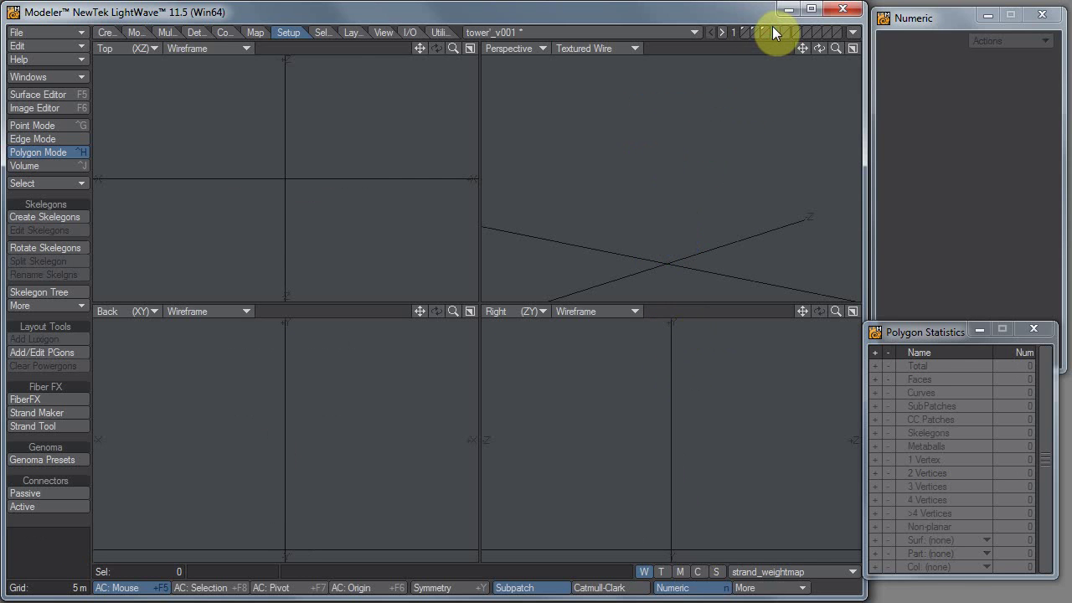
key(ctrl+v)
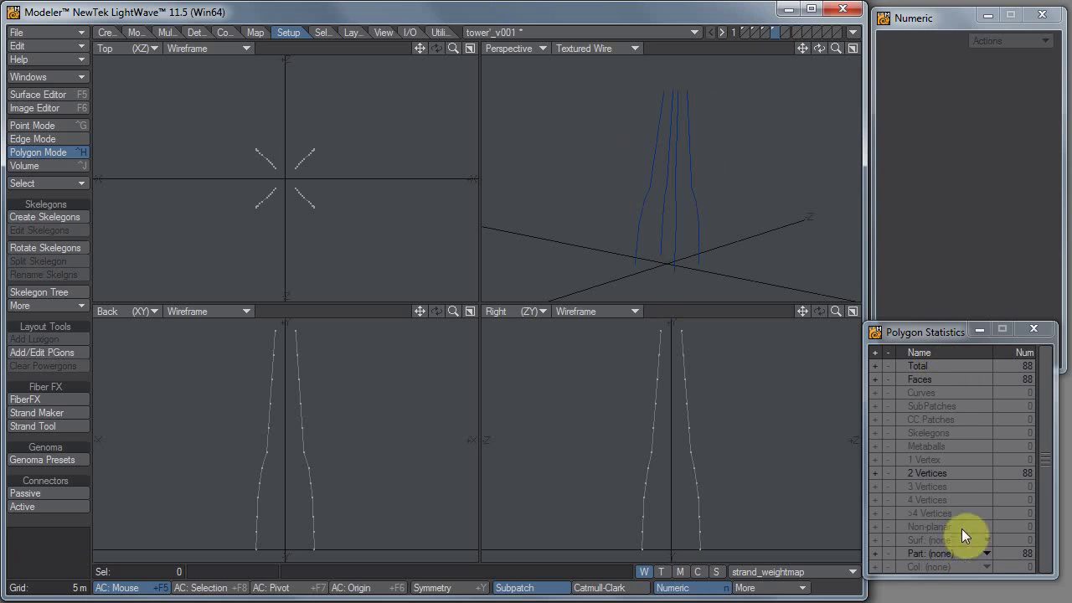
Rename the fourth layer, holding the corner legs, as truss2 and hide the unnamed first layer.
key(ctrl+F5)
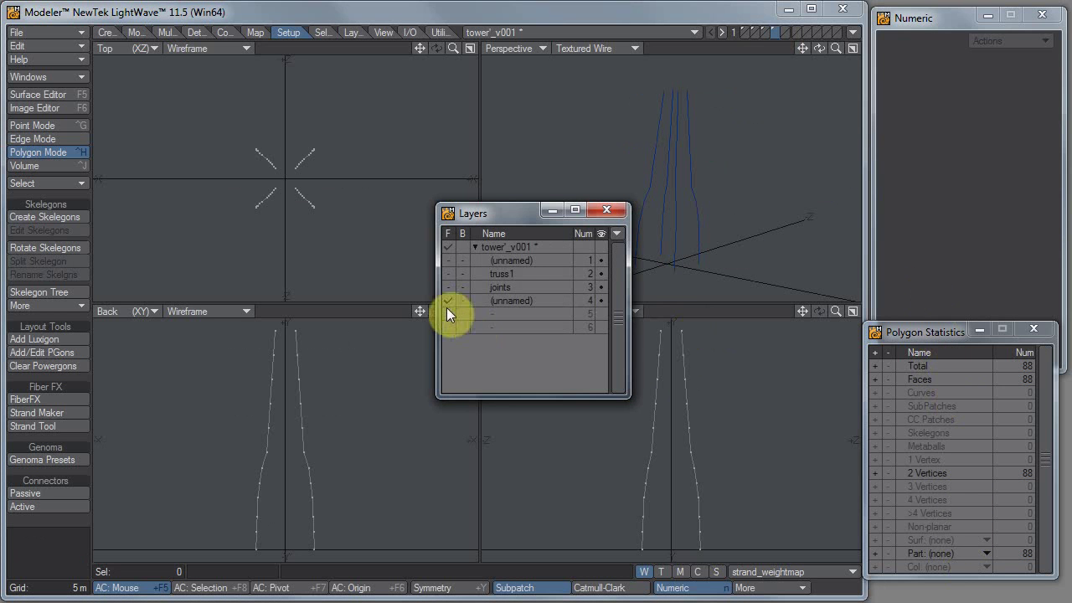
double_click(507, 300)
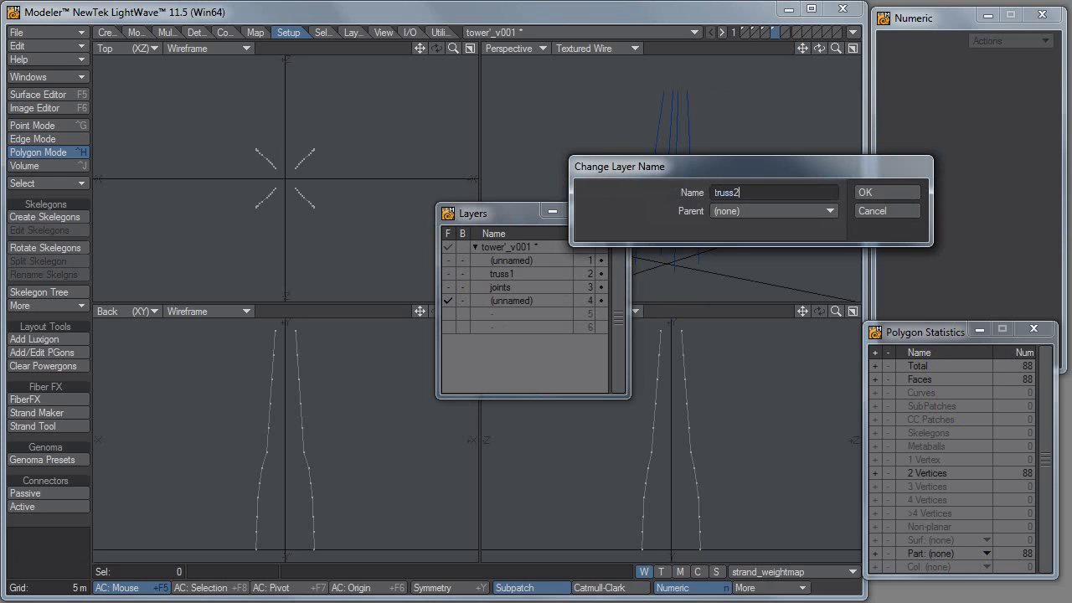
text(truss2)
click(870, 191)
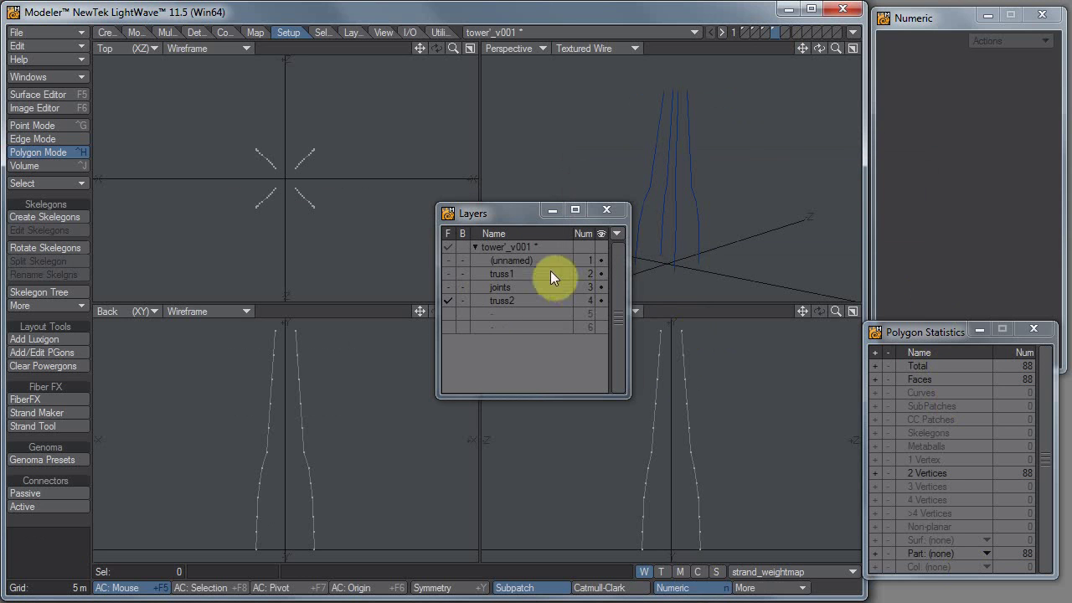
click(604, 260)
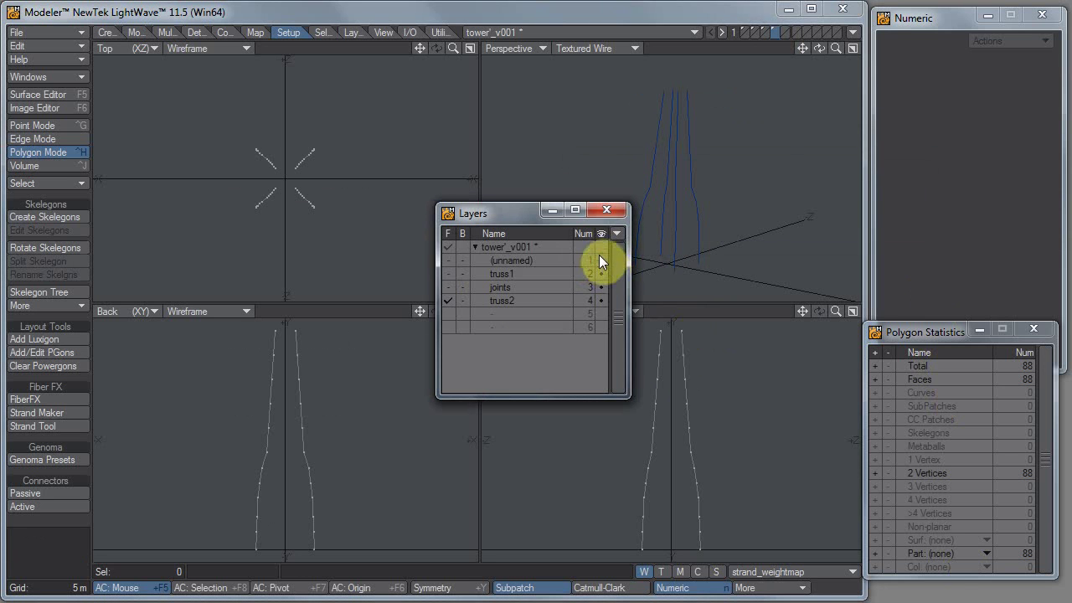
click(609, 209)
Save the tower object and send it to Layout, closing the Surface Editor there.
key(ctrl+s)
click(852, 32)
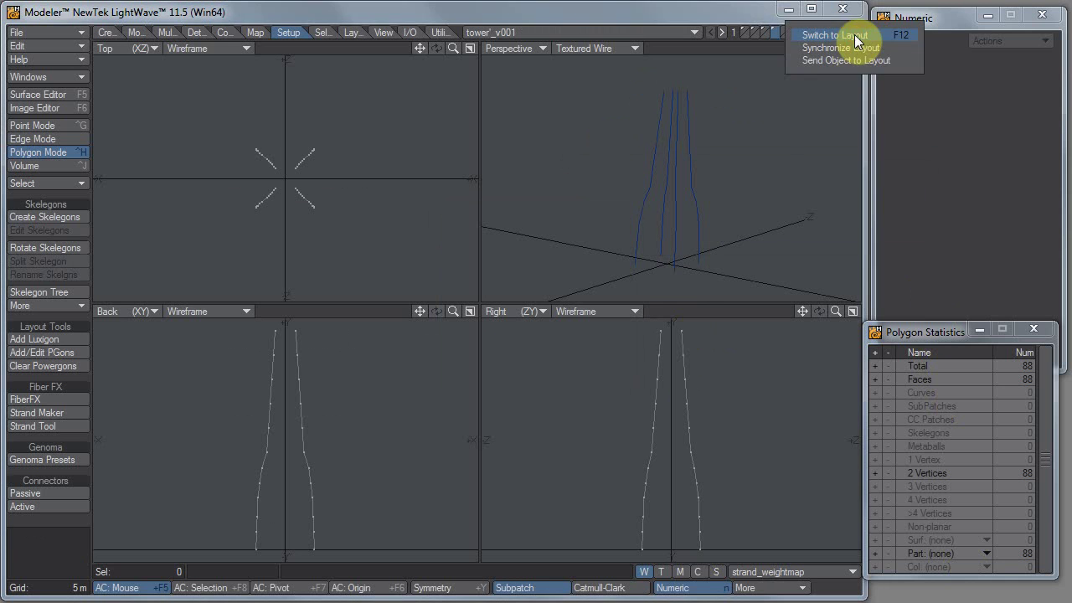
click(857, 60)
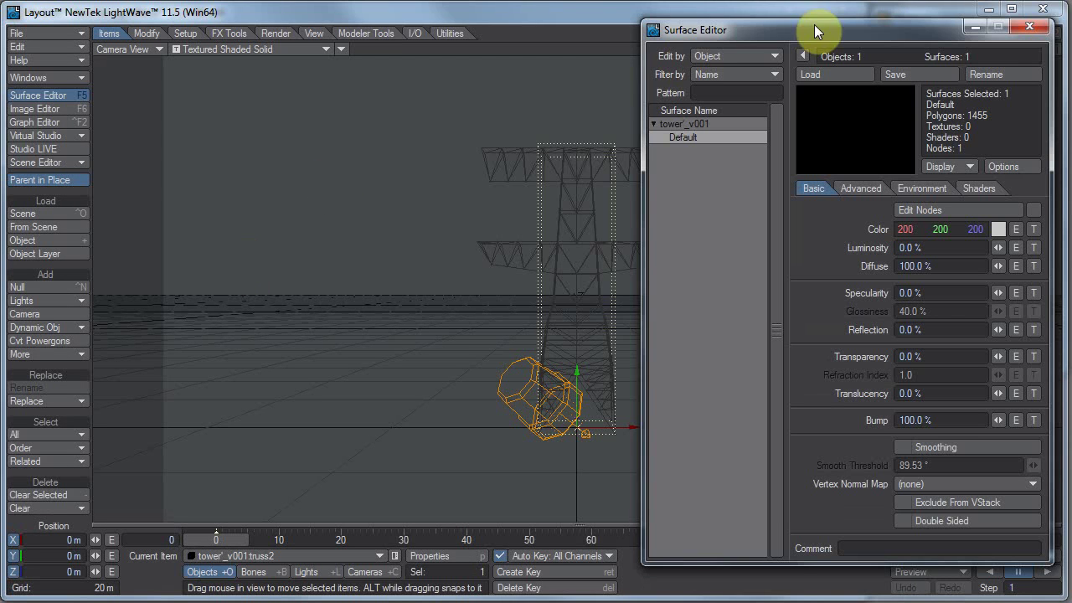
click(1028, 30)
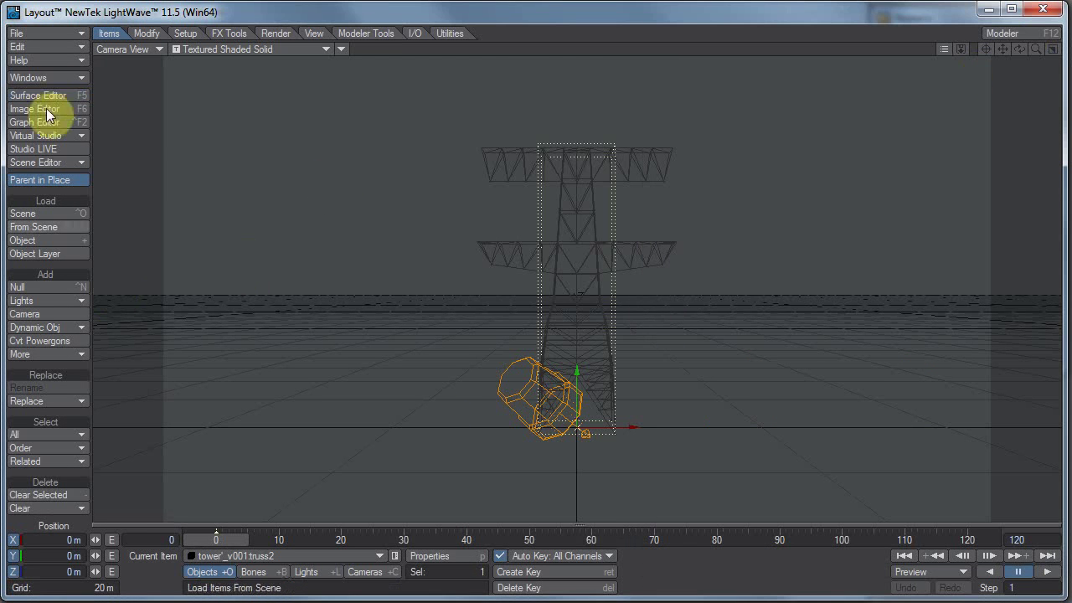
Open the Scene Editor and parent the joints and truss2 layers to the truss1 layer.
click(50, 163)
click(117, 159)
drag(636, 552, 920, 151)
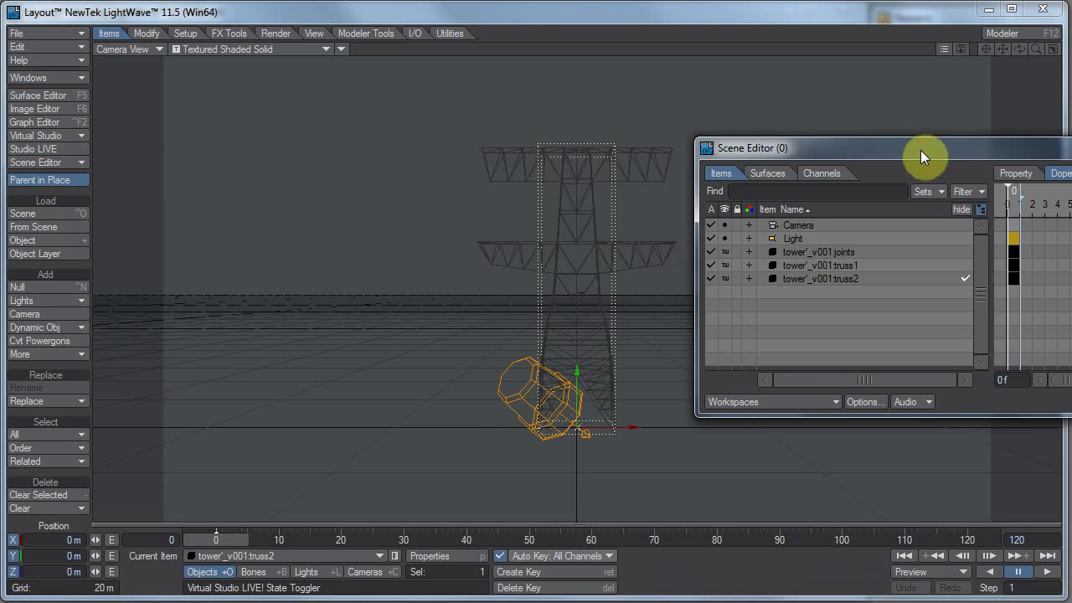
click(794, 264)
click(820, 240)
click(829, 253)
drag(829, 253, 883, 252)
click(849, 279)
Switch the camera view's shading to VPR and move the Scene Editor clear of the tower.
click(201, 51)
click(198, 111)
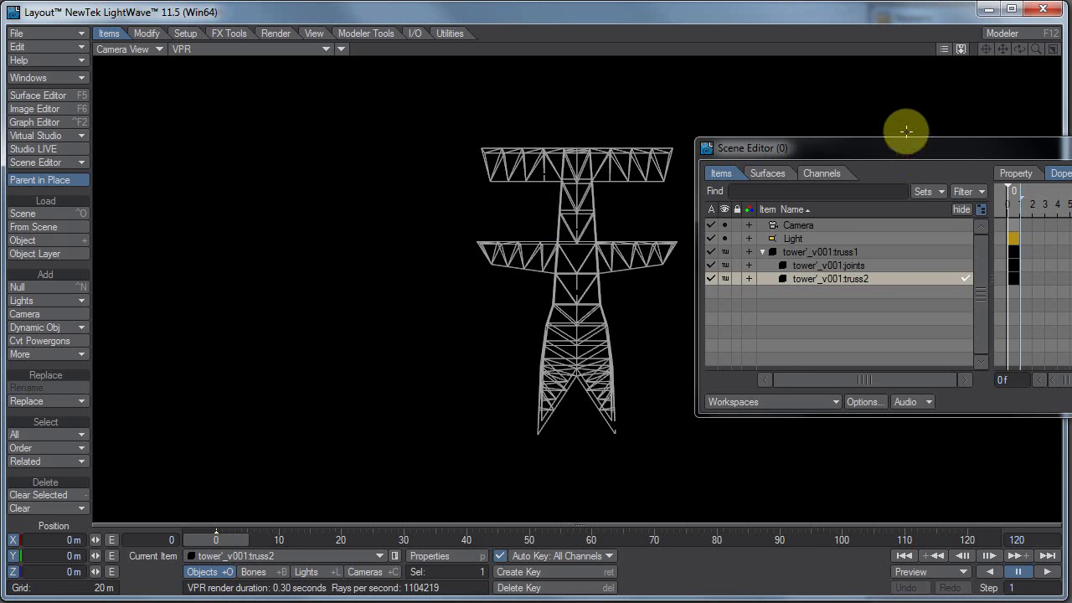
drag(910, 151, 932, 148)
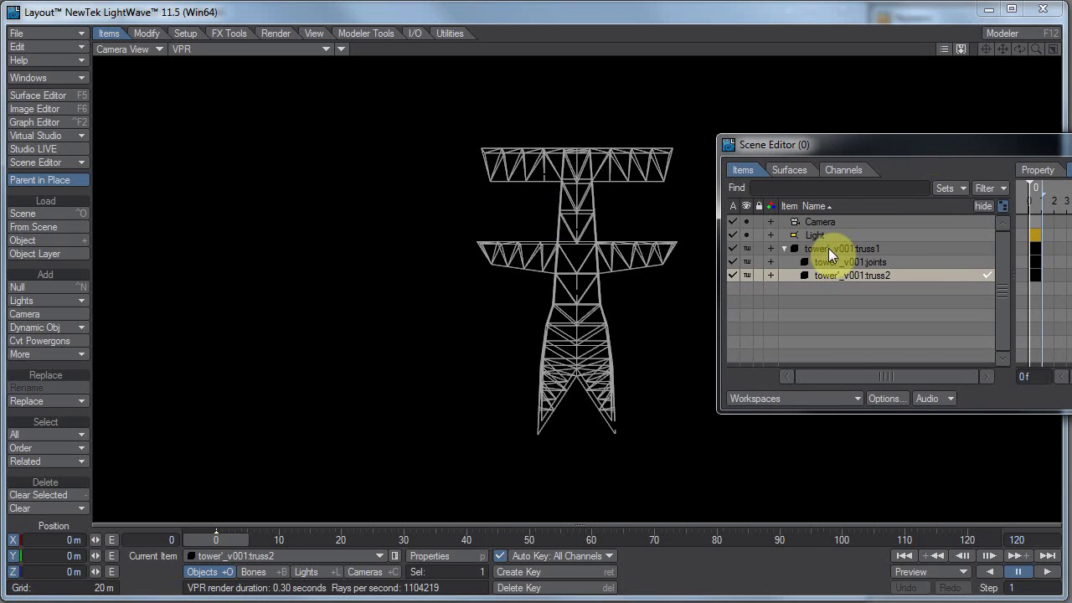
Move the camera close to the tower, to about X 6.6 m and Z -9.7 m, and rotate it to frame the truss lines.
click(386, 578)
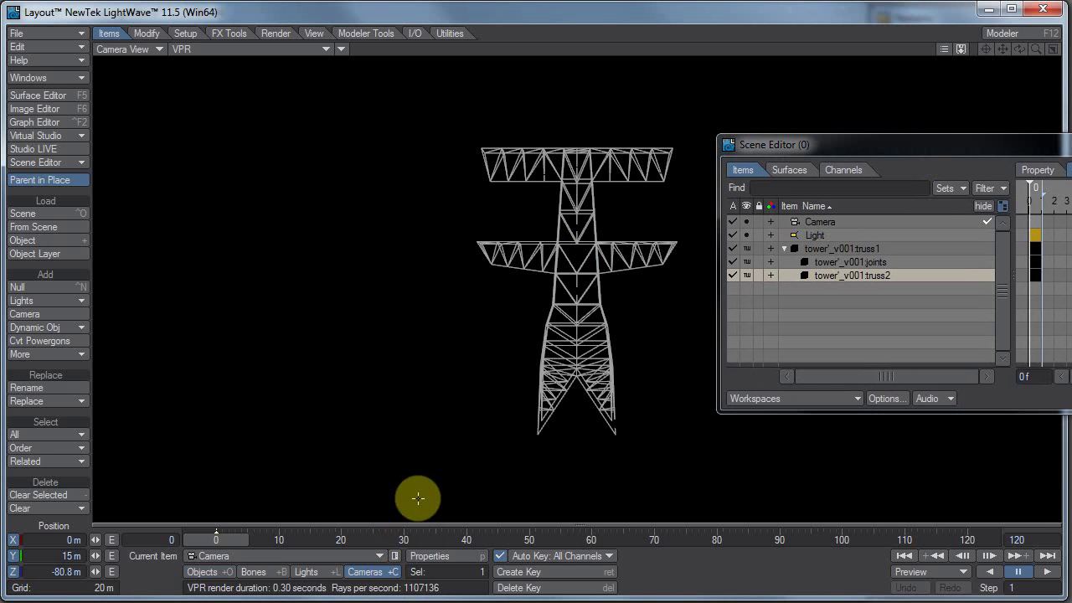
drag(478, 455, 529, 285)
key(y)
drag(476, 444, 527, 283)
key(t)
mouse_move(517, 441)
mouse_down()
mouse_move(536, 299)
mouse_move(526, 284)
mouse_move(539, 304)
mouse_move(501, 441)
mouse_up()
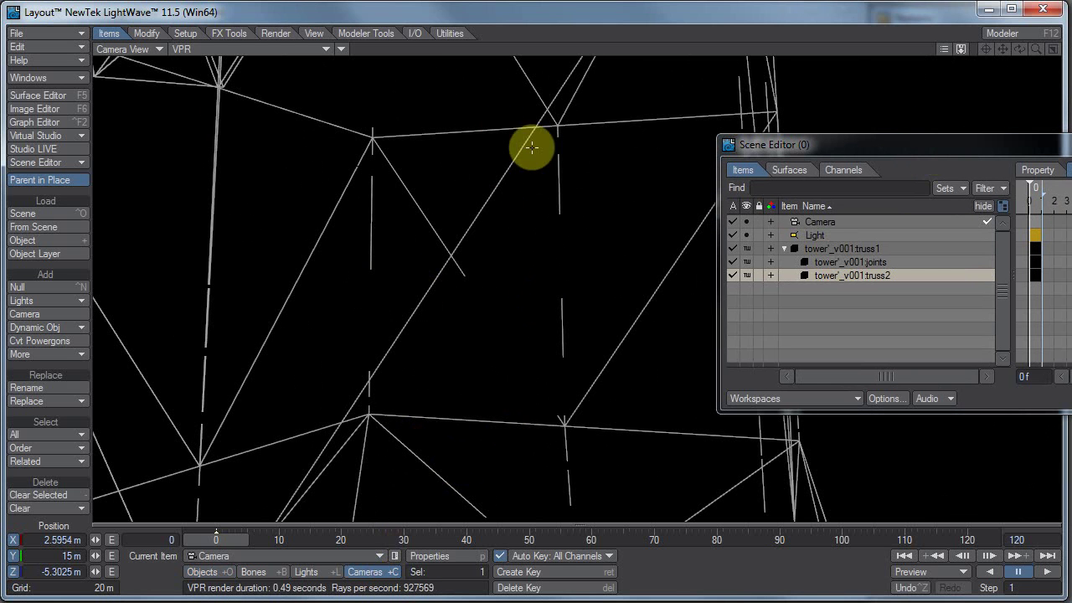
click(443, 258)
drag(527, 284, 599, 292)
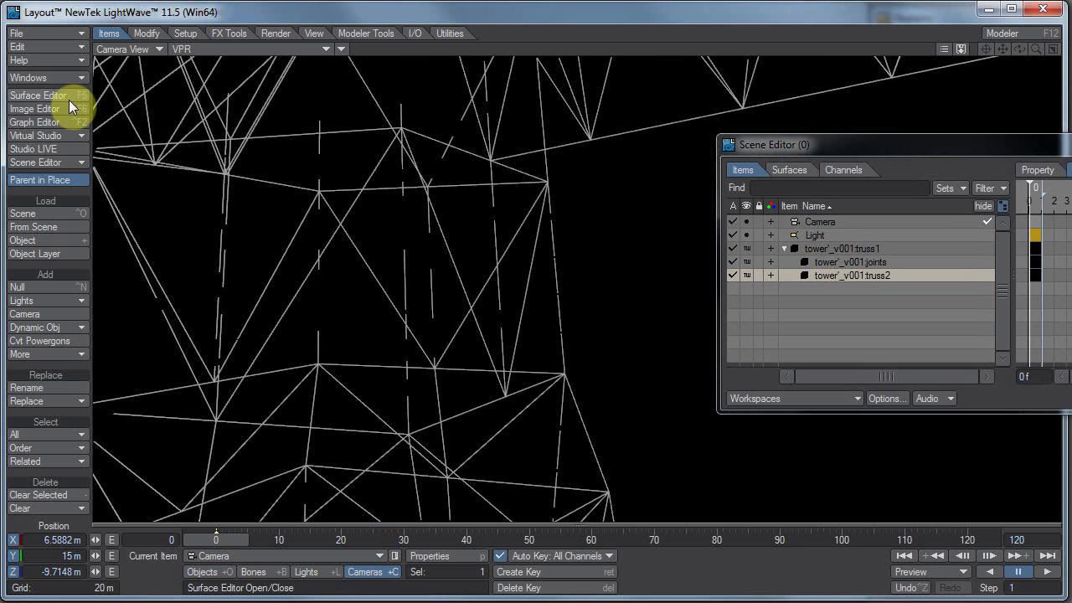
Open the edge properties of the truss2 object and set its particle/line thickness to -5 inches.
click(217, 572)
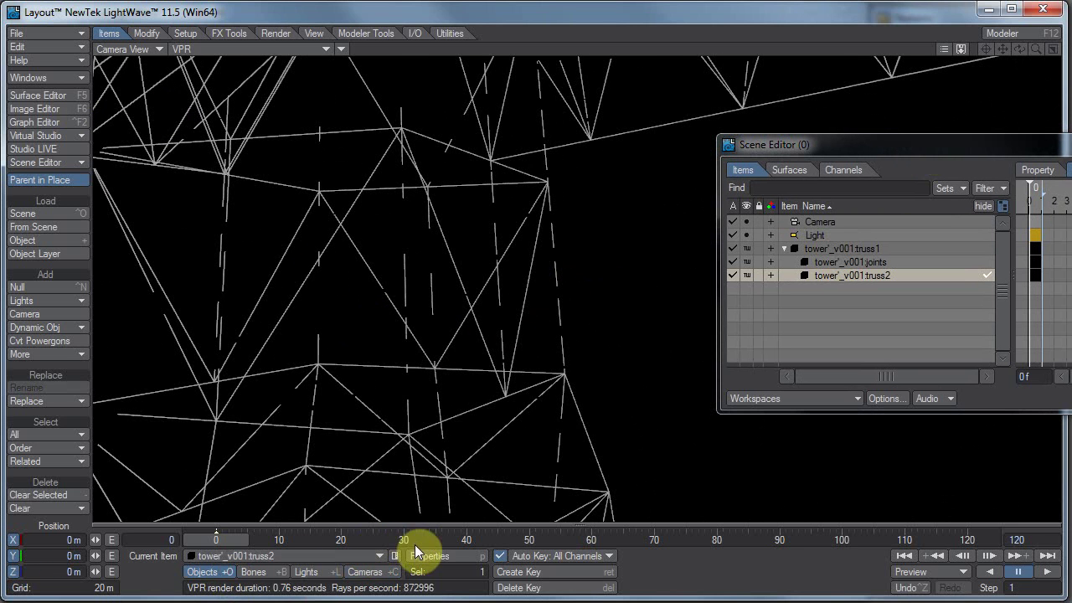
click(451, 556)
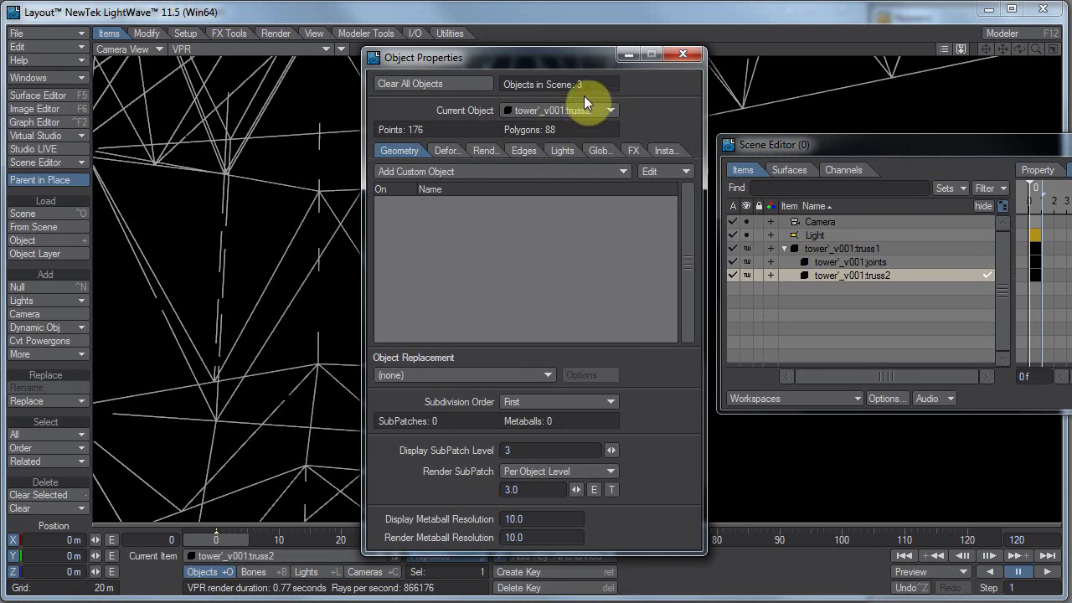
drag(598, 65, 868, 74)
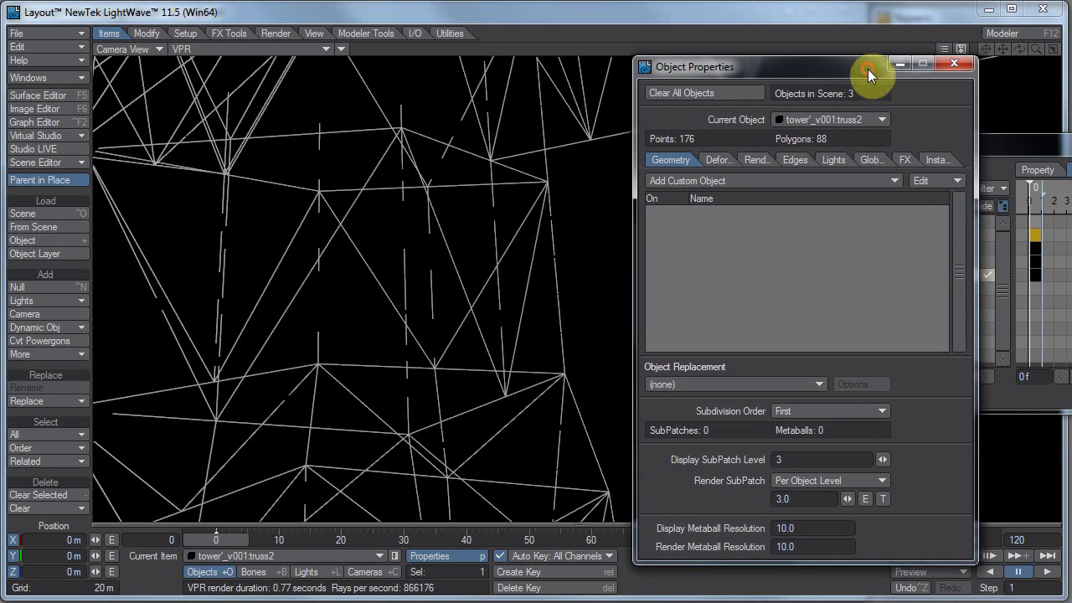
click(794, 163)
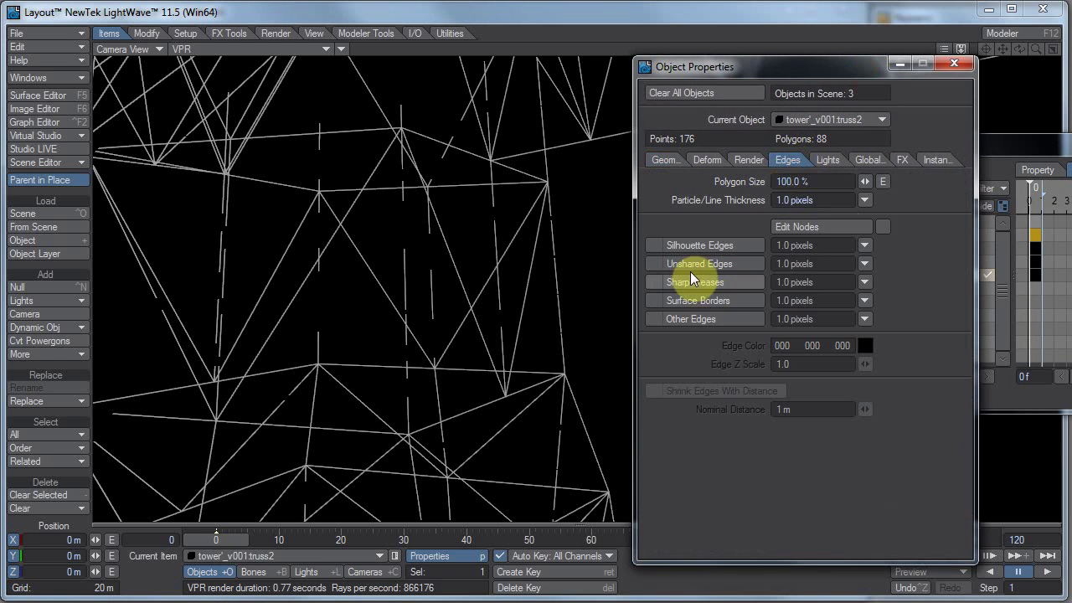
click(691, 320)
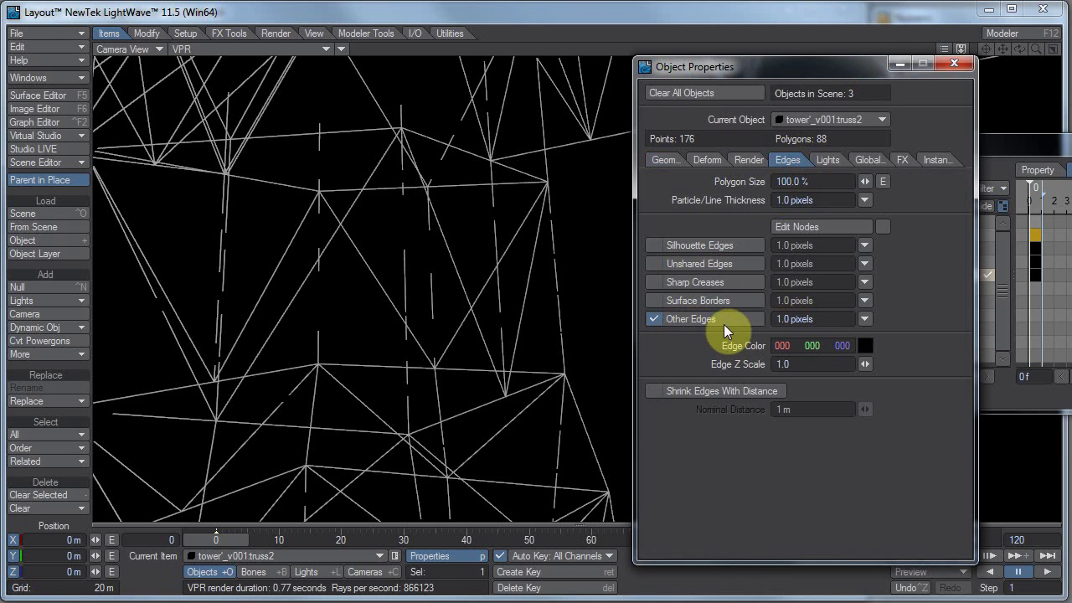
click(727, 317)
click(821, 199)
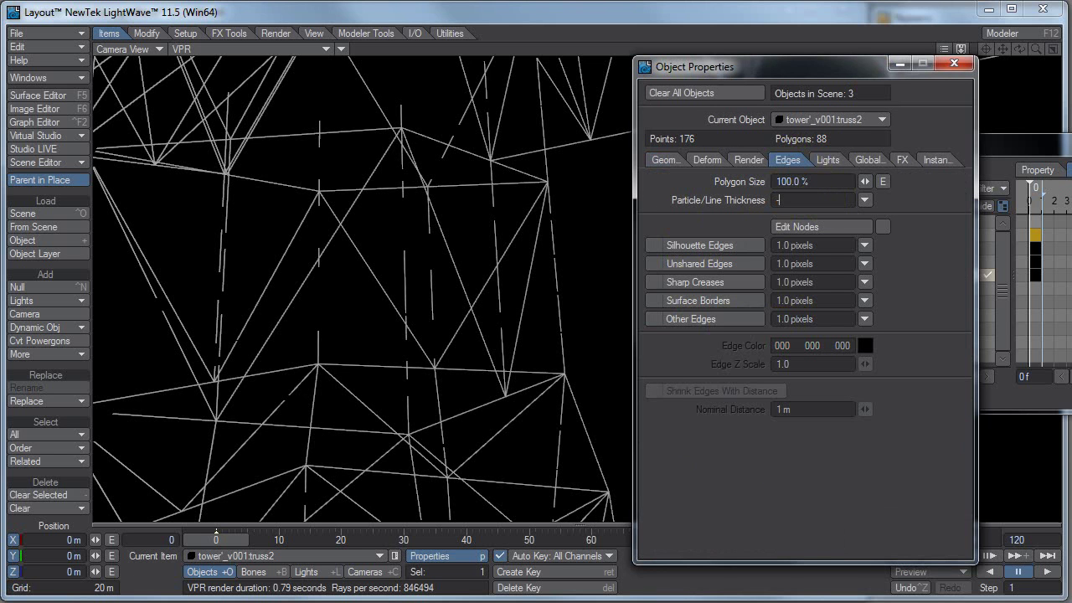
text(-5")
key(Return)
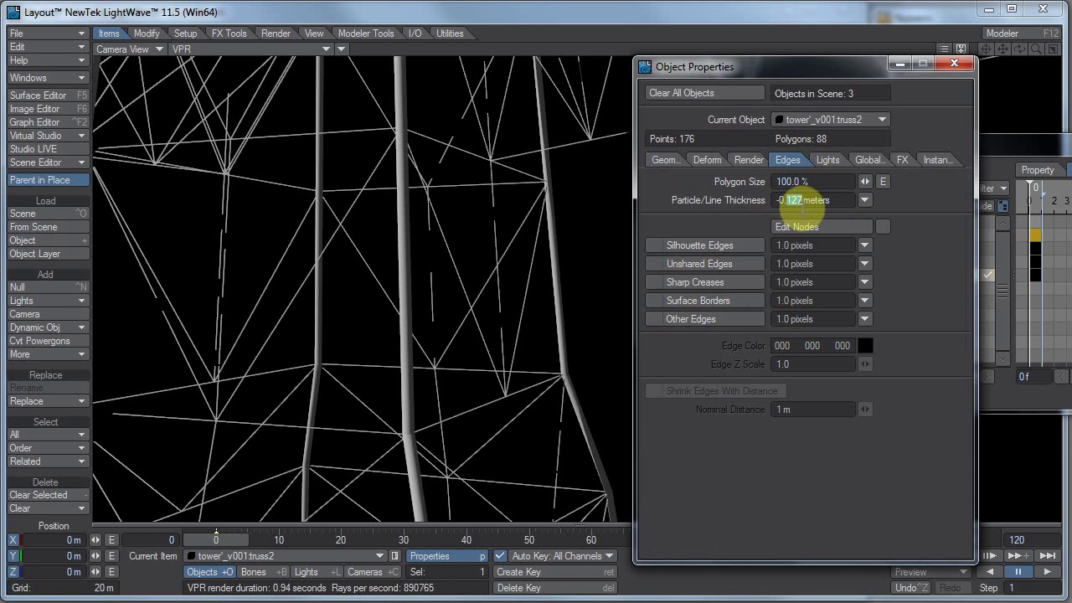
Set the particle/line thickness of truss2 to -0.2 meters.
double_click(794, 201)
text(2)
key(Return)
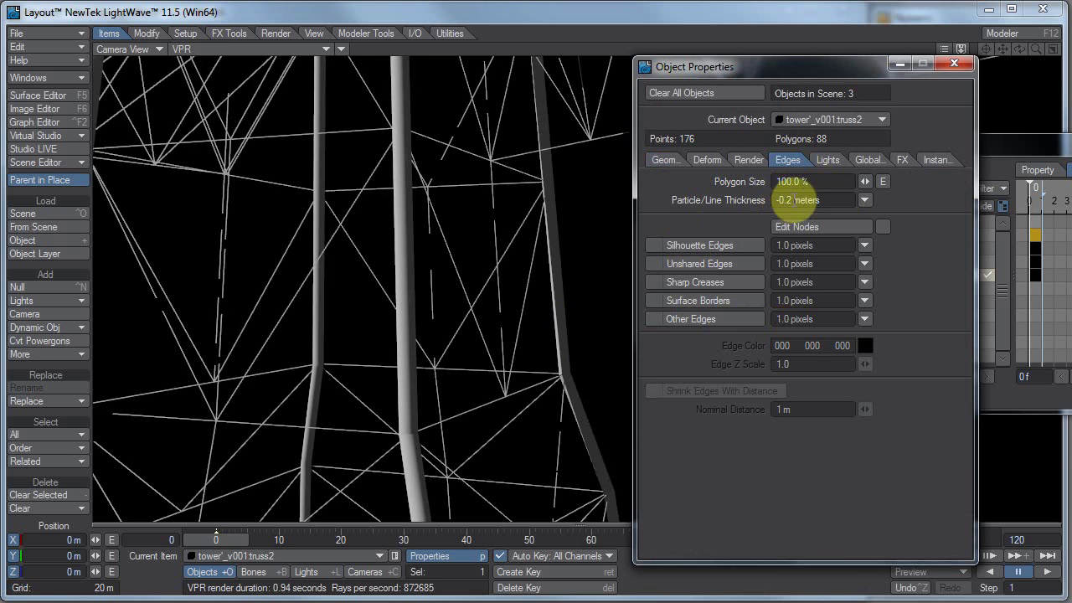
Choose the truss1 object in the edge properties and set its particle/line thickness to -0.15 meters.
click(822, 116)
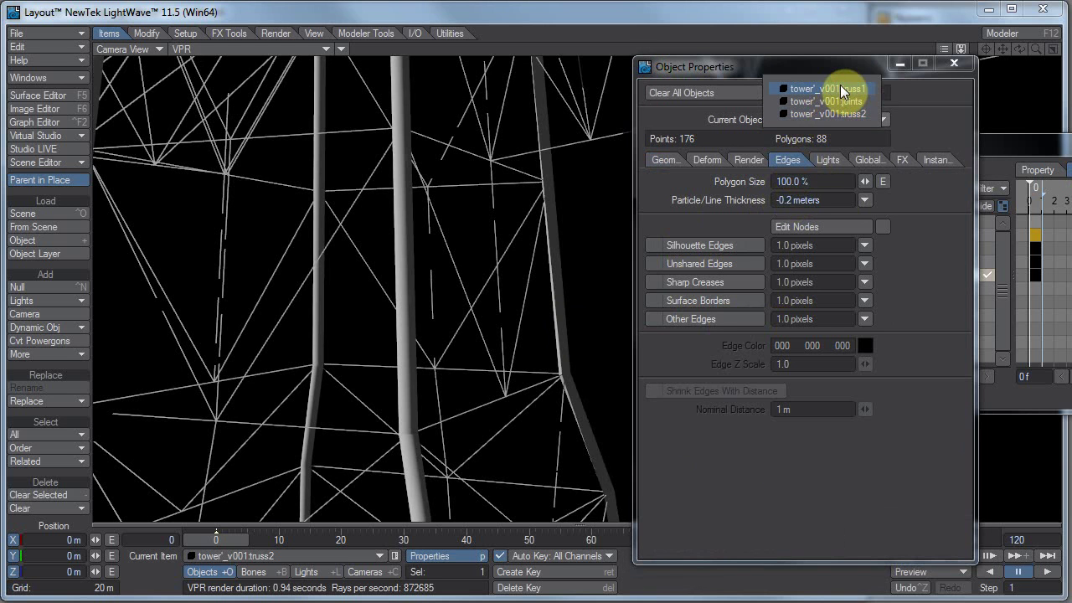
click(840, 84)
click(792, 201)
key(BackSpace)
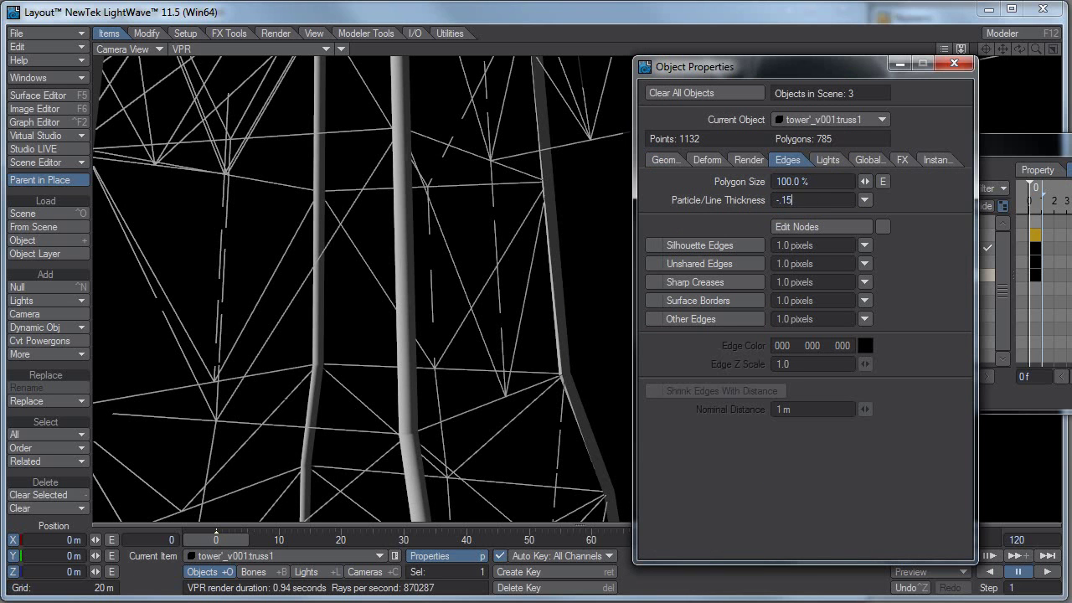
key(Return)
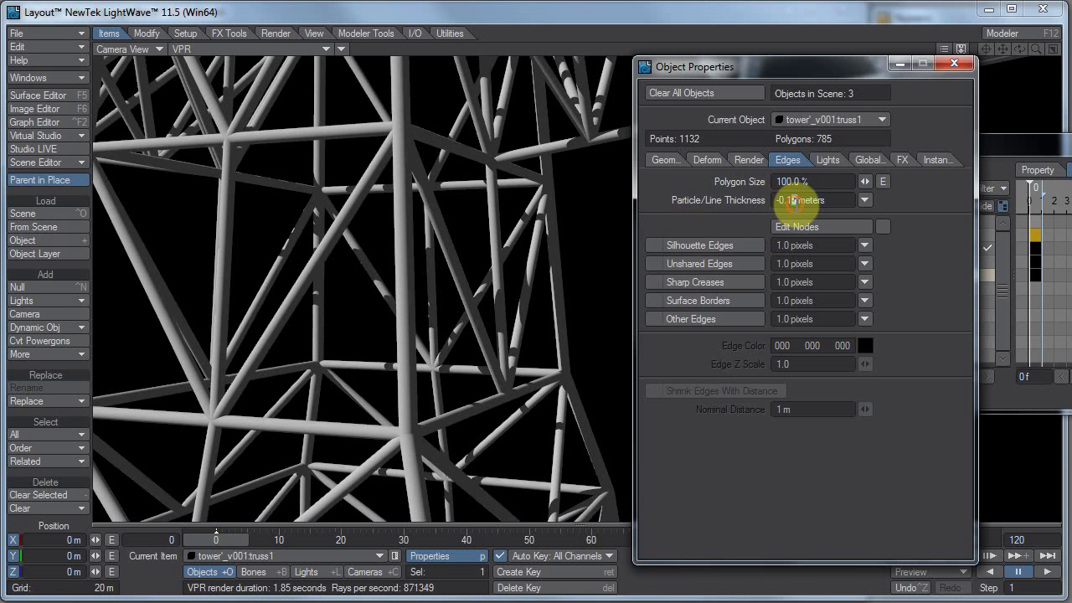
Thin the truss1 lines by trying a particle/line thickness of -0.1 meters and settling on -0.05 meters.
key(BackSpace)
key(Return)
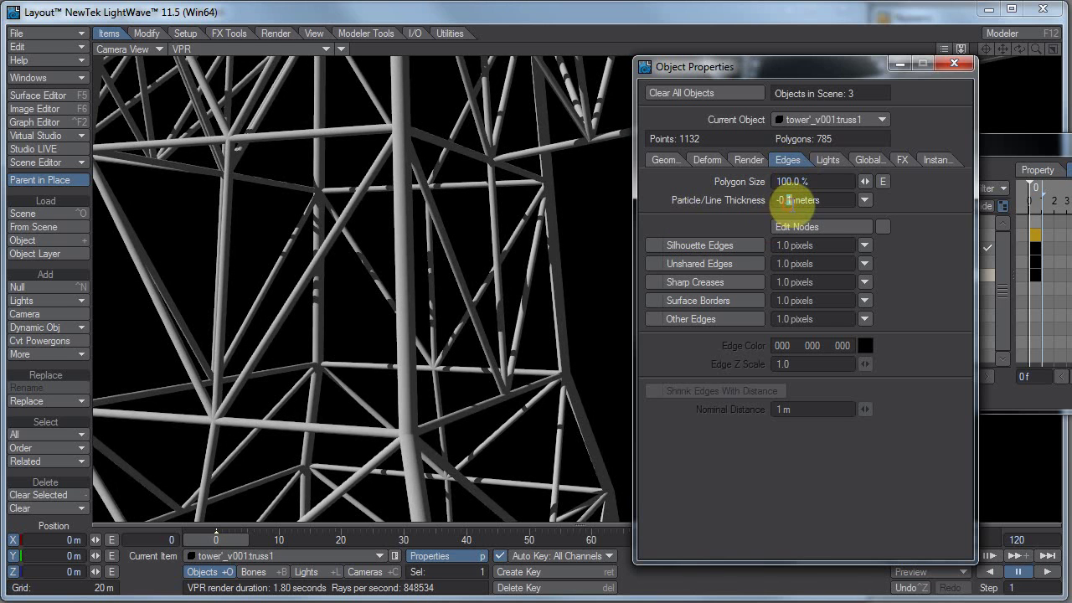
text(05)
key(Return)
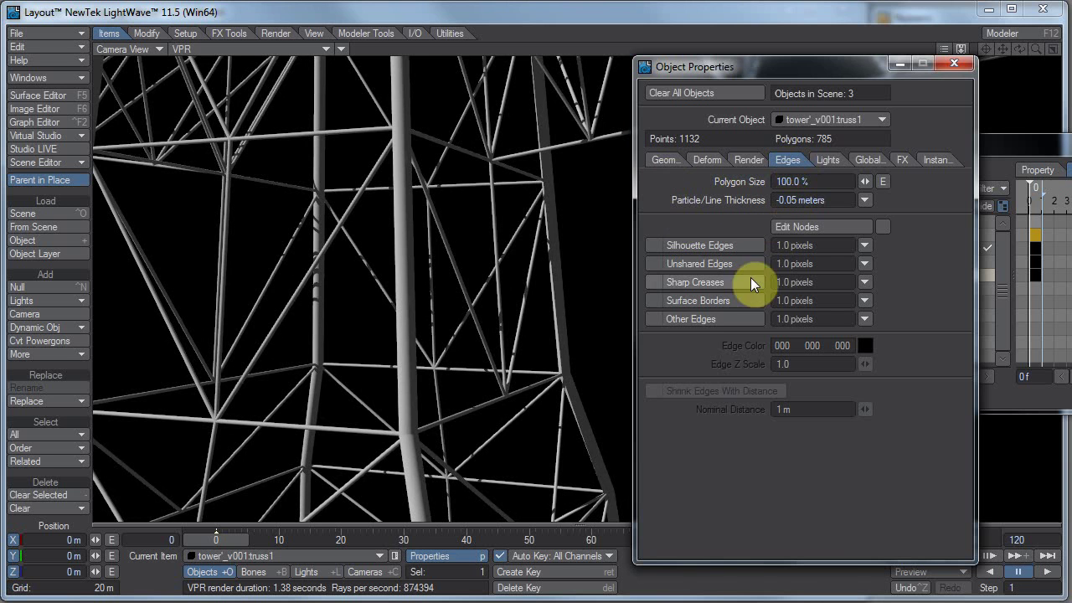
Set the particle/line thickness of the joints object to -0.15 meters and close the object properties.
click(865, 120)
click(868, 130)
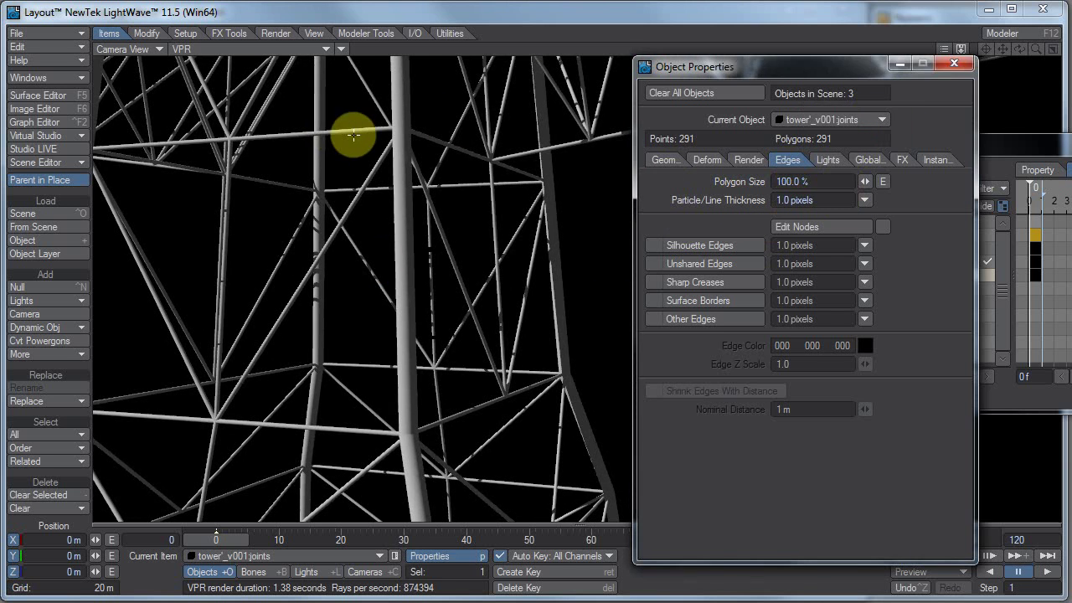
click(842, 201)
key(BackSpace)
text(-.15)
key(Return)
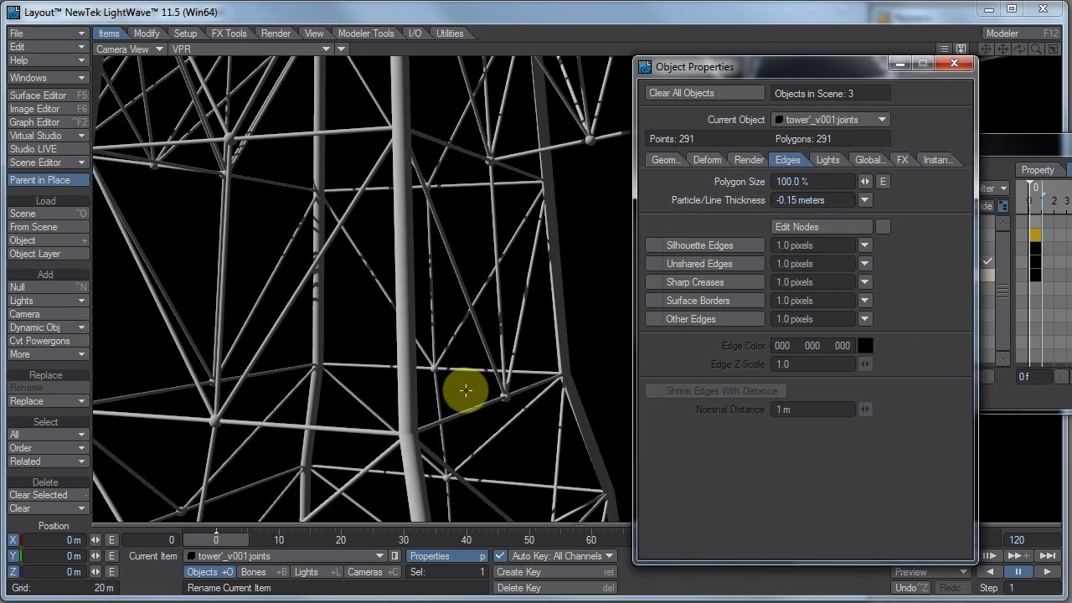
click(954, 65)
Move the camera back from the tower and rotate it to about heading -21.9° and pitch -13.1° to frame both crossarms.
key(super)
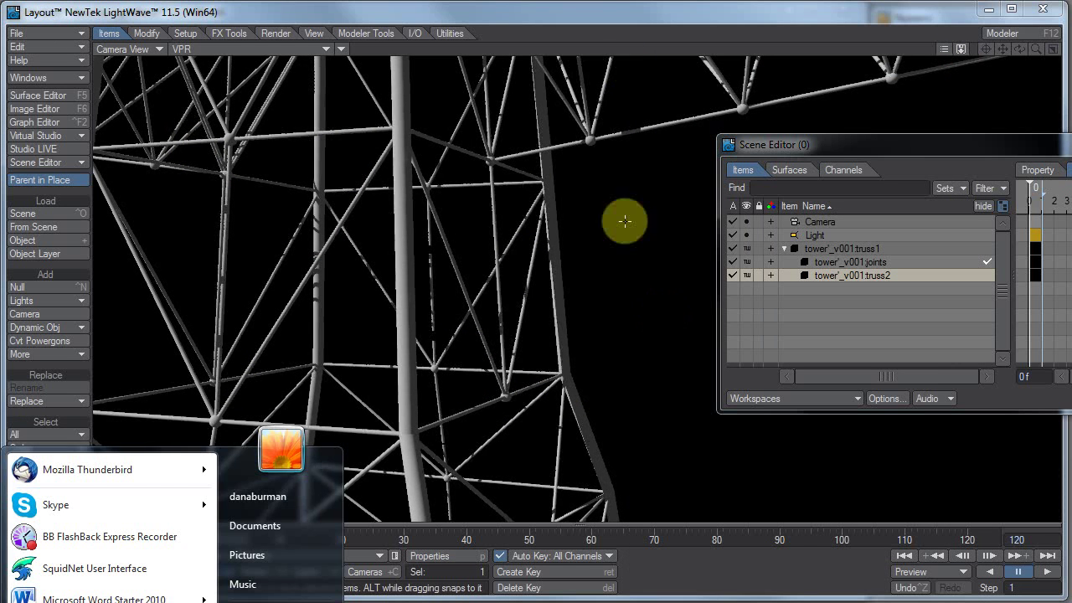
click(644, 38)
key(shift+c)
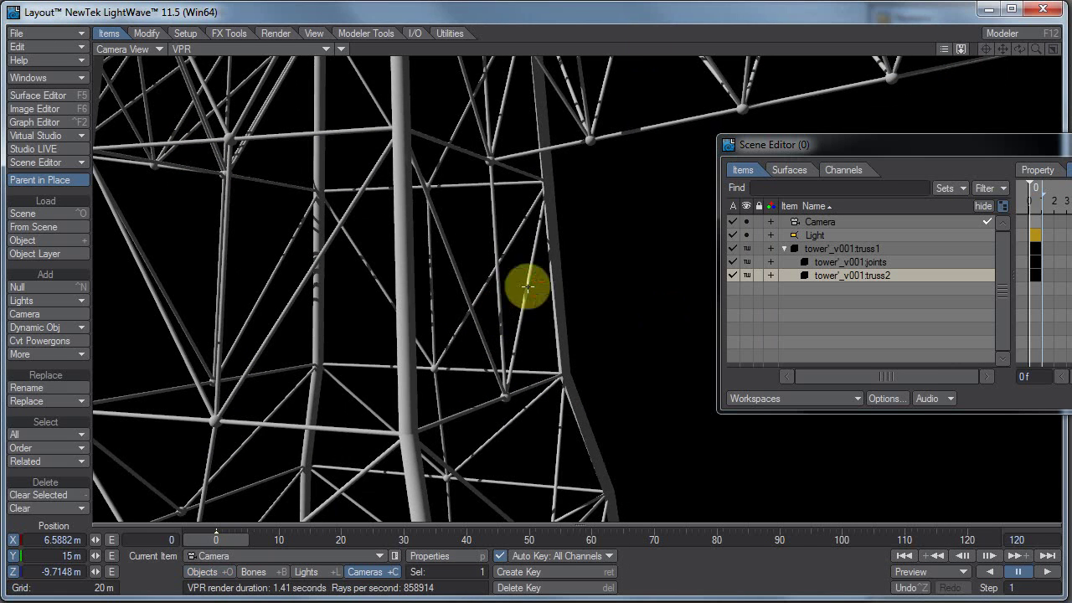
drag(545, 275, 541, 298)
right_drag(541, 298, 551, 293)
key(y)
mouse_move(545, 298)
mouse_down()
mouse_move(548, 324)
mouse_move(524, 291)
mouse_up()
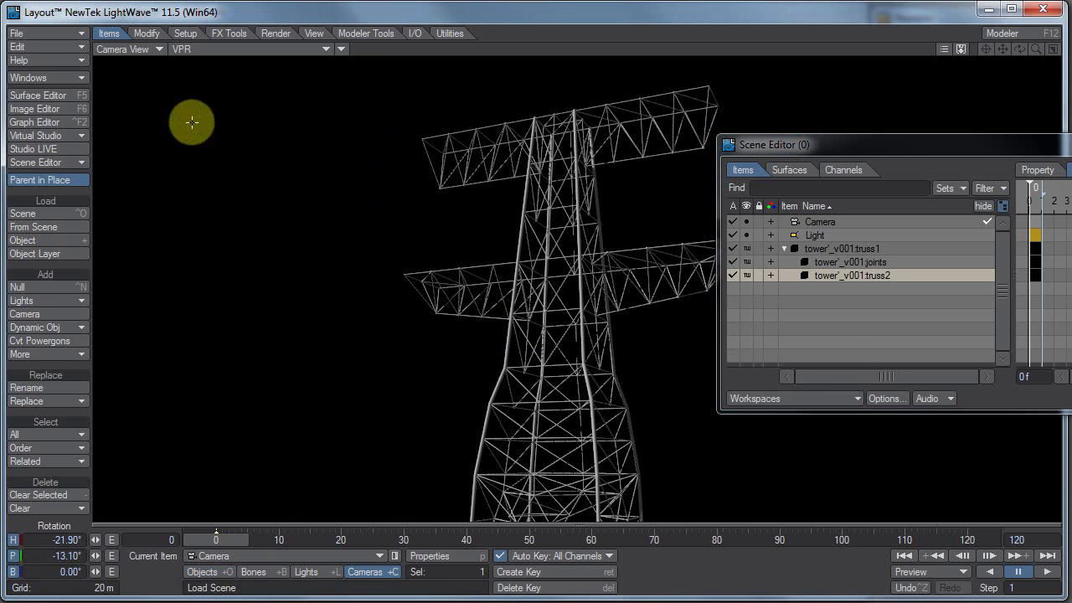
Enable the gradient backdrop in the scene's backdrop options and close the effects window.
click(51, 77)
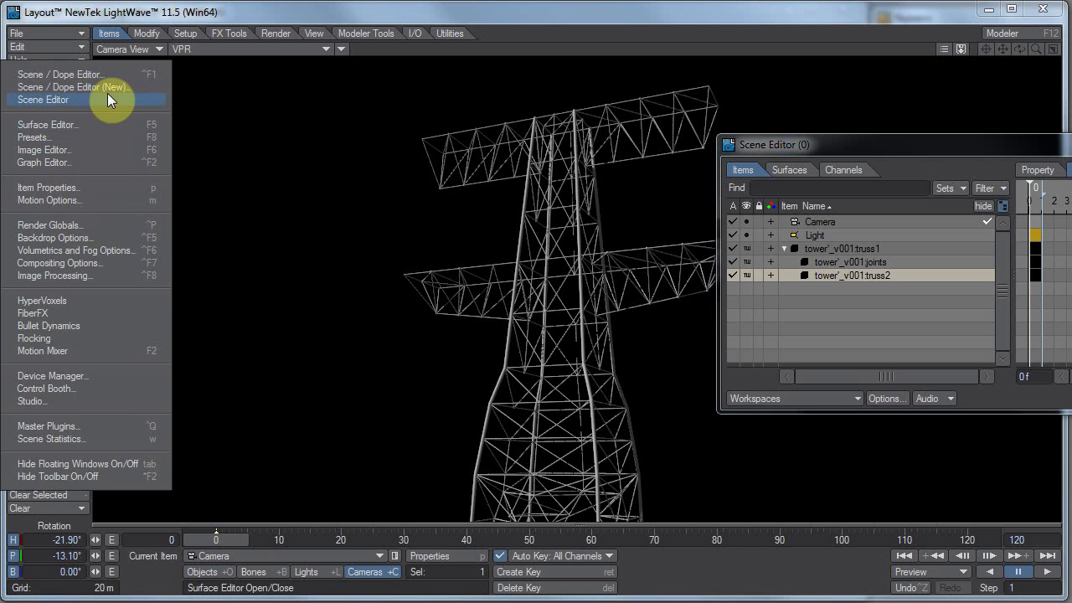
click(98, 238)
click(238, 241)
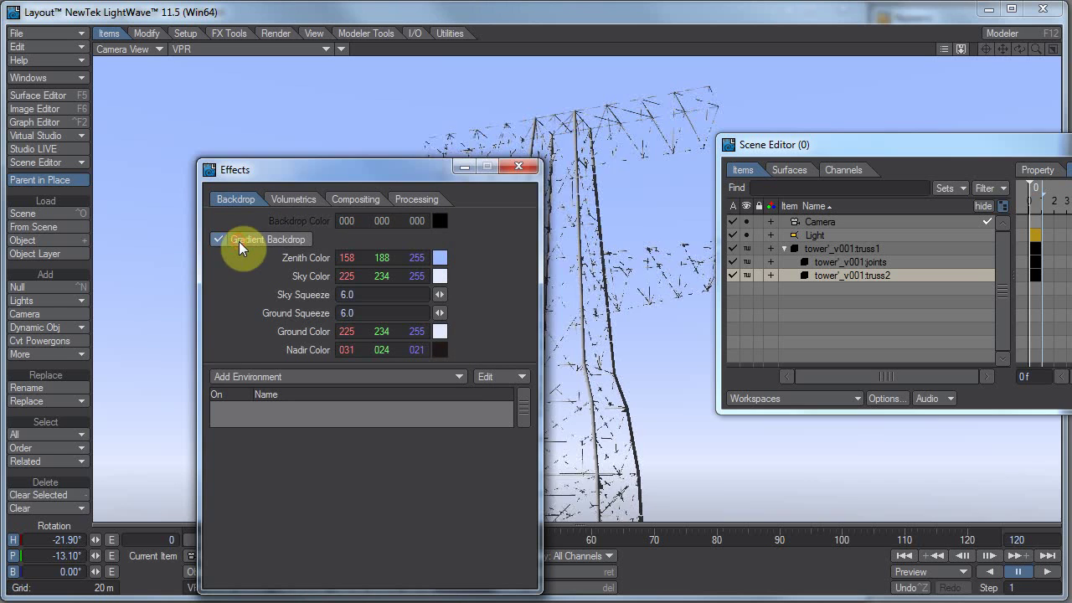
click(518, 168)
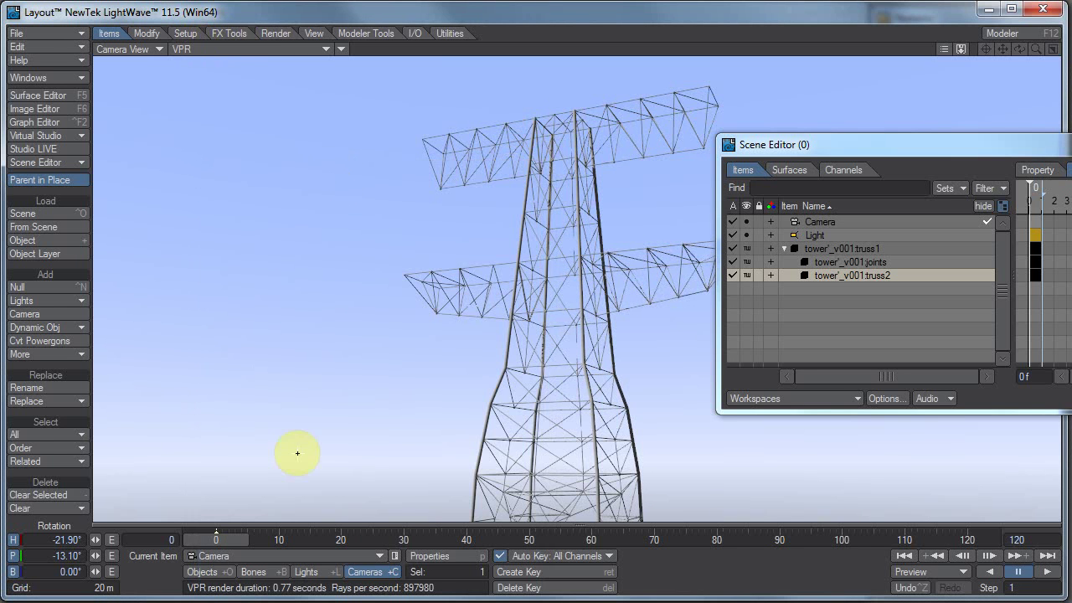
Go to frame 31, move the camera and rotate it to about heading -27.7° and pitch -16.7°, reframing the tower's upper part.
click(408, 539)
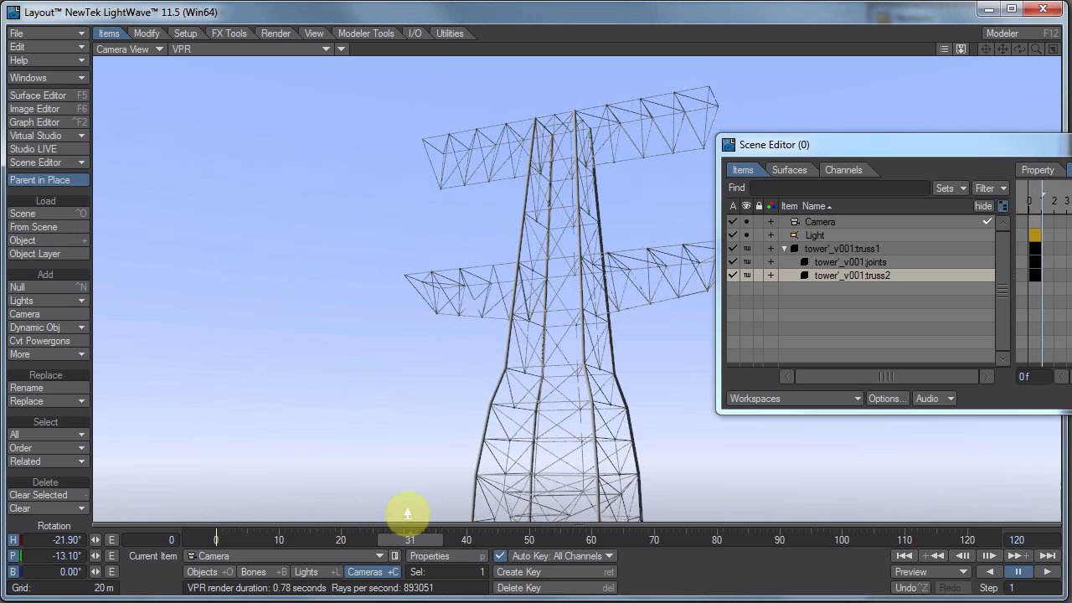
mouse_move(528, 285)
mouse_down()
mouse_move(536, 299)
mouse_move(603, 294)
mouse_move(542, 298)
mouse_up()
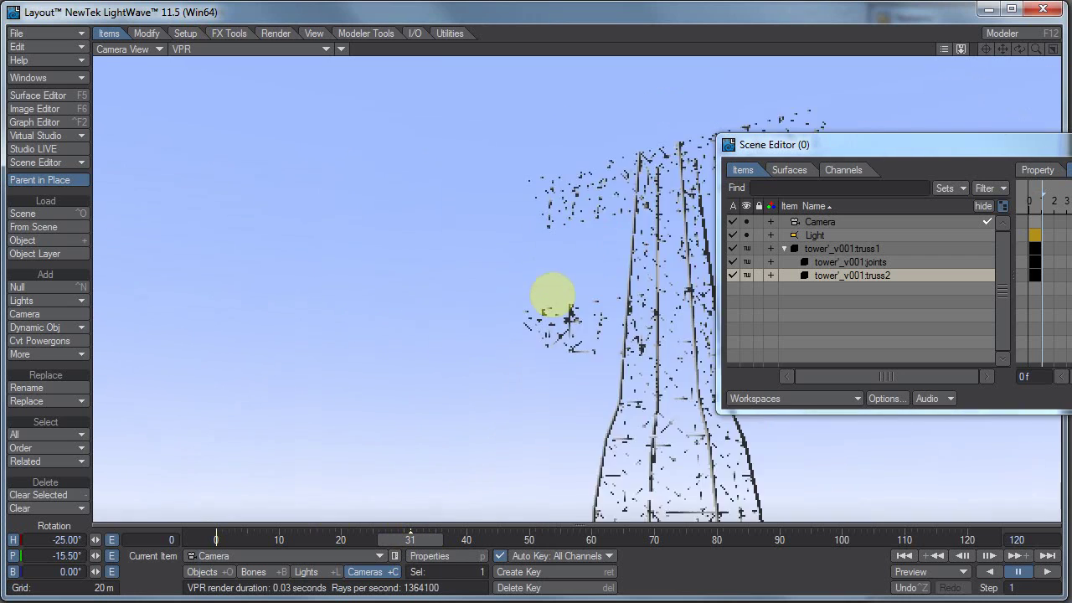
drag(540, 297, 527, 318)
key(t)
mouse_move(543, 278)
mouse_down()
mouse_move(545, 304)
mouse_move(543, 294)
mouse_move(536, 304)
mouse_move(539, 279)
mouse_up()
key(y)
drag(527, 327, 454, 302)
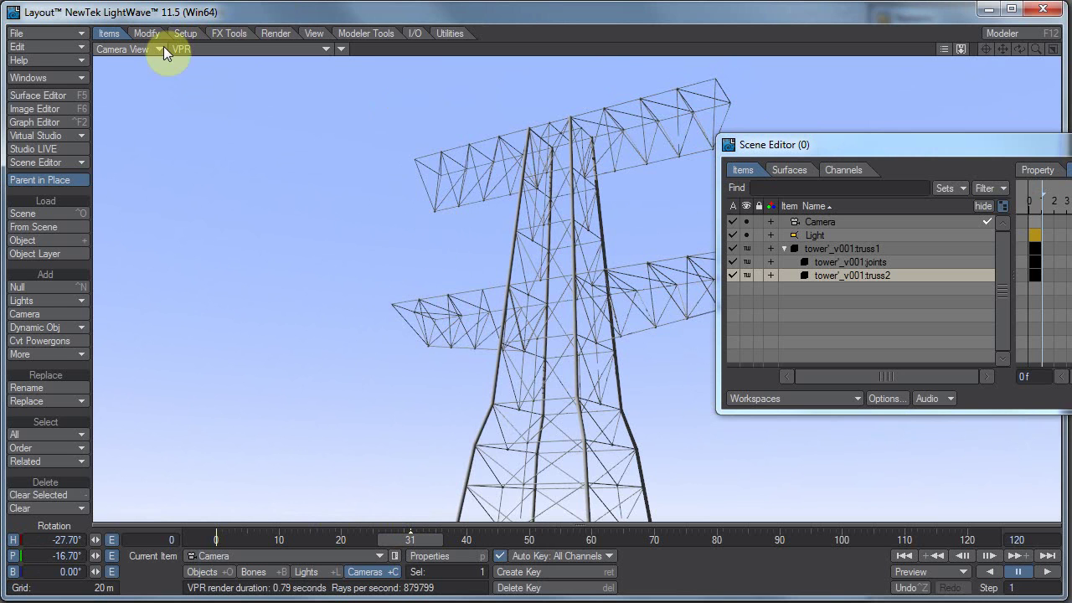
Set the tower's Default surface to 20% reflection and 80% diffuse in the Surface Editor, then close the editor.
click(77, 96)
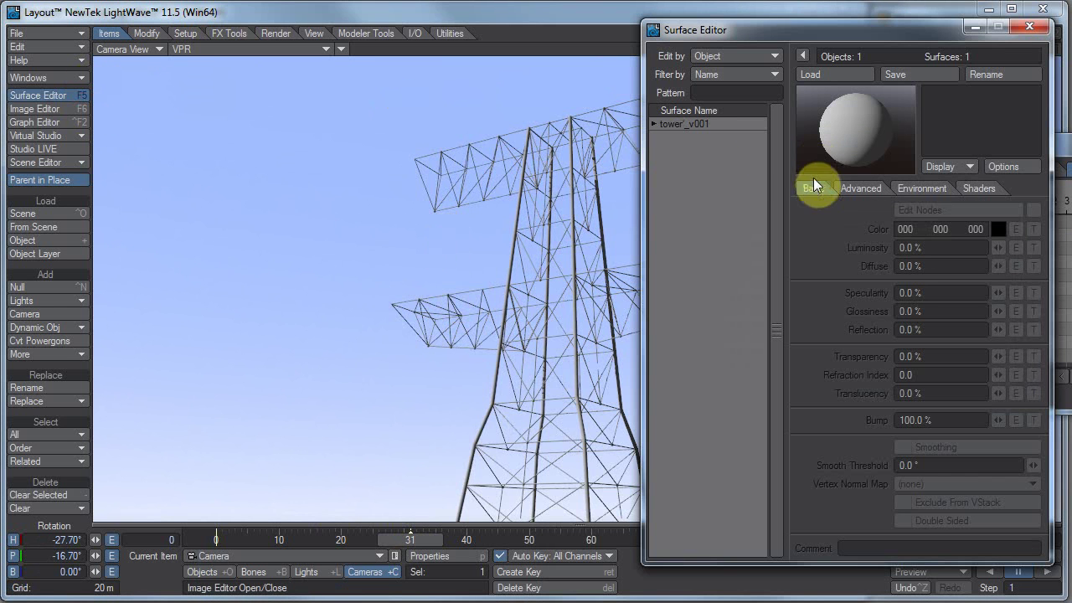
click(653, 124)
click(670, 138)
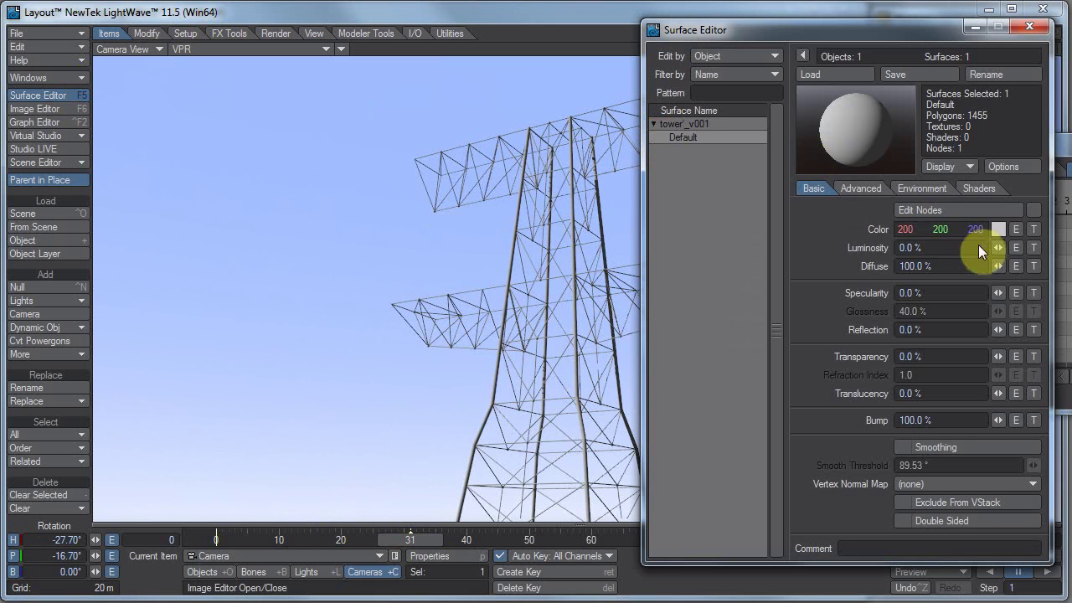
click(966, 330)
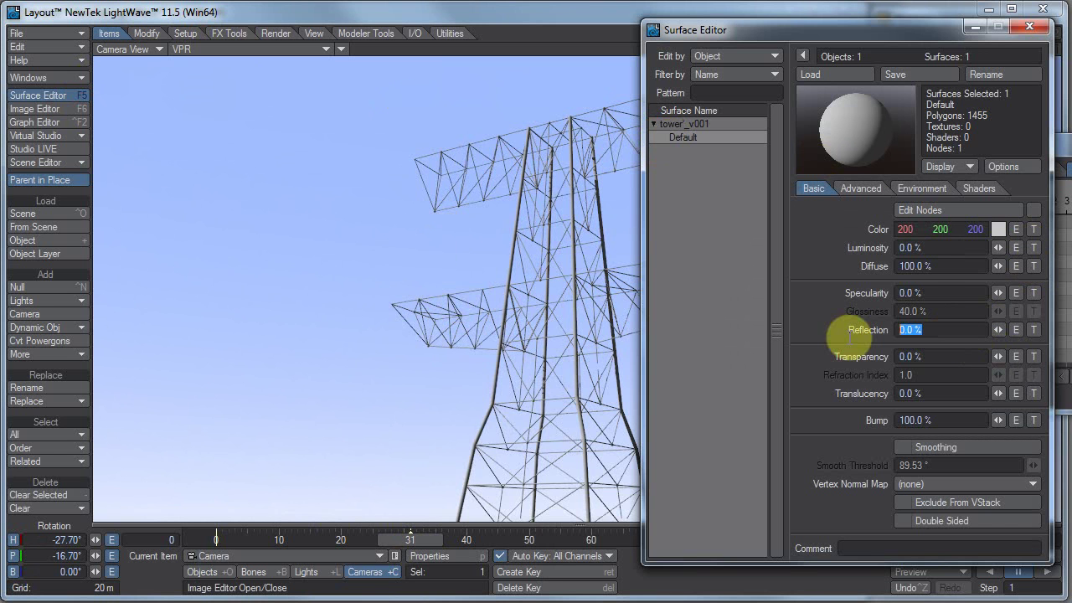
text(20)
key(Tab)
click(952, 266)
text(80)
key(Tab)
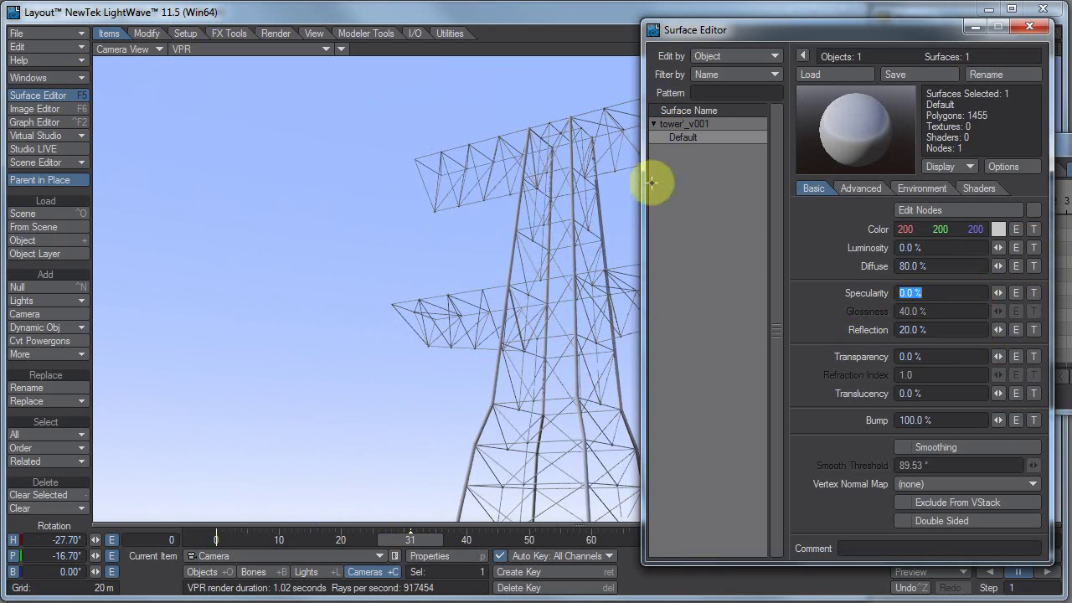
click(1041, 31)
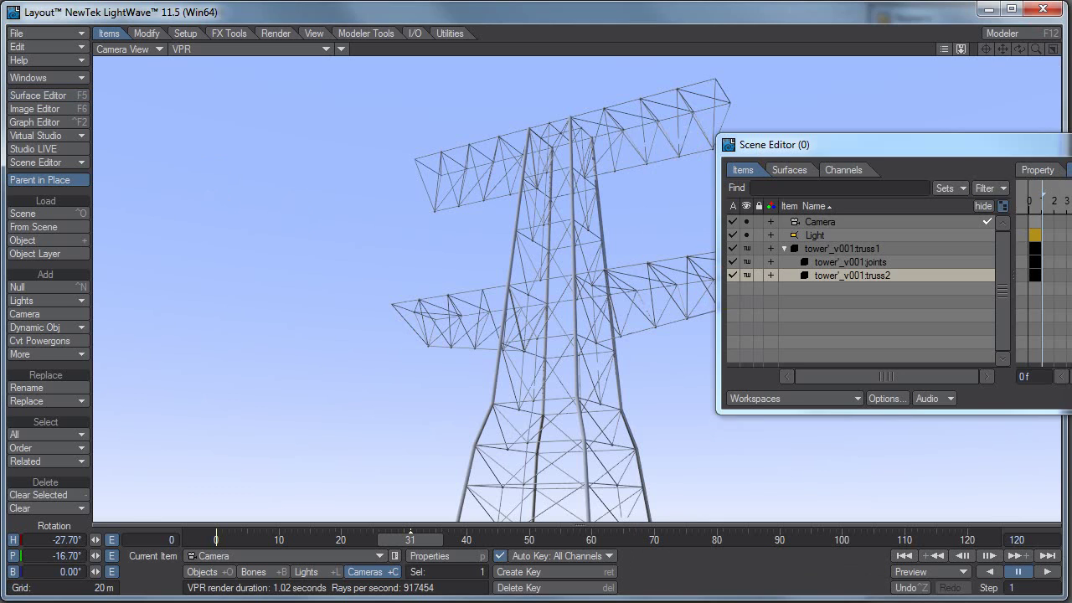
Render frame 31 with the Image Viewer turned on and reposition the viewer so the tower's crossarms are in view.
key(ctrl+F1)
key(F9)
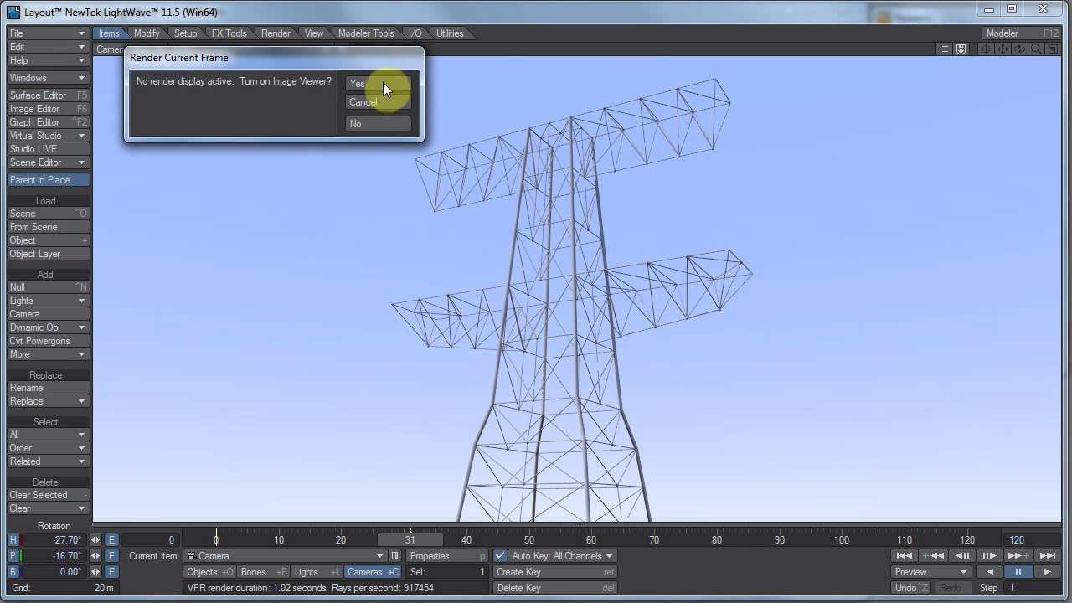
click(379, 84)
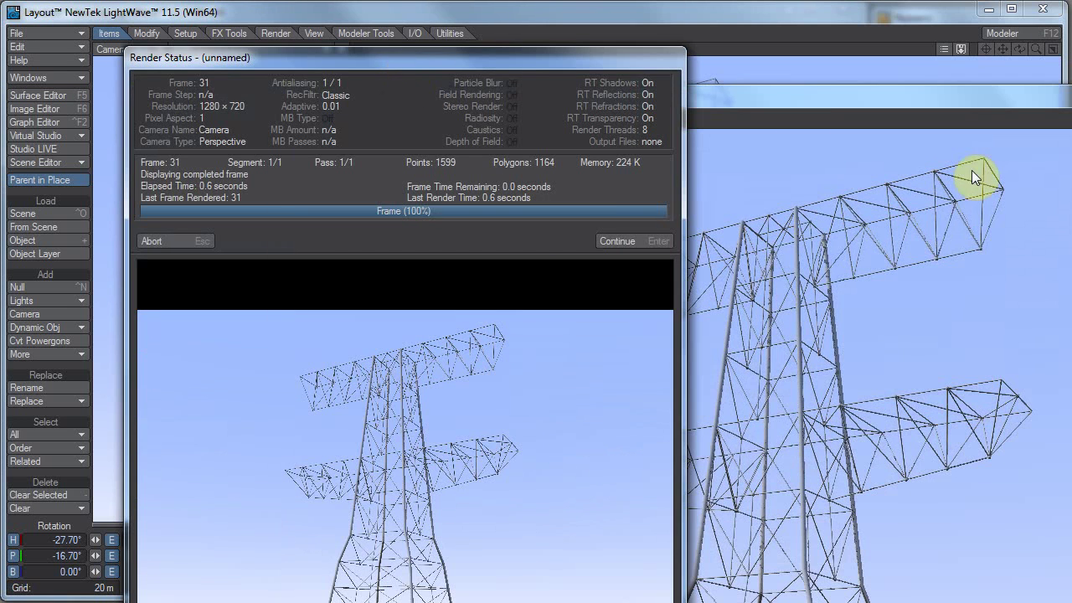
click(640, 241)
click(783, 97)
drag(783, 96, 612, 25)
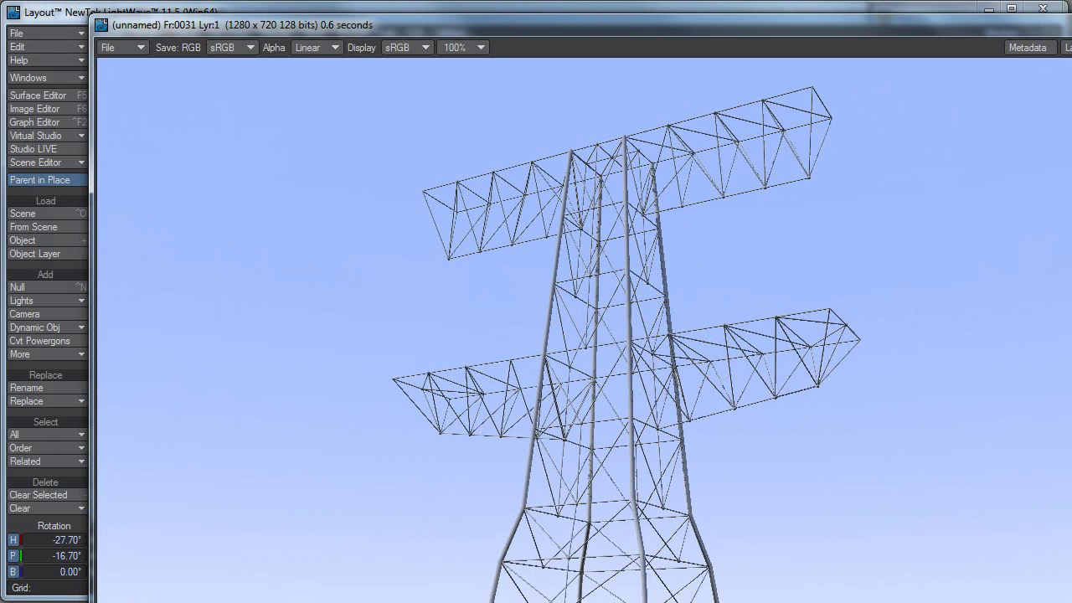
Switch to the browser to view the power line reference images, the LightWave 11.5 YouTube video and Liberty3D.com, then return to the render.
key(alt+Tab)
scroll(536, 335, down, 1)
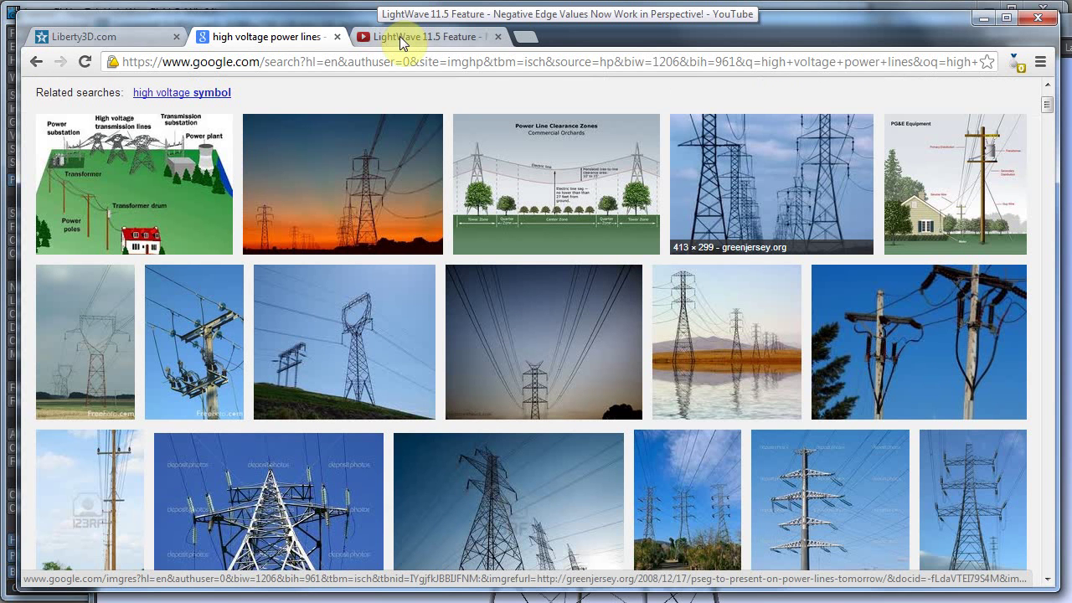
click(404, 38)
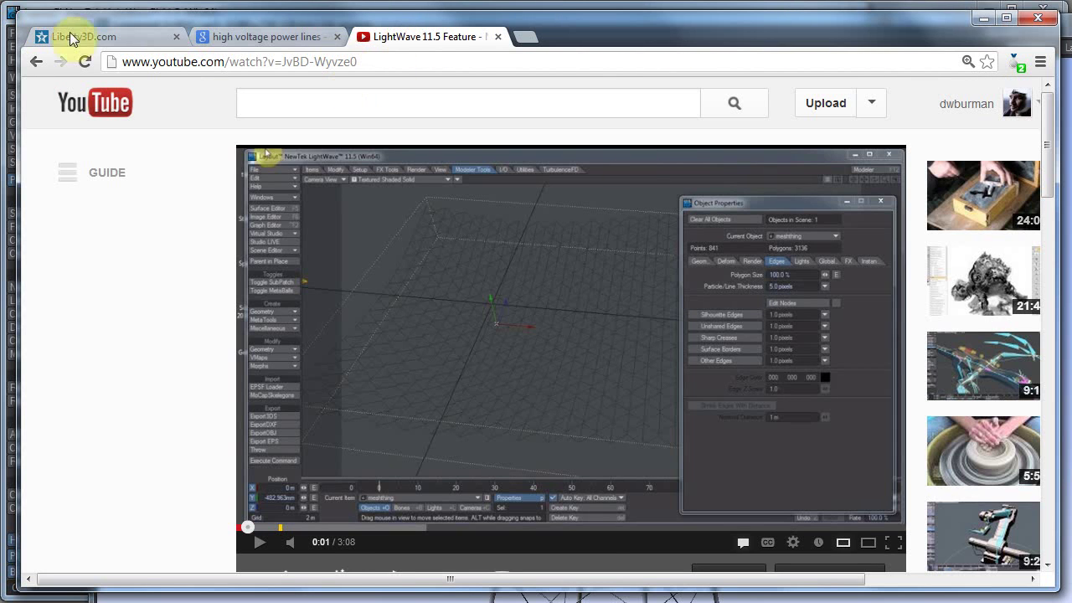
click(105, 36)
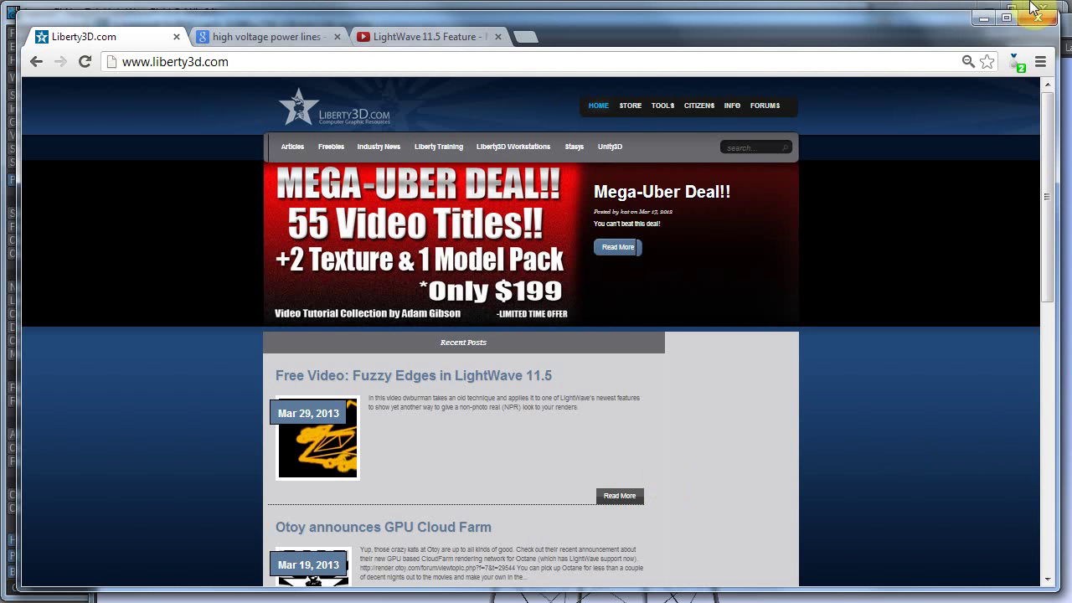
click(986, 24)
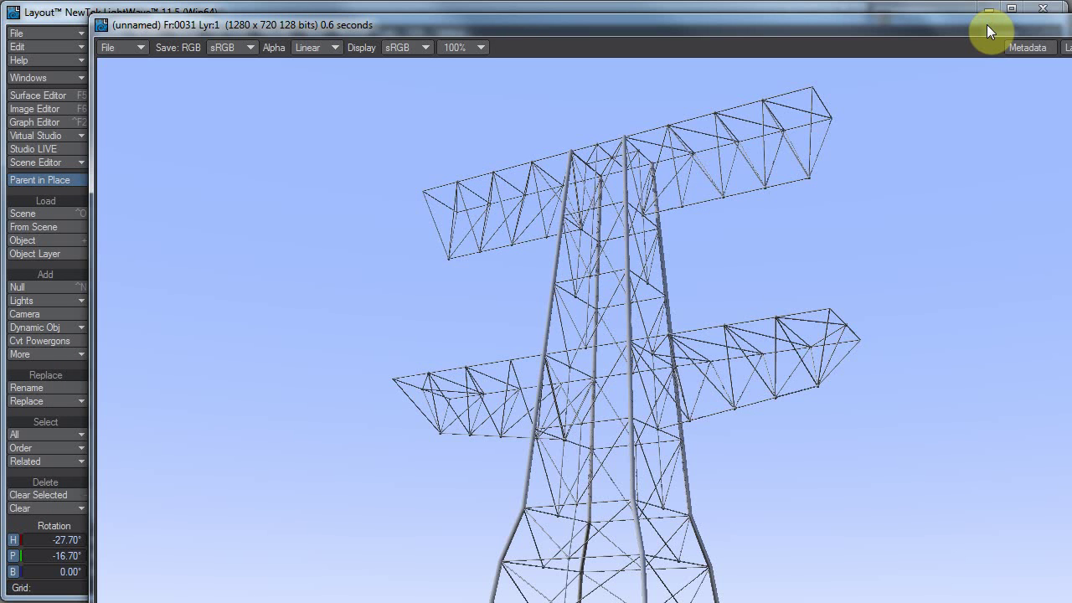